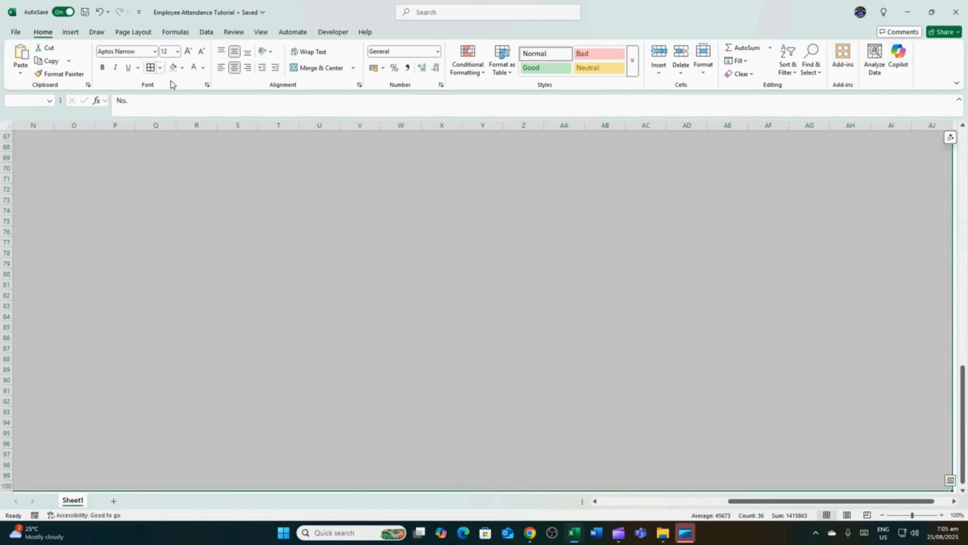
# Apply all borders to the attendance table from A7 to AJ100.
pyautogui.click(150, 69)
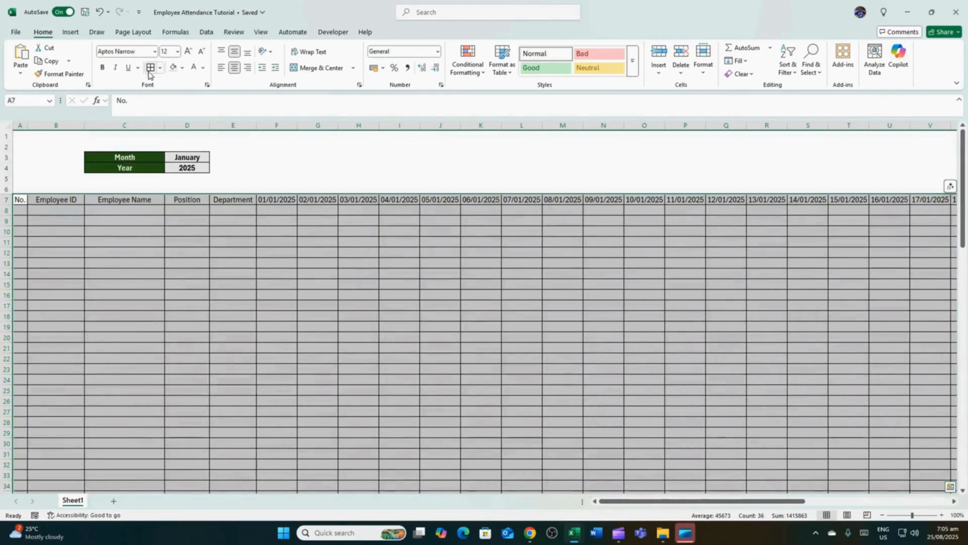
pyautogui.click(362, 273)
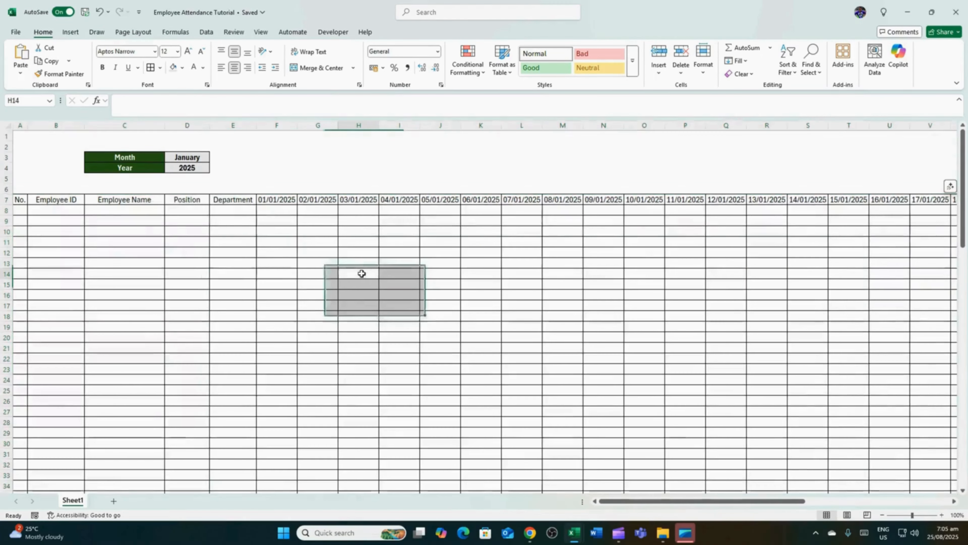
# Format the date headers in F7:AJ7 with the 14-Mar-12 date type and rotate their text up.
pyautogui.click(268, 198)
pyautogui.hotkey('ctrl', 'shift', 'Right')
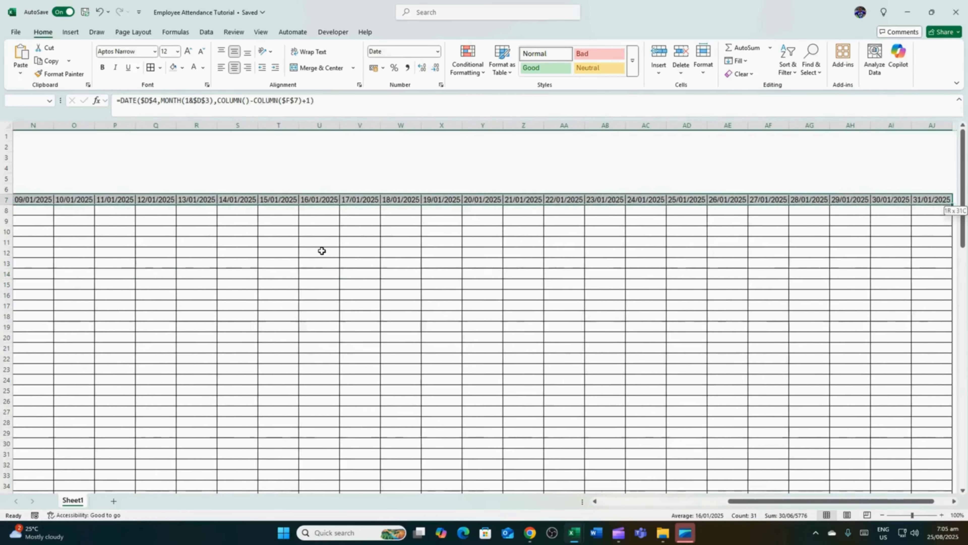
pyautogui.rightClick(278, 200)
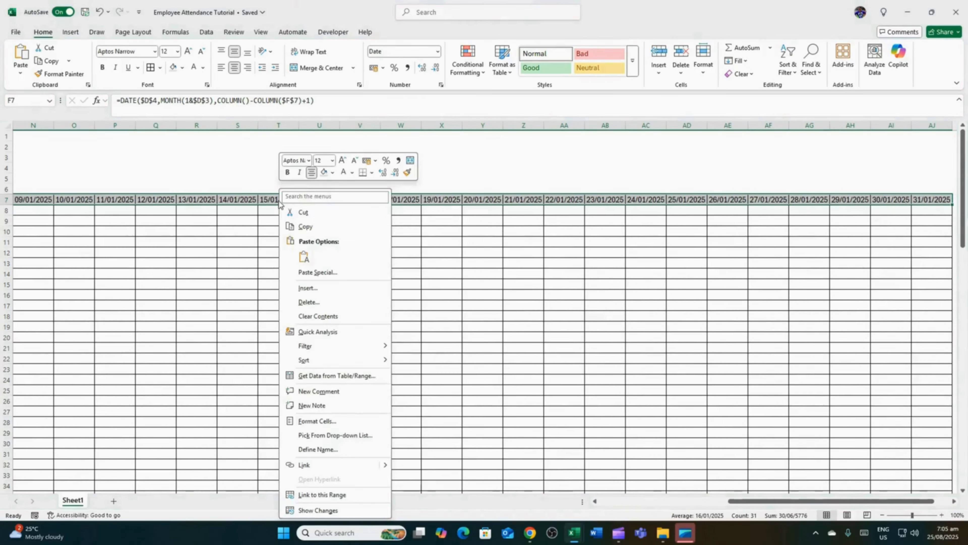
pyautogui.click(309, 423)
pyautogui.scroll(-2, 267, 378)
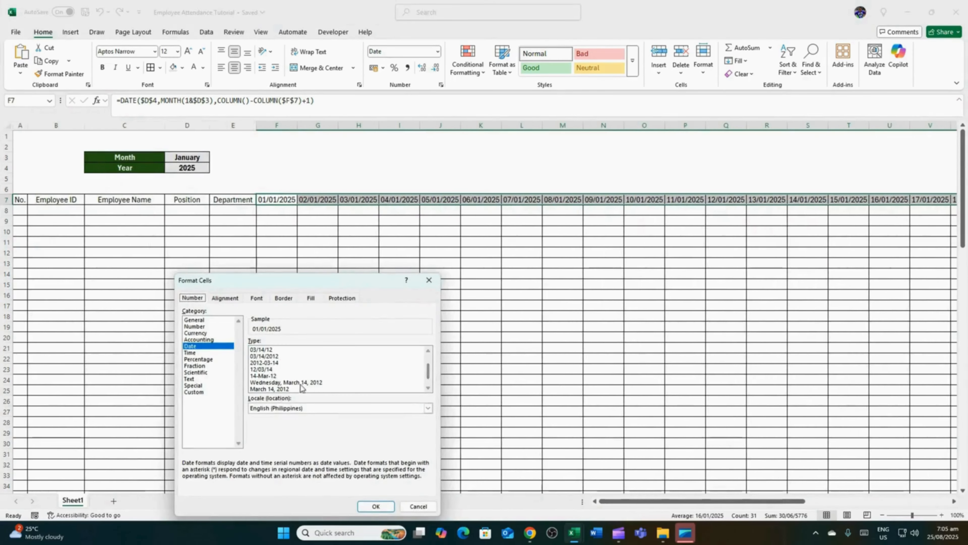
pyautogui.click(266, 376)
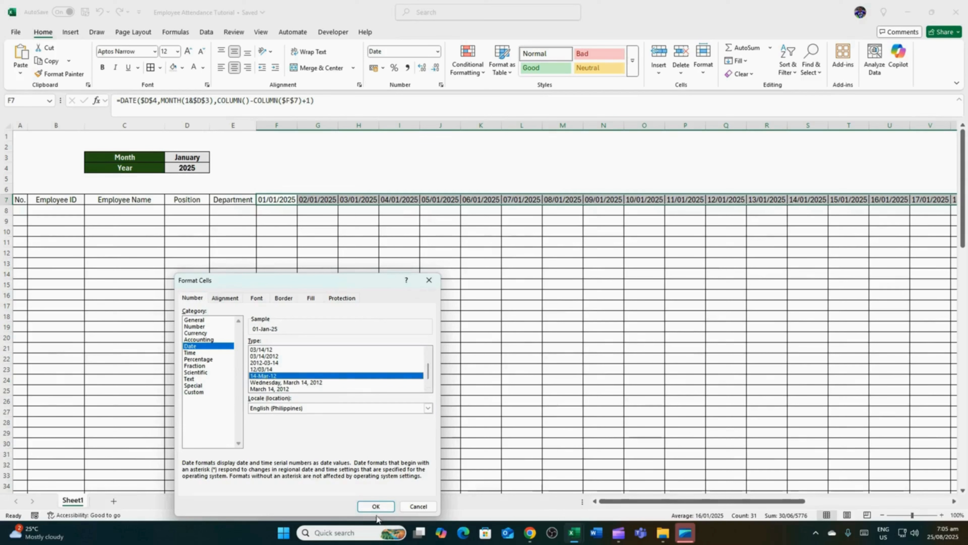
pyautogui.click(375, 507)
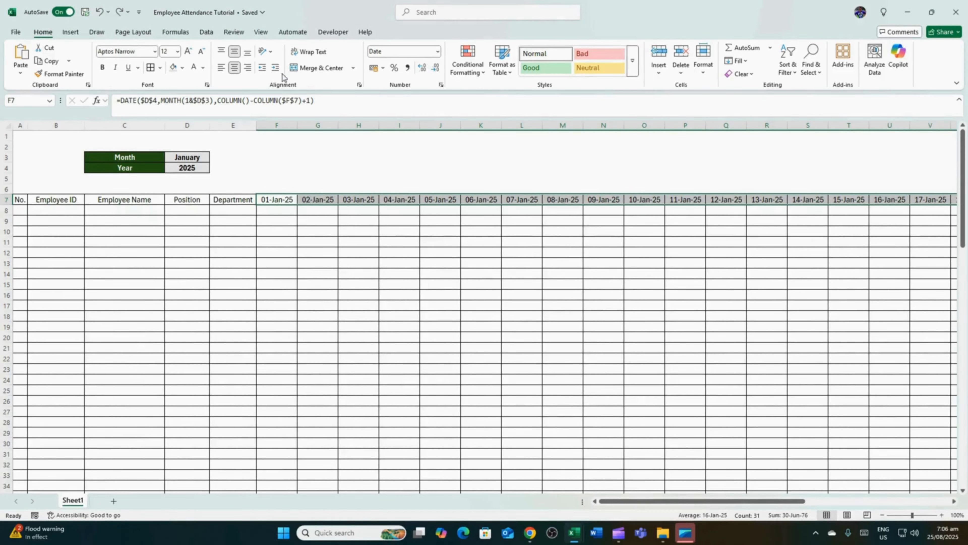
pyautogui.click(271, 52)
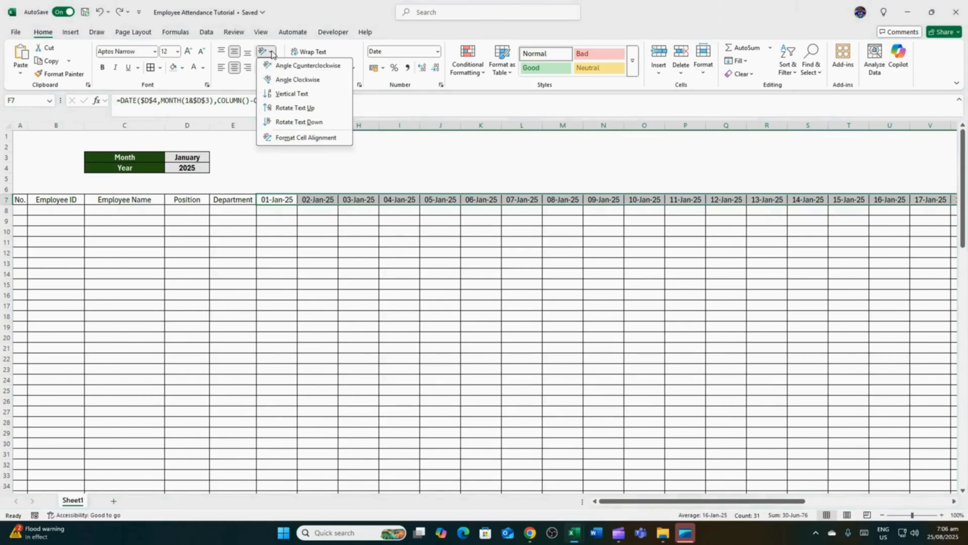
pyautogui.click(284, 113)
# Enter the formula =IF(F7="","",TEXT(F7,"ddd")) in cell F6, above the first date.
pyautogui.press('Up')
pyautogui.write('=')
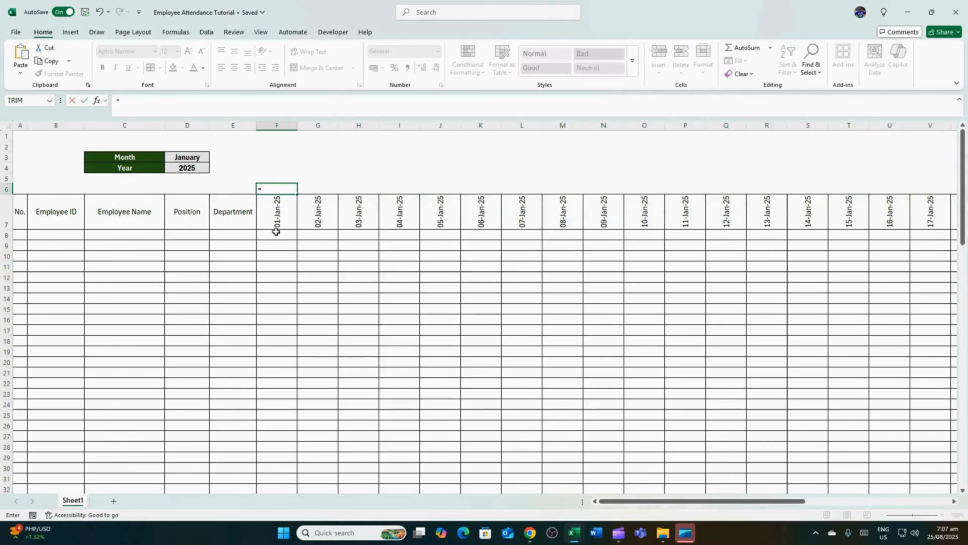
pyautogui.write('IF(')
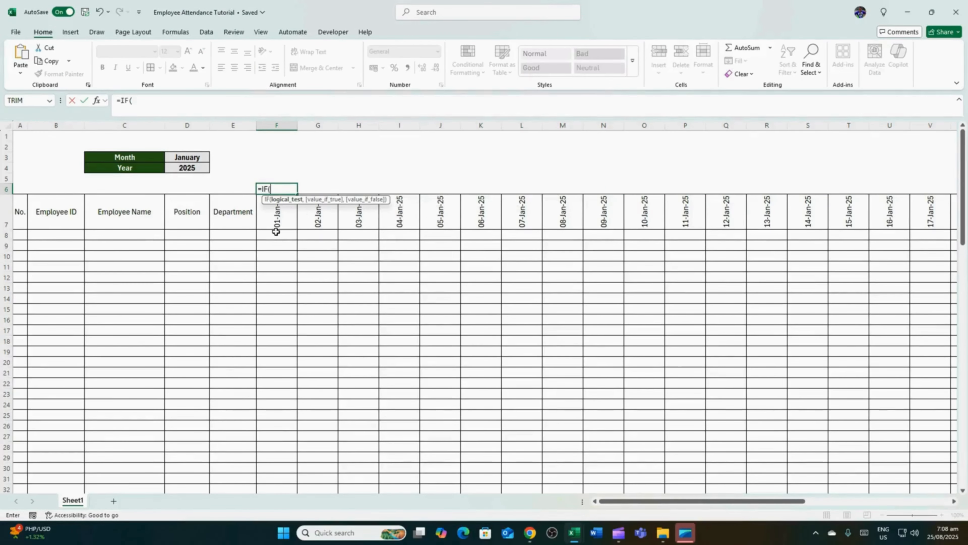
pyautogui.click(276, 217)
pyautogui.write('="","",TEXT(')
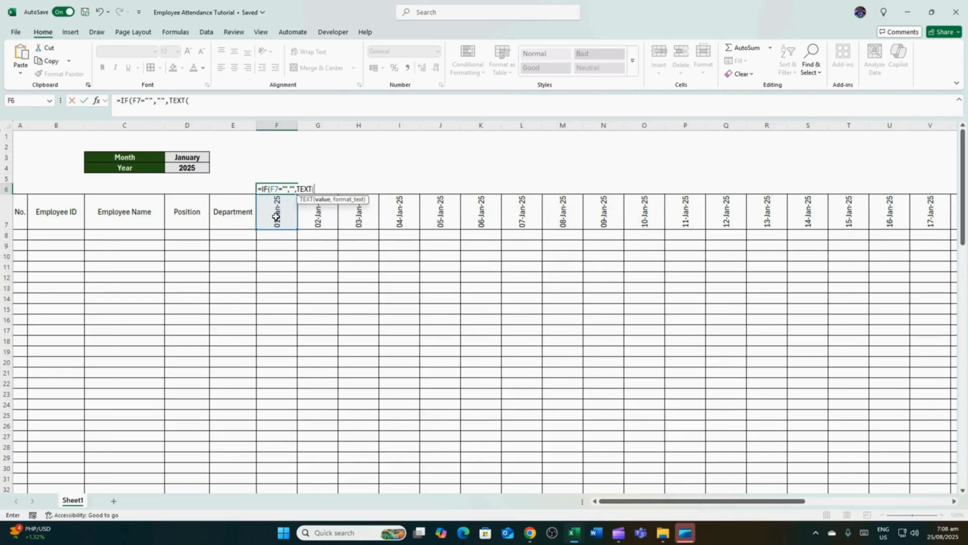
pyautogui.click(276, 207)
pyautogui.write(',"ddd')
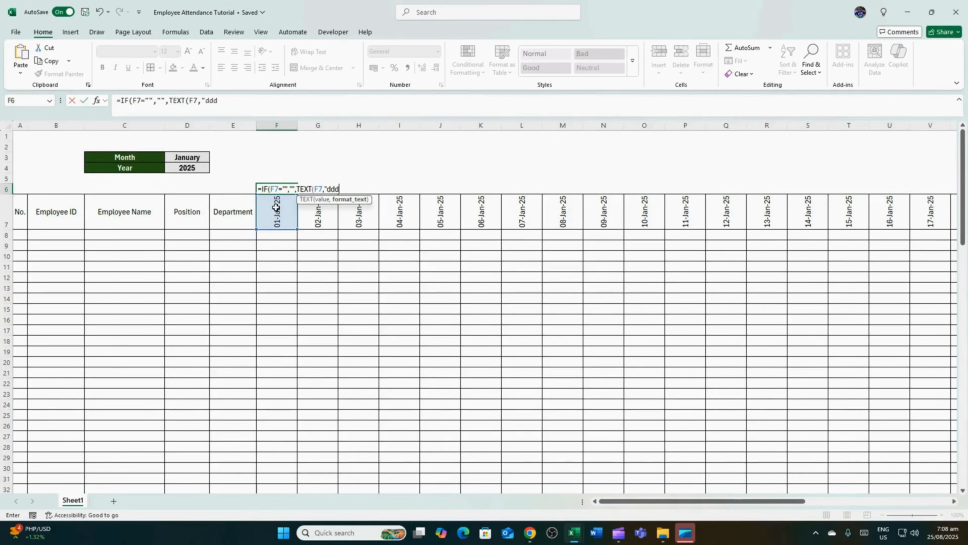
pyautogui.write('"))')
pyautogui.press('Return')
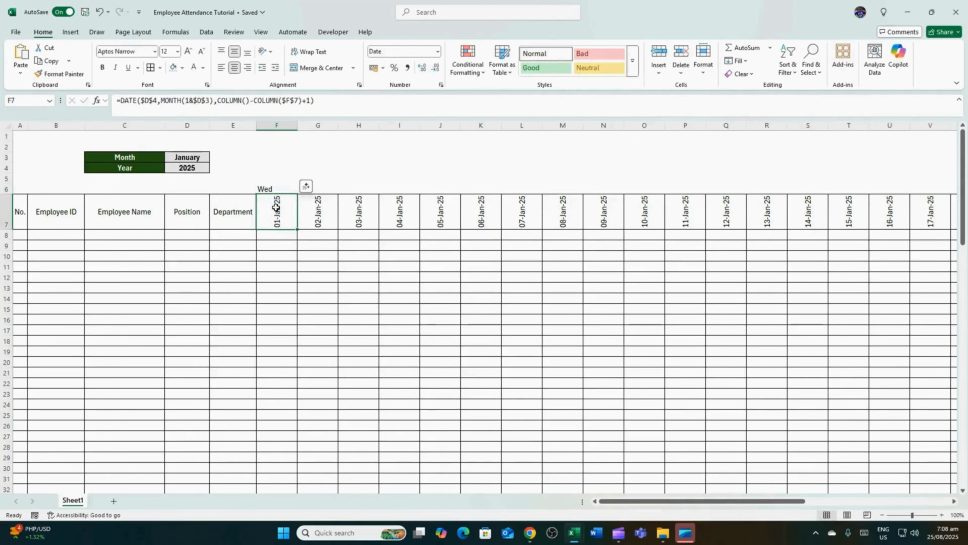
# Fill the weekday formula from F6 across row 6 to the last date column, AJ.
pyautogui.press('Up')
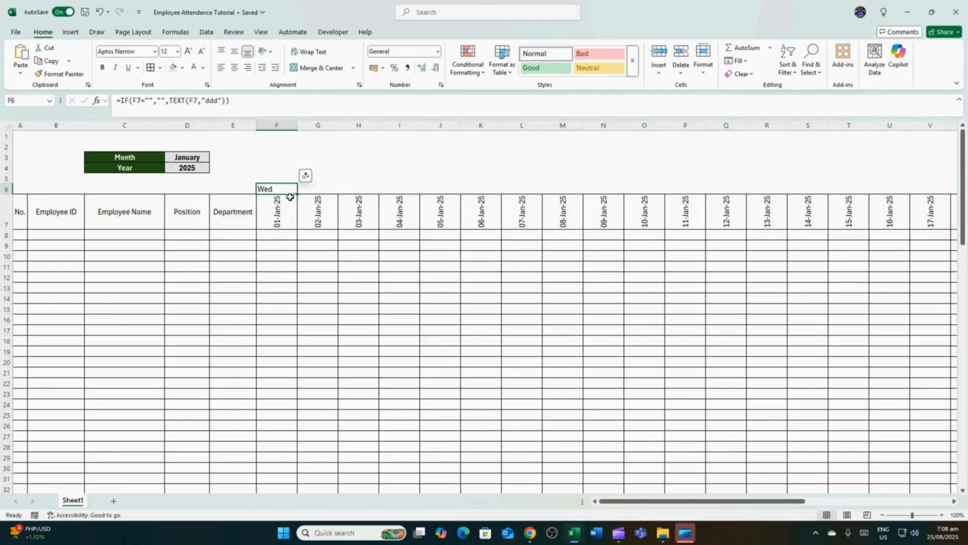
pyautogui.moveTo(299, 195); pyautogui.dragTo(911, 190)
pyautogui.moveTo(749, 501); pyautogui.dragTo(610, 511)
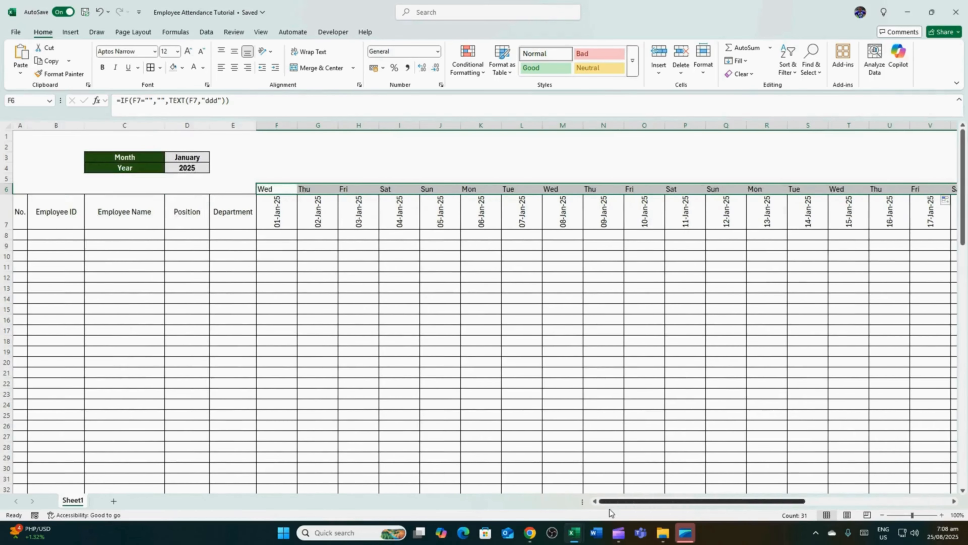
# Centre the weekday names in F6:AJ6 and apply all borders to them.
pyautogui.click(235, 68)
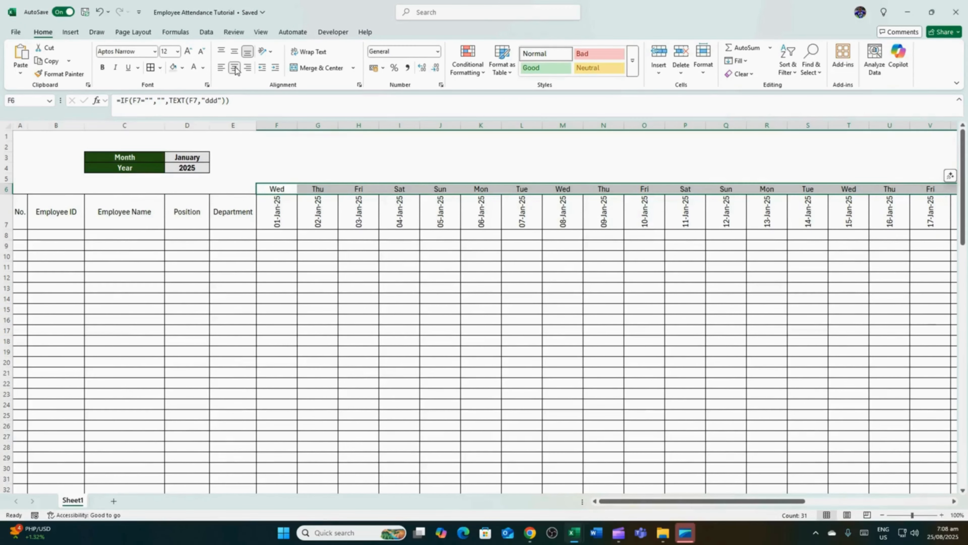
pyautogui.click(151, 68)
# Merge and center each header in columns A to E across rows 6 and 7, and apply all borders to the merged headers.
pyautogui.moveTo(233, 188); pyautogui.dragTo(233, 214)
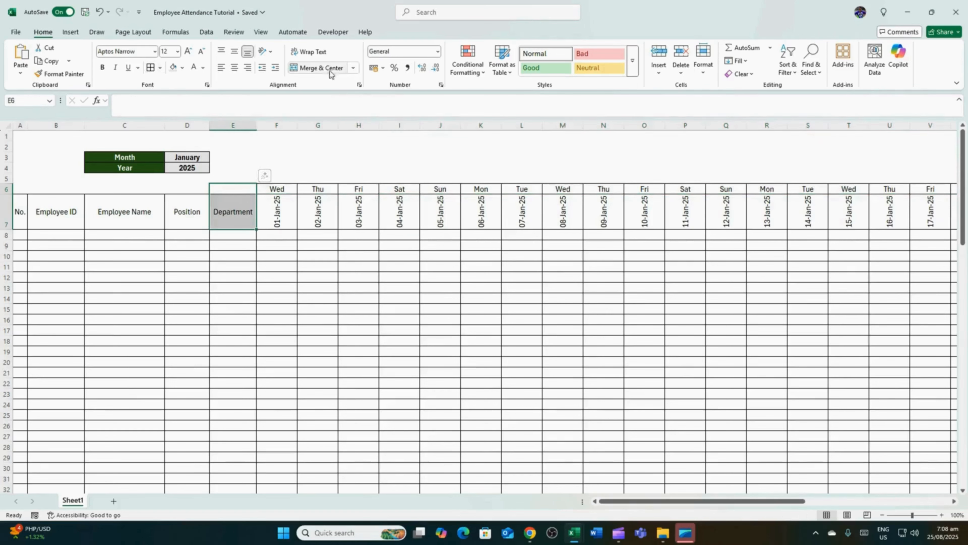
pyautogui.click(321, 68)
pyautogui.moveTo(196, 186); pyautogui.dragTo(191, 216)
pyautogui.press('F4')
pyautogui.moveTo(145, 186); pyautogui.dragTo(145, 216)
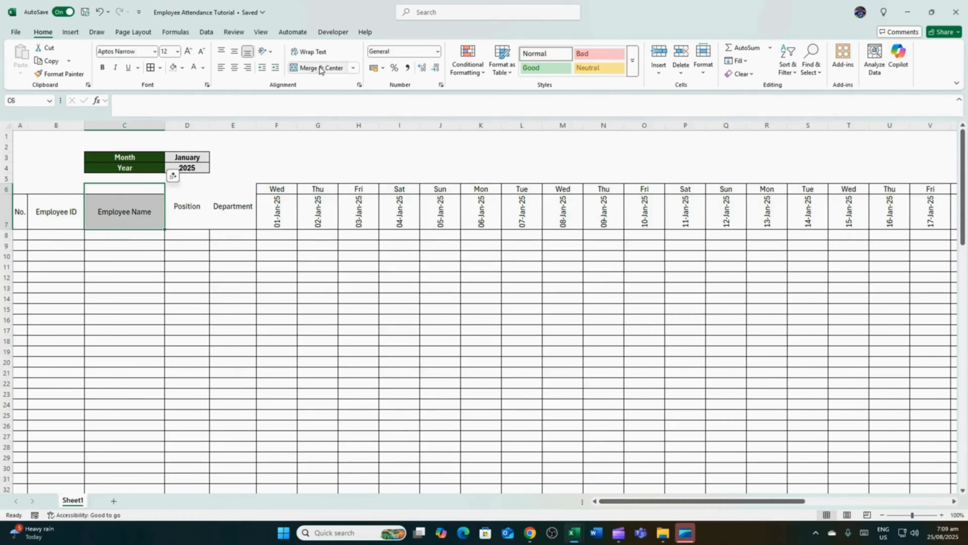
pyautogui.press('F4')
pyautogui.click(67, 187)
pyautogui.moveTo(67, 188); pyautogui.dragTo(65, 214)
pyautogui.press('F4')
pyautogui.moveTo(23, 188); pyautogui.dragTo(245, 201)
pyautogui.press('F4')
pyautogui.click(151, 68)
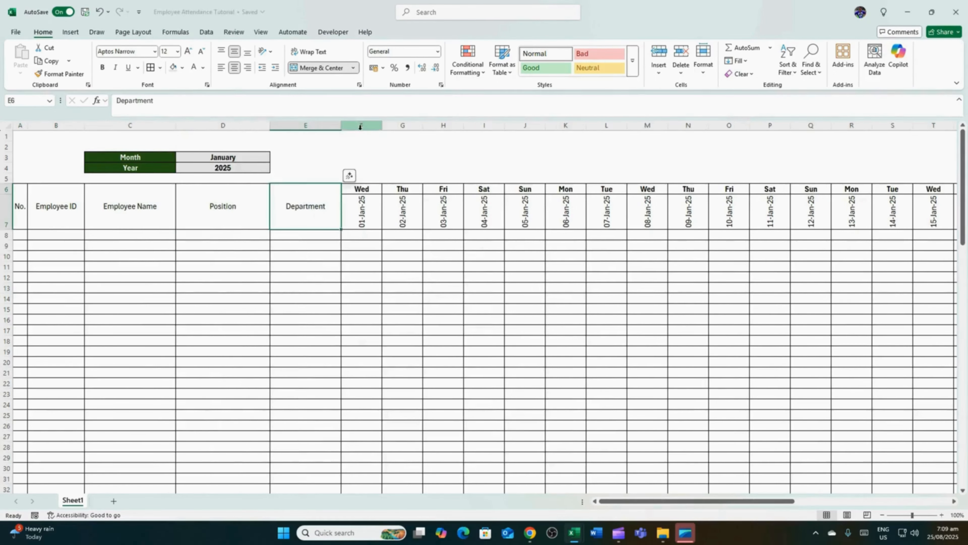
# Narrow the date columns F to AJ together to a uniform width that still fits the weekday names.
pyautogui.moveTo(360, 127); pyautogui.dragTo(858, 329)
pyautogui.moveTo(830, 125); pyautogui.dragTo(815, 126)
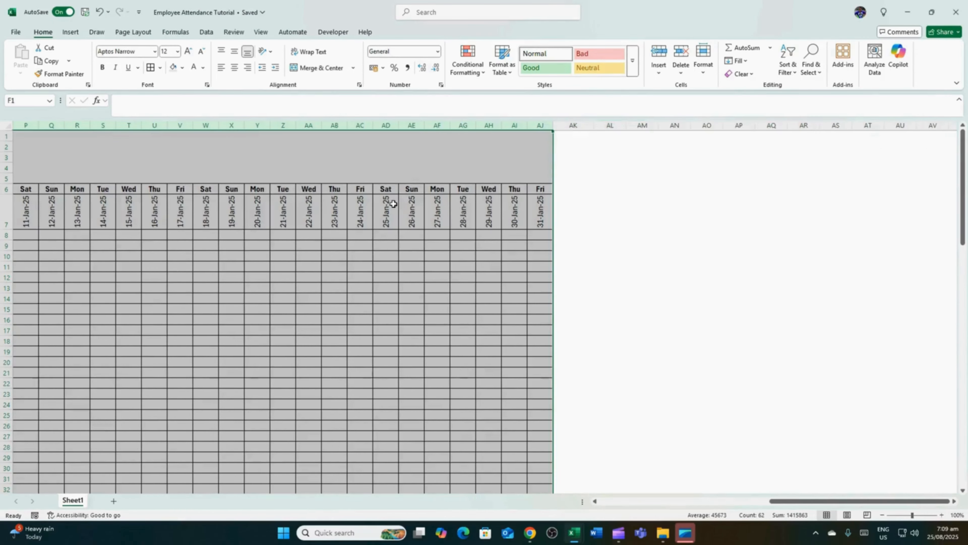
pyautogui.moveTo(783, 501); pyautogui.dragTo(648, 502)
pyautogui.click(773, 261)
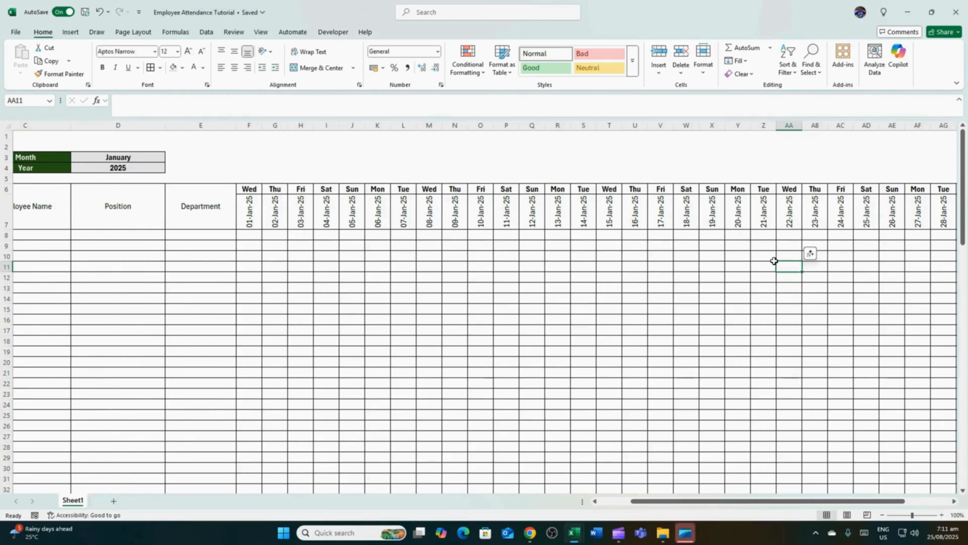
# Start a conditional formatting rule for the weekday and date headers F6:AJ7, using a formula to determine which cells to format.
pyautogui.click(250, 189)
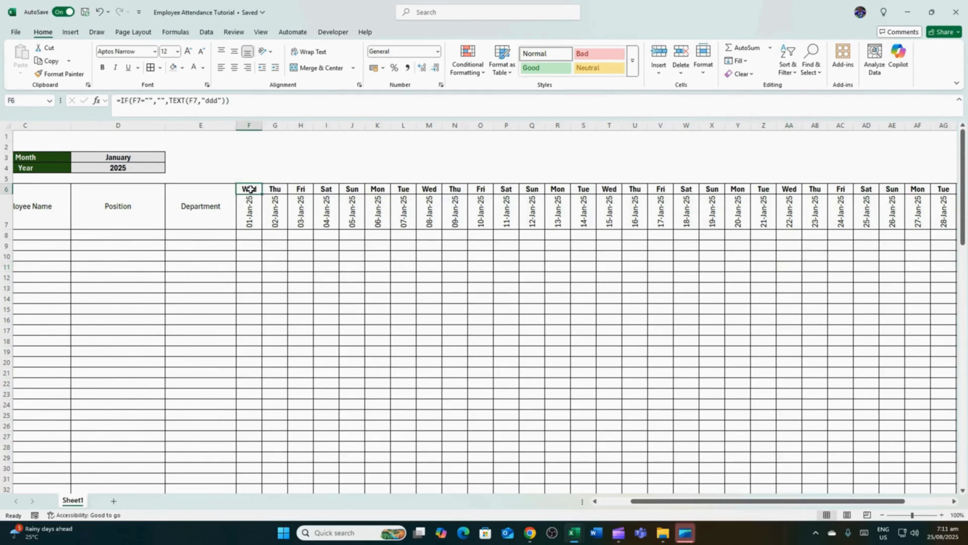
pyautogui.moveTo(251, 189); pyautogui.dragTo(865, 214)
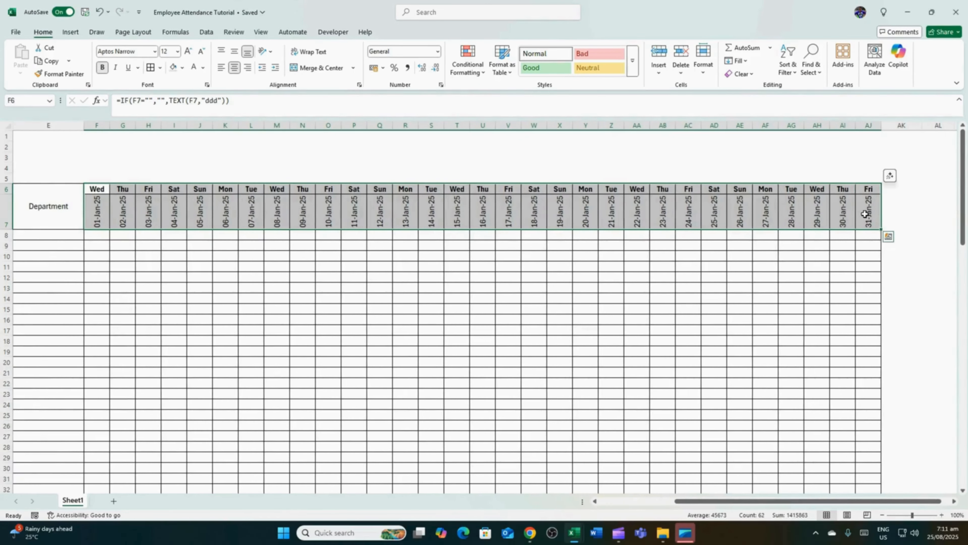
pyautogui.click(469, 71)
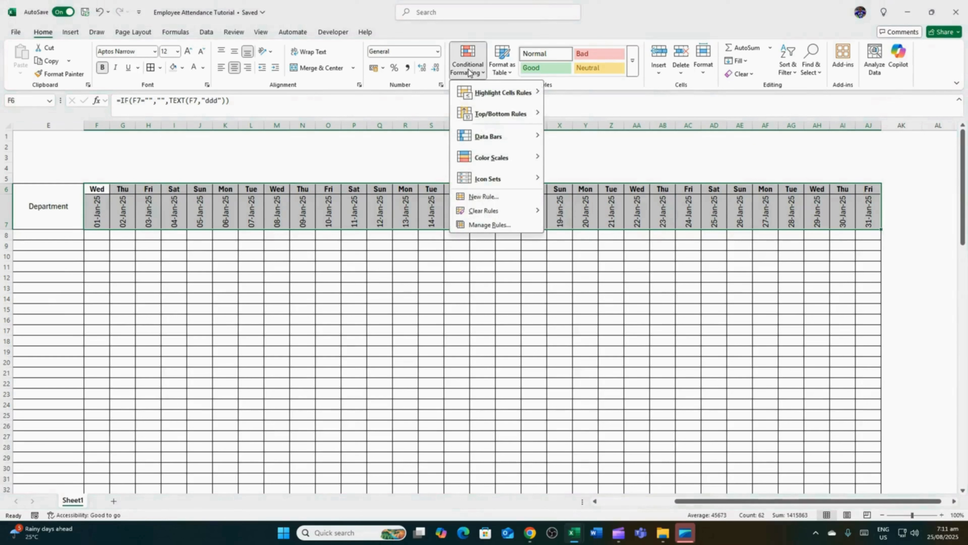
pyautogui.click(484, 196)
pyautogui.click(165, 261)
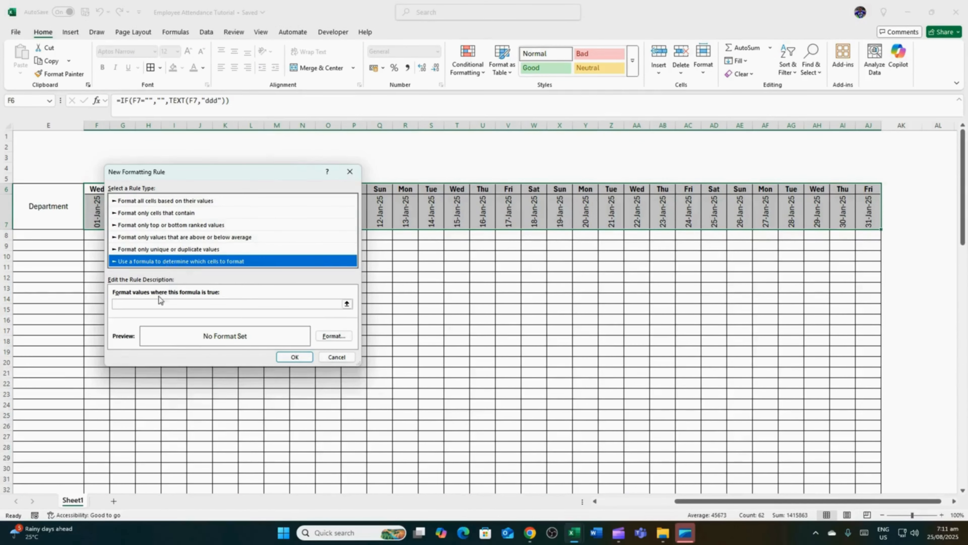
# Enter a rule formula testing whether the WEEKDAY of the date in F7, with return type 2, is greater than 5.
pyautogui.click(158, 304)
pyautogui.moveTo(214, 171); pyautogui.dragTo(256, 238)
pyautogui.write('=W')
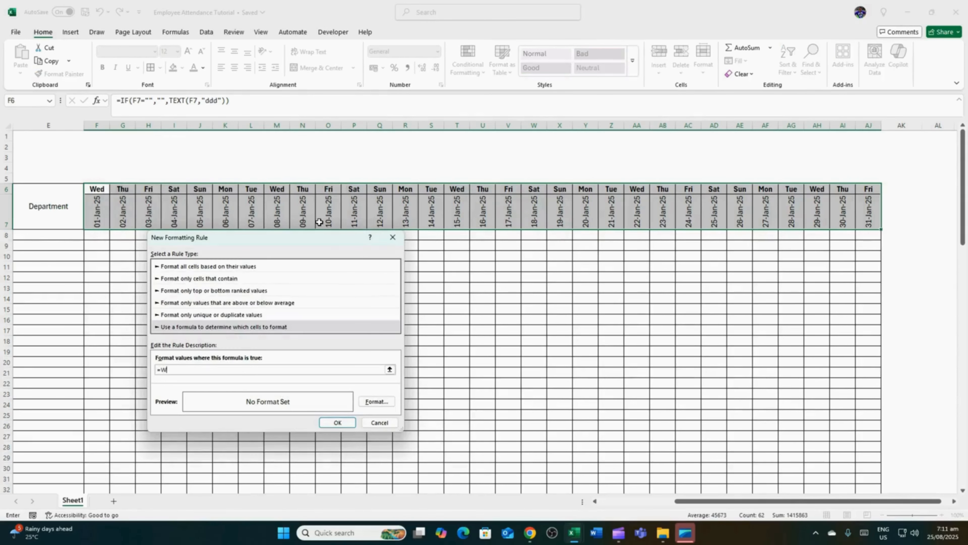
pyautogui.write('EEKDAY')
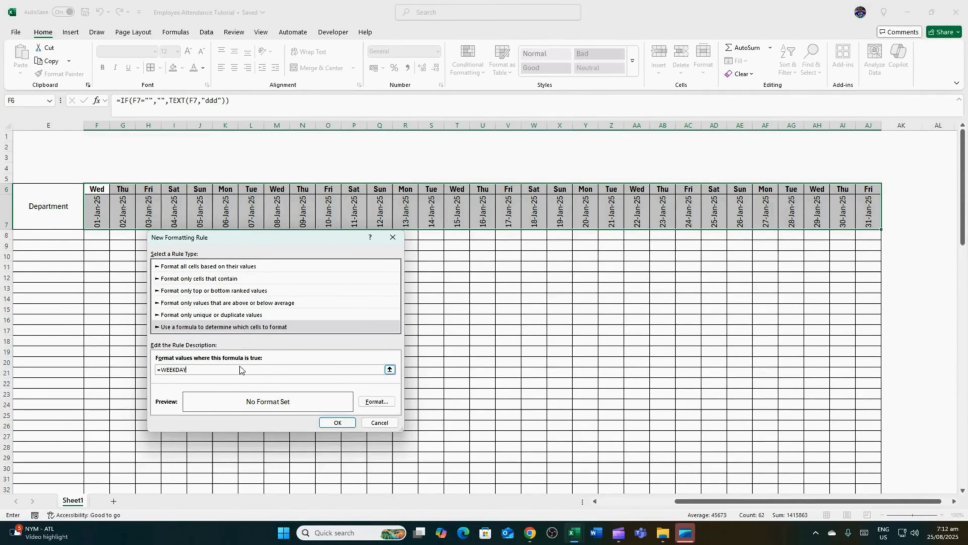
pyautogui.write('(')
pyautogui.click(96, 205)
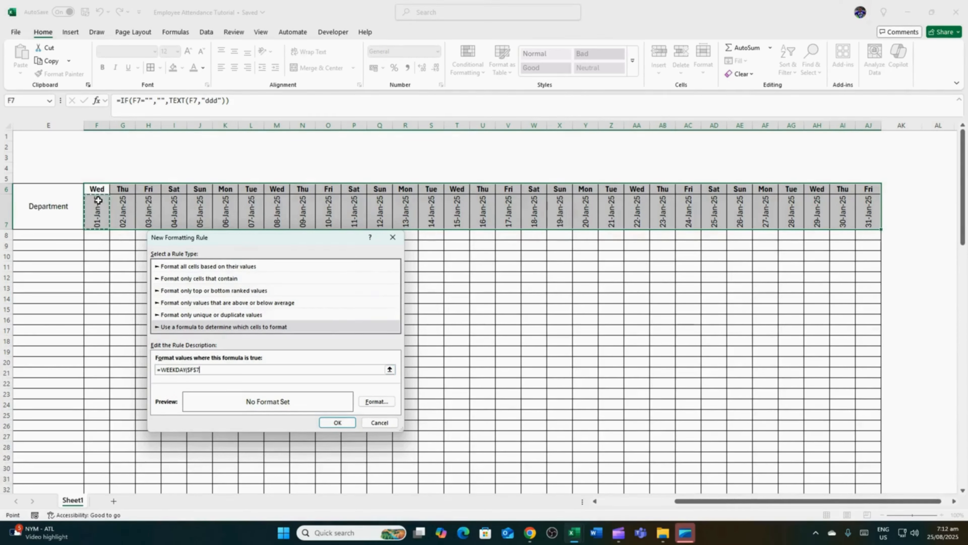
pyautogui.write(',2)>5')
# Give the rule's format a two-color gradient fill with red as Color 1 and dark red as Color 2.
pyautogui.click(376, 401)
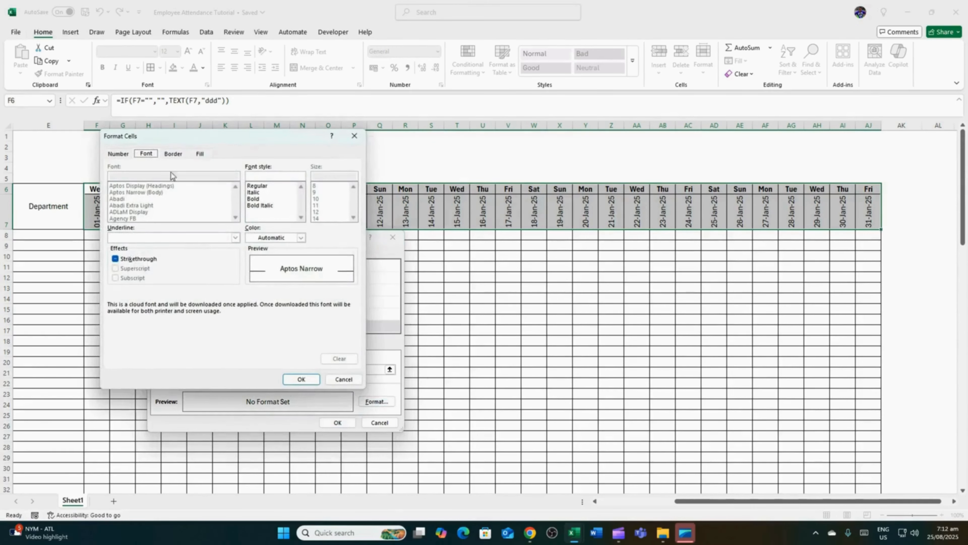
pyautogui.click(201, 154)
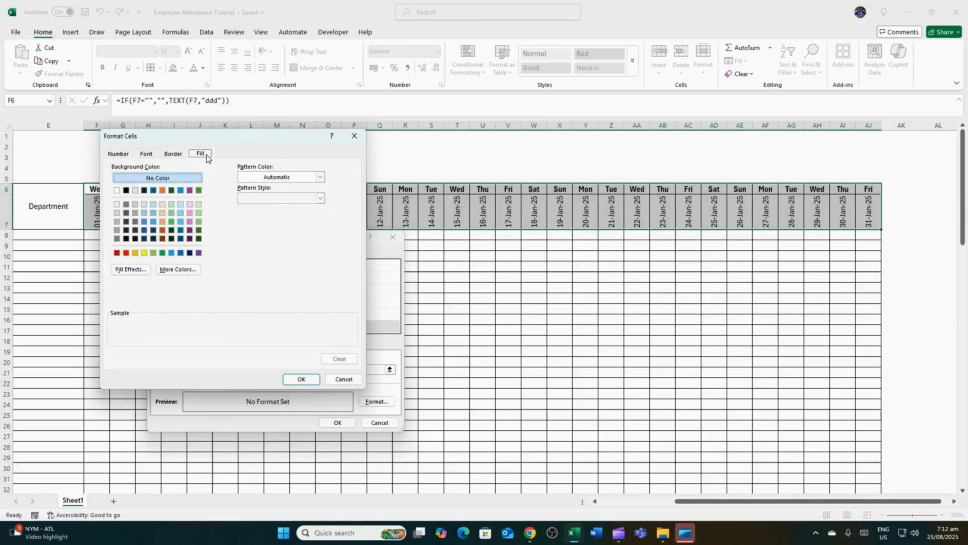
pyautogui.click(123, 270)
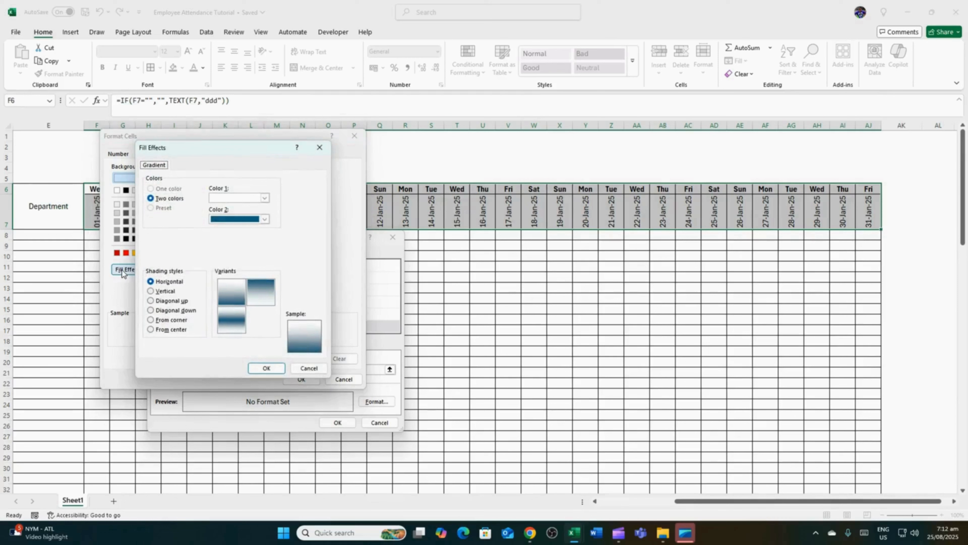
pyautogui.click(266, 199)
pyautogui.click(233, 329)
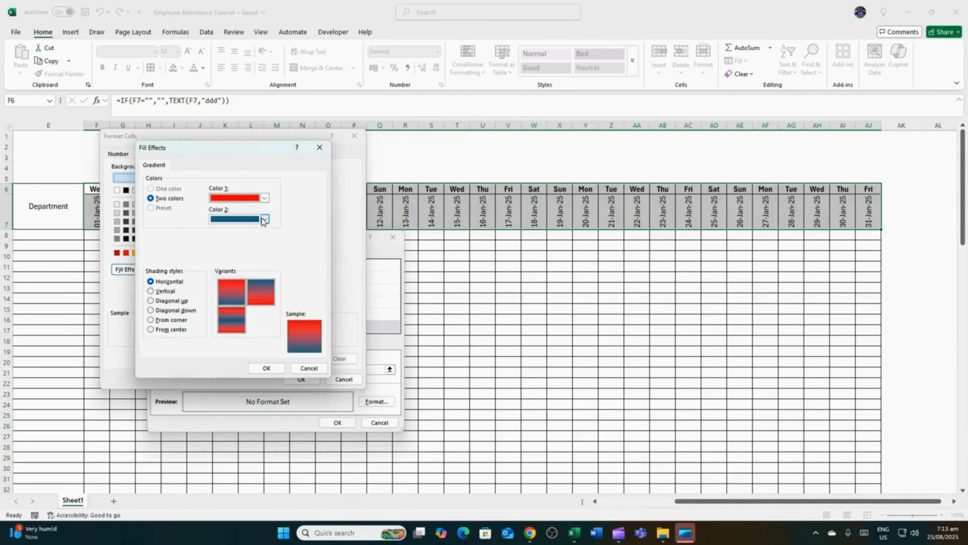
pyautogui.click(264, 219)
pyautogui.click(215, 347)
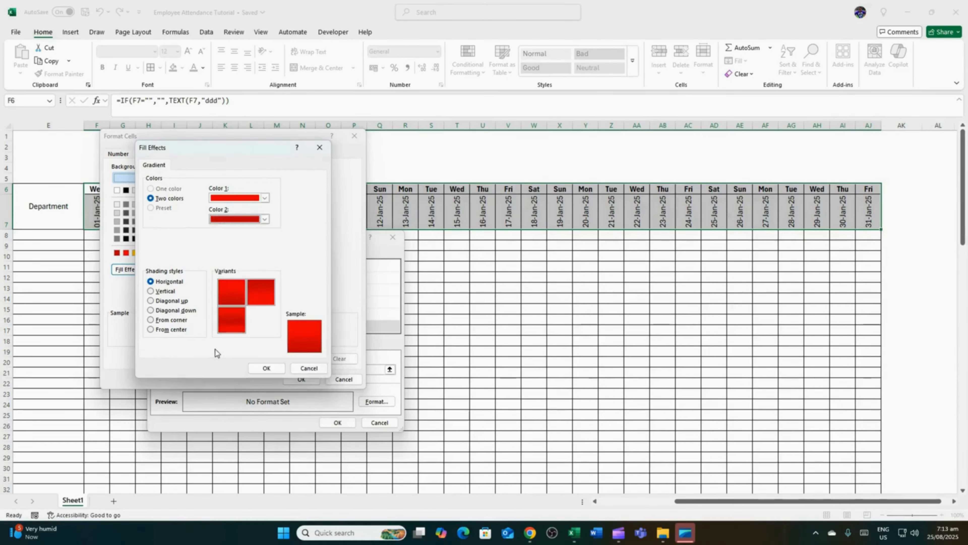
# Try the vertical, diagonal and corner shading styles, and apply the gradient fill with Horizontal shading.
pyautogui.click(150, 291)
pyautogui.click(151, 300)
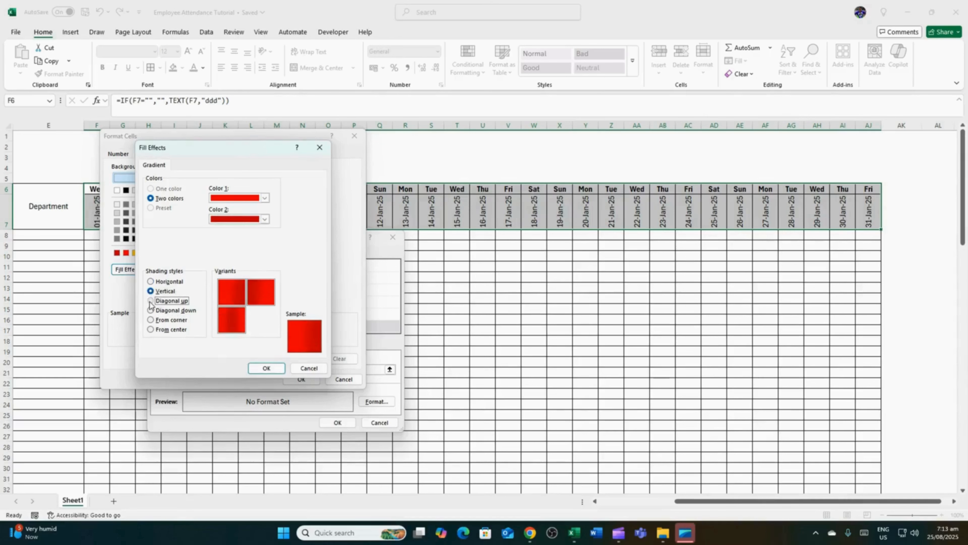
pyautogui.click(150, 310)
pyautogui.click(151, 320)
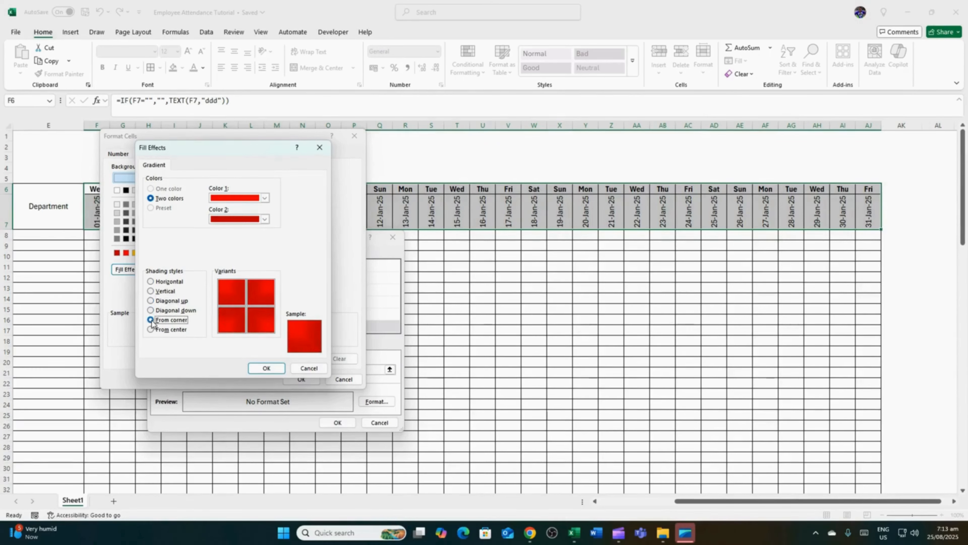
pyautogui.click(152, 281)
pyautogui.click(266, 367)
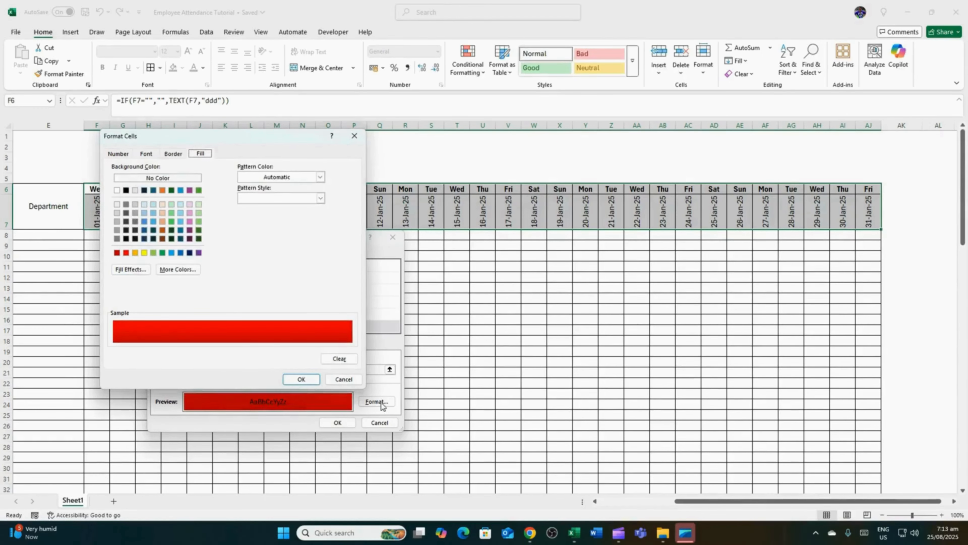
# Set the weekend rule's font to bold white and apply the rule to the date headers.
pyautogui.click(145, 155)
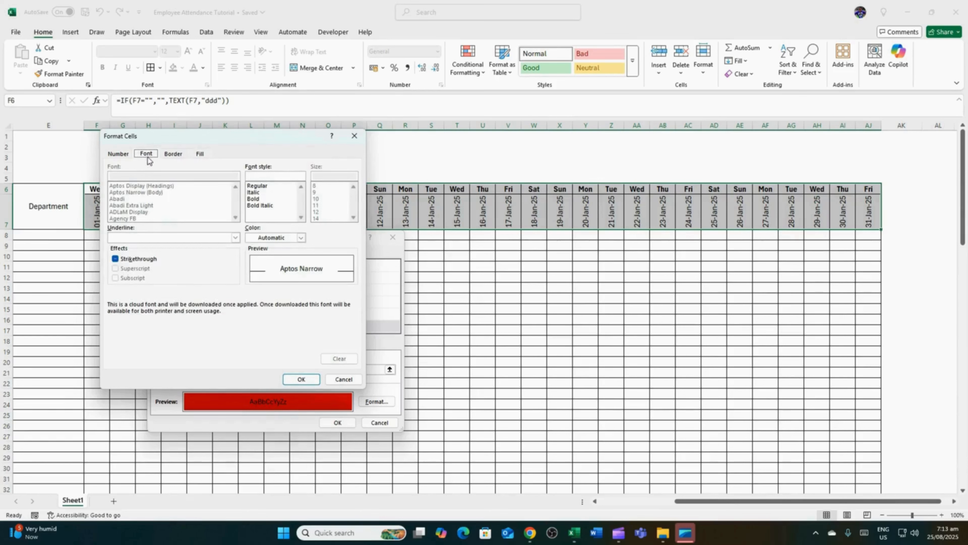
pyautogui.click(253, 198)
pyautogui.click(301, 238)
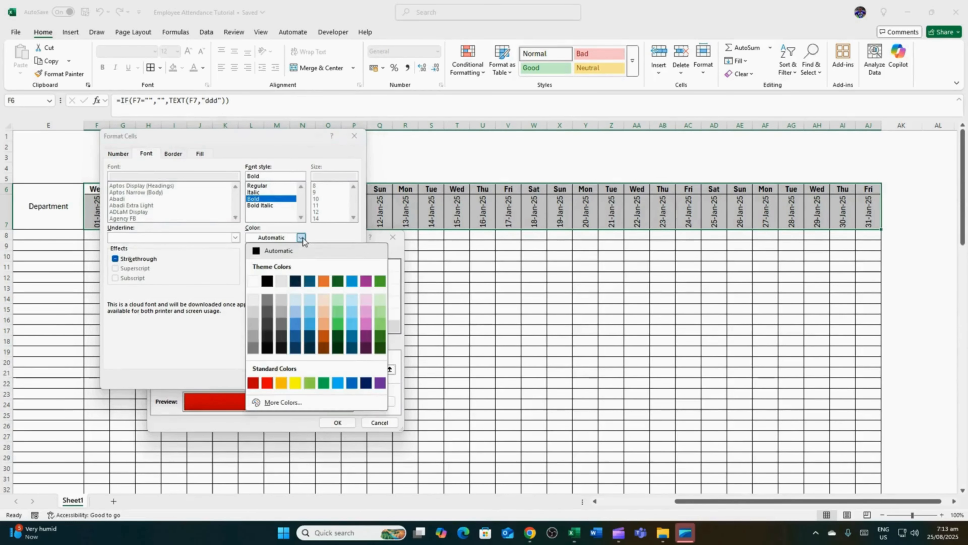
pyautogui.click(254, 280)
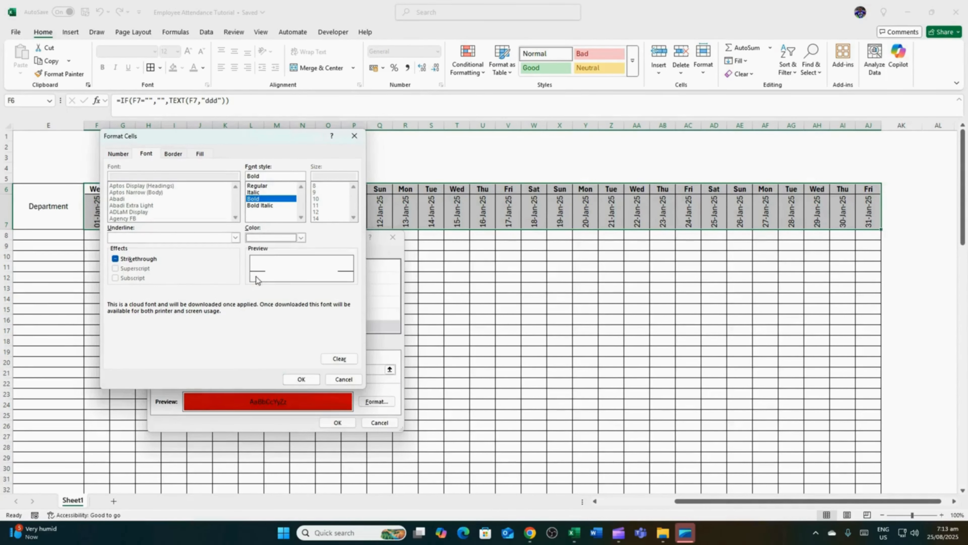
pyautogui.click(301, 379)
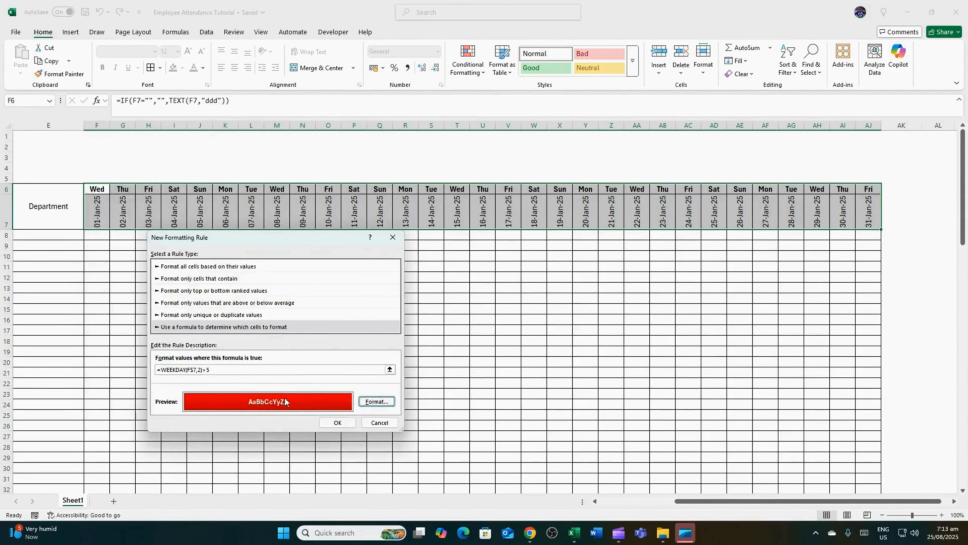
pyautogui.click(337, 422)
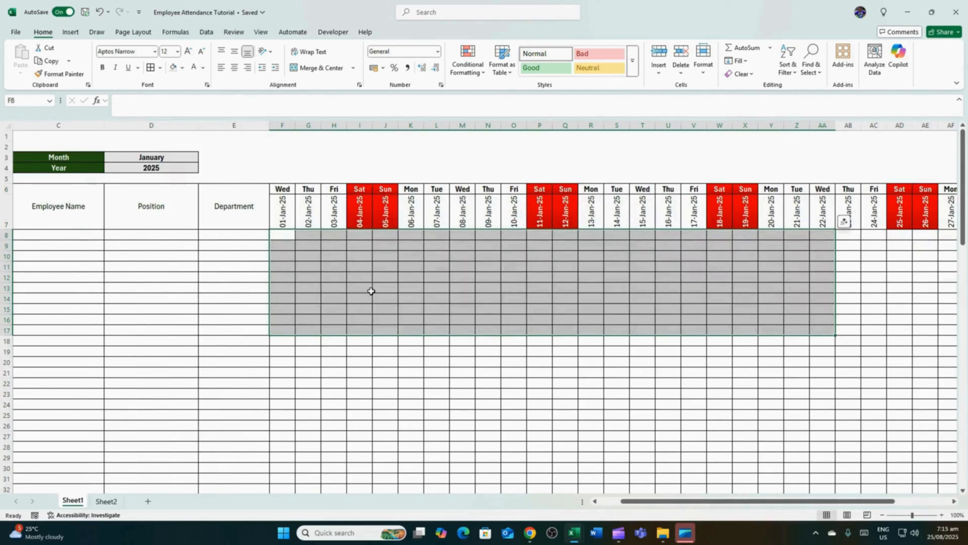
# Enter the header Codes in cell H3 of Sheet2, beside the leave types table.
pyautogui.click(370, 290)
pyautogui.click(276, 236)
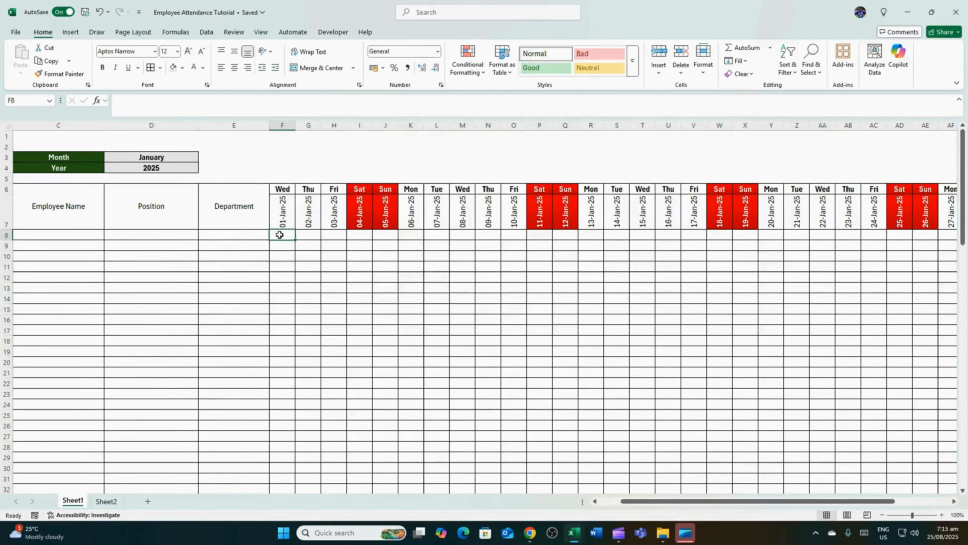
pyautogui.click(106, 501)
pyautogui.moveTo(190, 167); pyautogui.dragTo(189, 304)
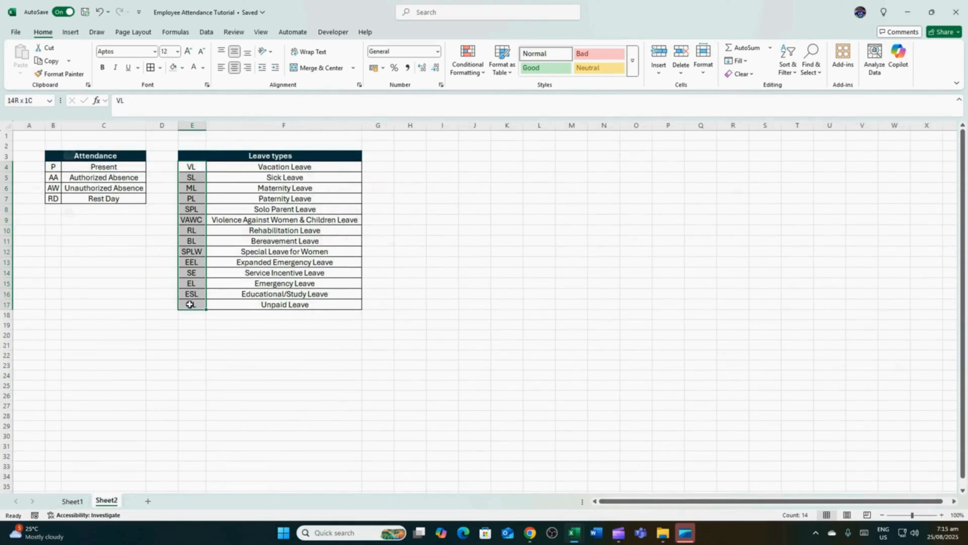
pyautogui.click(410, 156)
pyautogui.write('cODES')
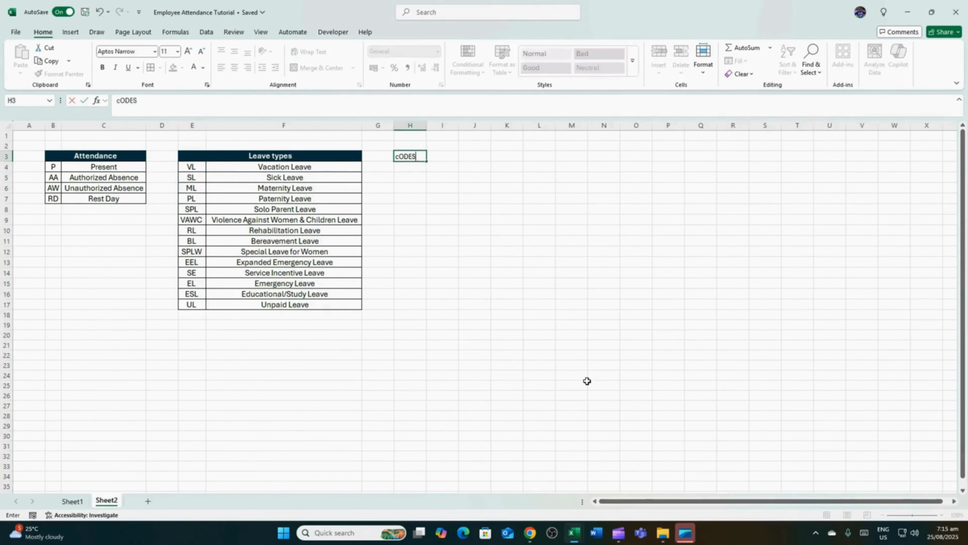
pyautogui.press('Return')
# Copy the attendance codes B4:B7 to H4 and the leave codes E4:E17 to H8, stacking them under the Codes header.
pyautogui.moveTo(58, 168); pyautogui.dragTo(54, 199)
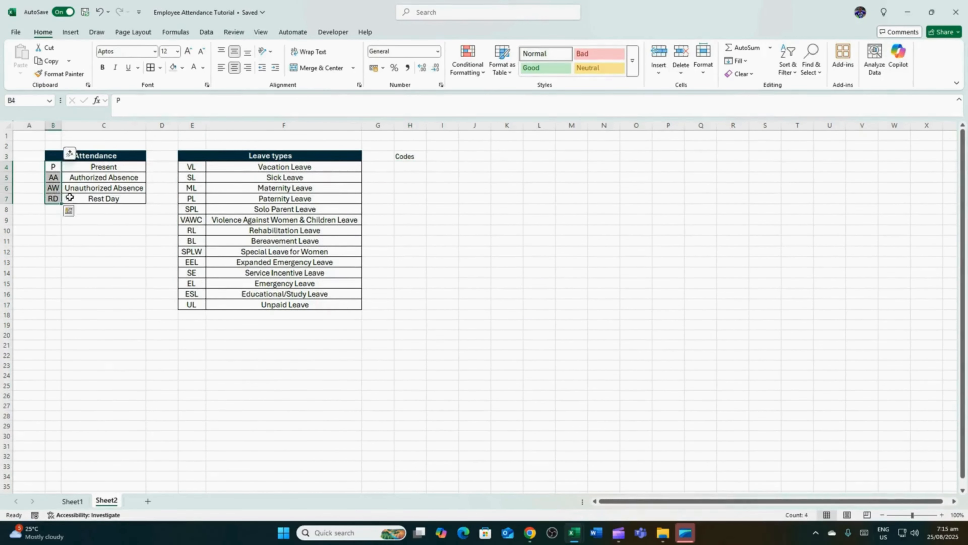
pyautogui.hotkey('ctrl', 'c')
pyautogui.click(410, 166)
pyautogui.hotkey('ctrl', 'v')
pyautogui.moveTo(191, 167); pyautogui.dragTo(208, 305)
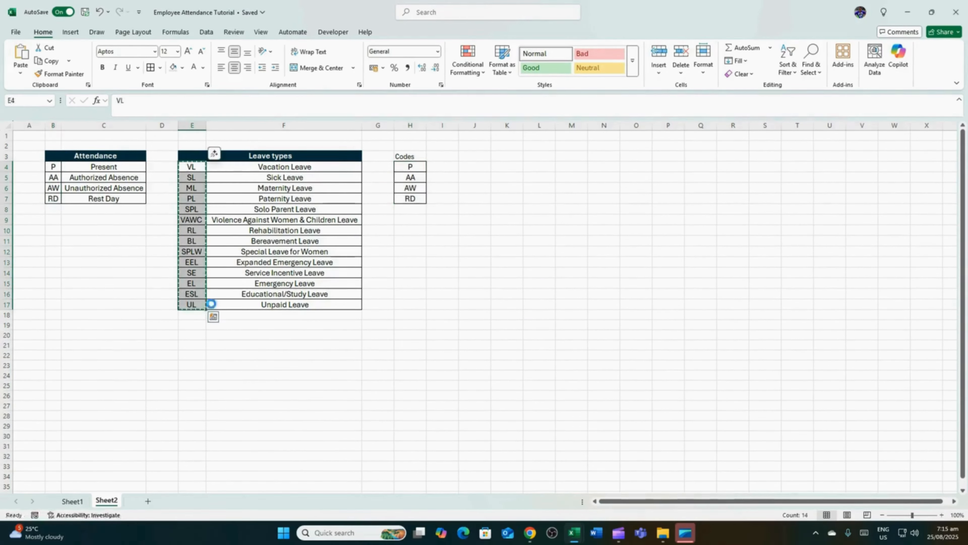
pyautogui.hotkey('ctrl', 'c')
pyautogui.click(411, 209)
pyautogui.hotkey('ctrl', 'v')
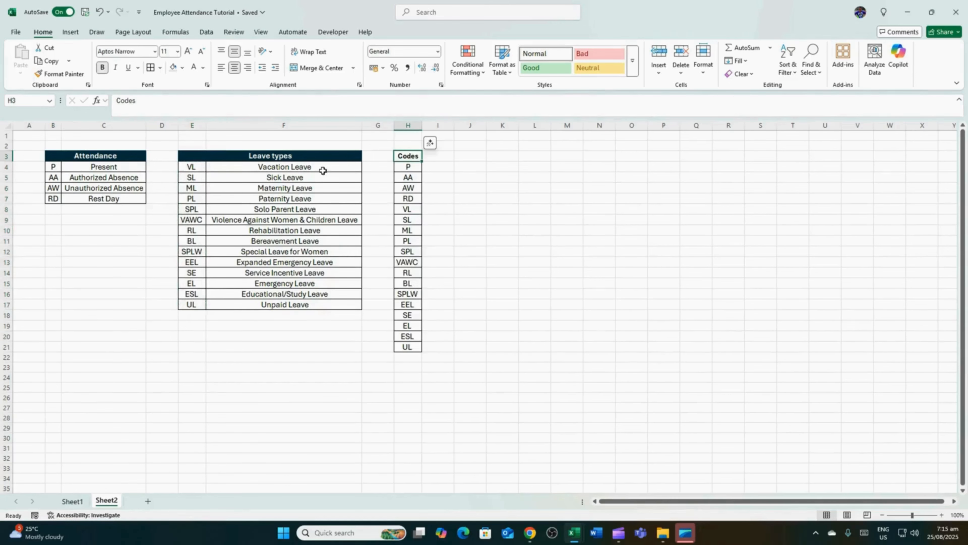
# Start a data validation for the attendance grid F8:AJ100 on Sheet1.
pyautogui.click(73, 500)
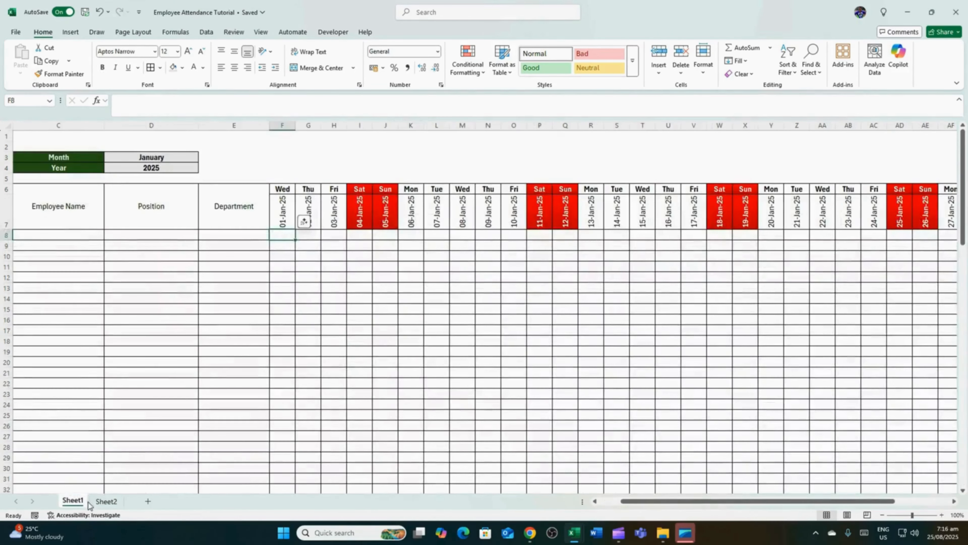
pyautogui.click(281, 234)
pyautogui.moveTo(282, 234); pyautogui.dragTo(882, 384)
pyautogui.click(207, 32)
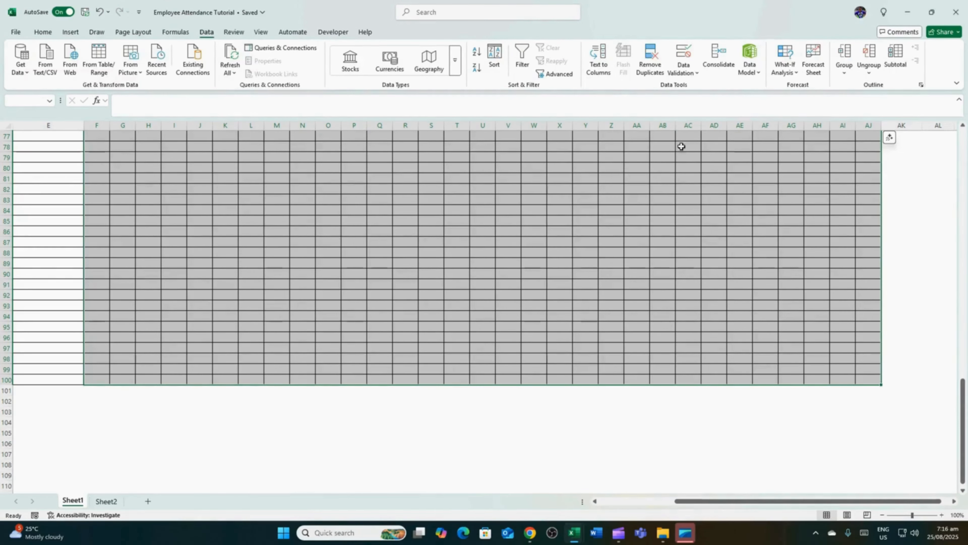
pyautogui.click(696, 73)
pyautogui.click(697, 89)
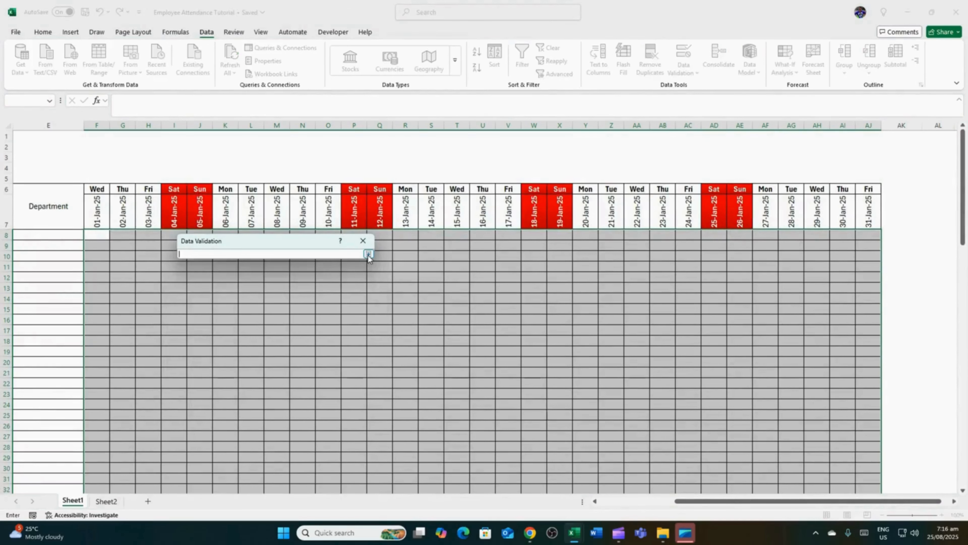
# Apply list validation to the grid with =Sheet2!$H$4:$H$21 as its source.
pyautogui.click(368, 255)
pyautogui.click(321, 332)
pyautogui.click(107, 502)
pyautogui.moveTo(407, 167); pyautogui.dragTo(410, 347)
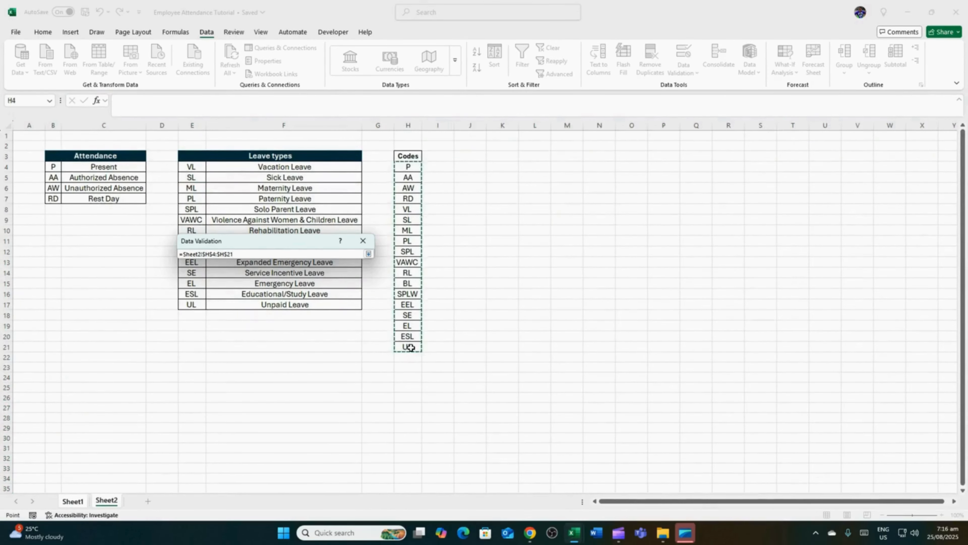
pyautogui.press('Return')
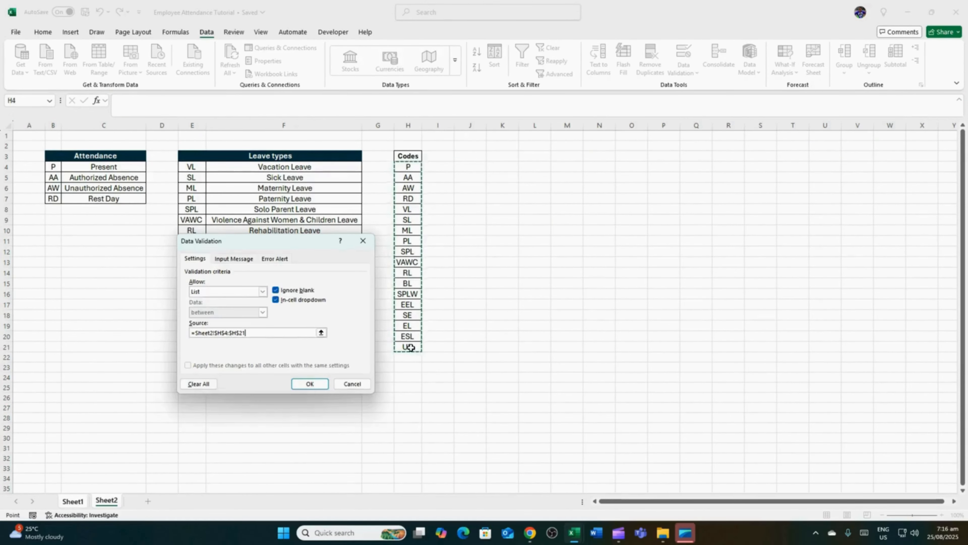
pyautogui.press('Return')
# Choose P in F8, AA in G8 and AW in H8 from the cells' code lists.
pyautogui.click(114, 235)
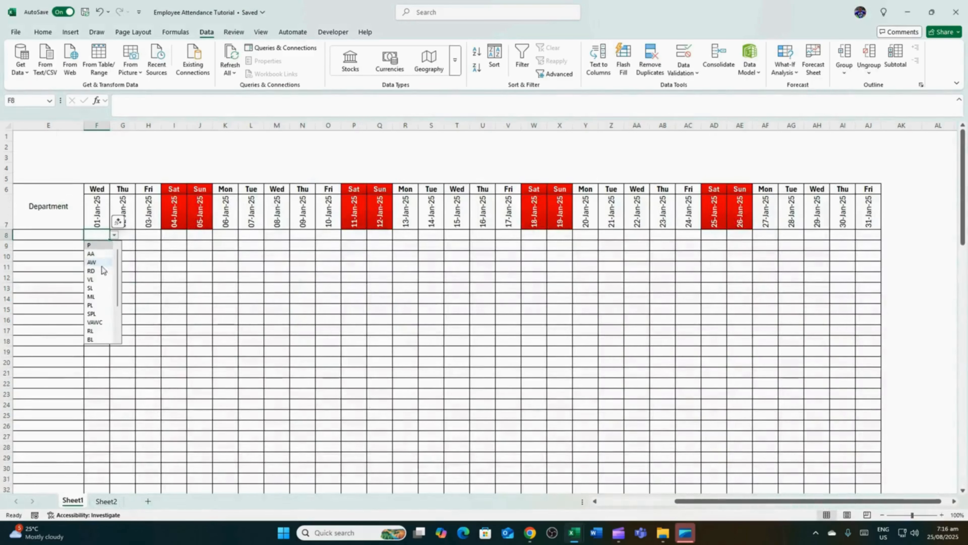
pyautogui.click(92, 244)
pyautogui.click(126, 235)
pyautogui.click(140, 235)
pyautogui.click(125, 255)
pyautogui.click(156, 235)
pyautogui.click(165, 236)
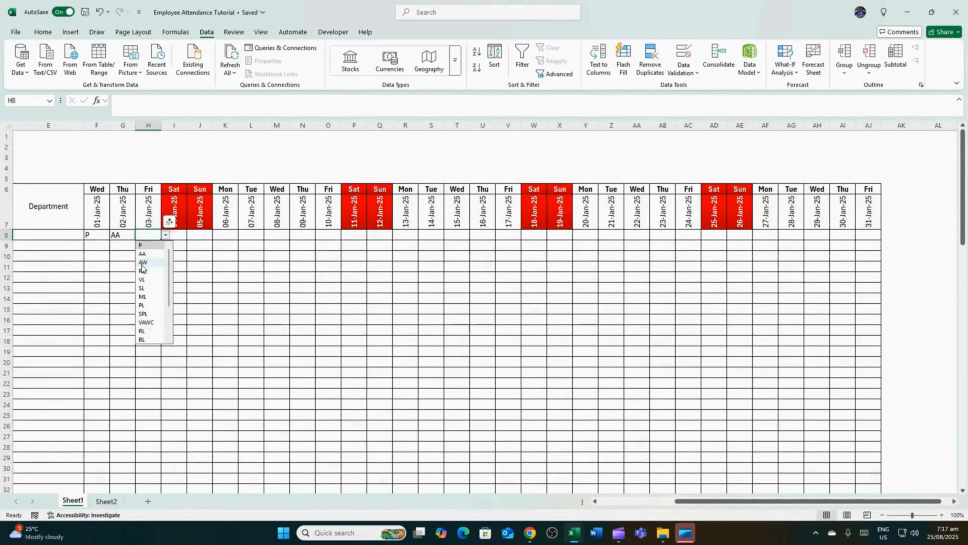
pyautogui.click(143, 266)
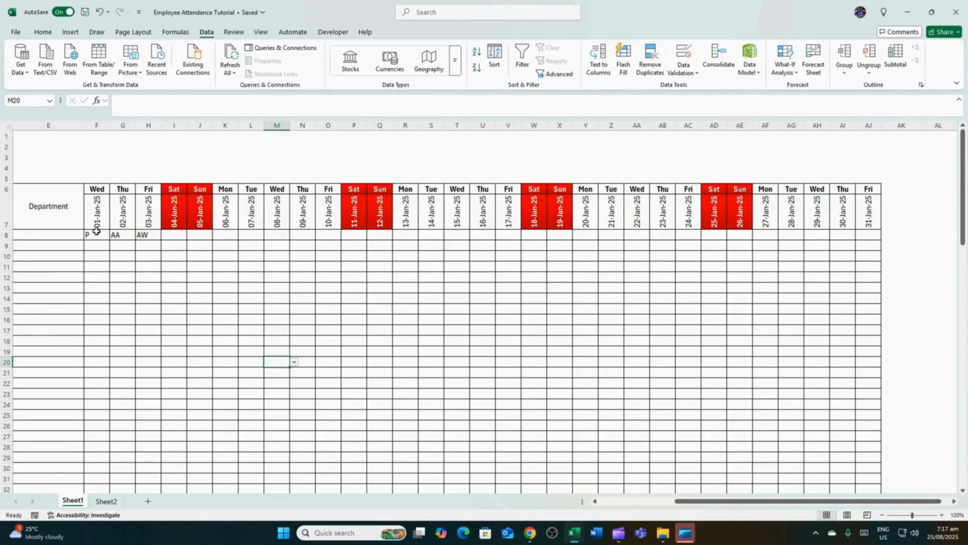
# Center the codes horizontally in the attendance grid starting at F8.
pyautogui.moveTo(96, 230); pyautogui.dragTo(186, 305)
pyautogui.scroll(-12, 186, 305)
pyautogui.click(42, 32)
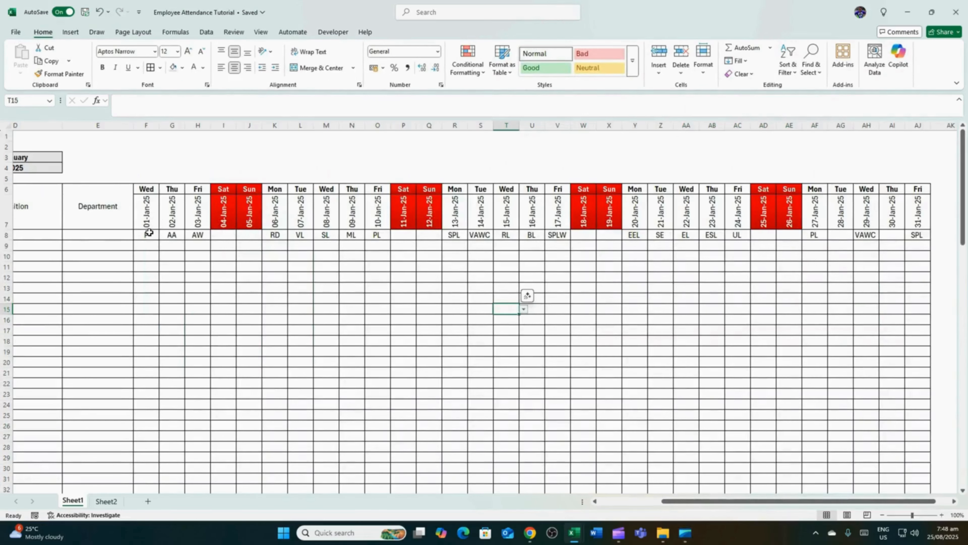
# Start an Equal To highlight rule for the attendance grid F8:AJ100 with P as the compared value.
pyautogui.hscroll(1, 609, 482)
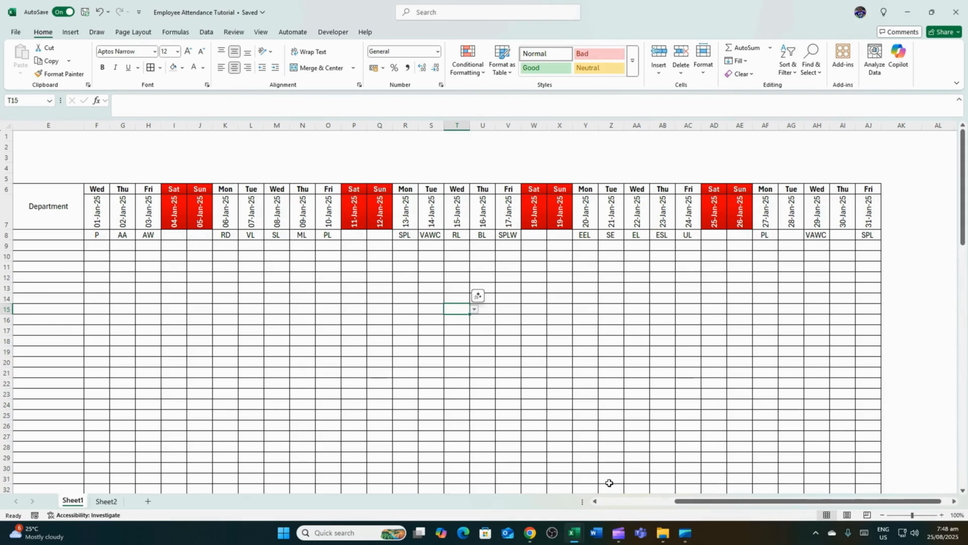
pyautogui.hscroll(-2, 609, 482)
pyautogui.moveTo(146, 234); pyautogui.dragTo(873, 475)
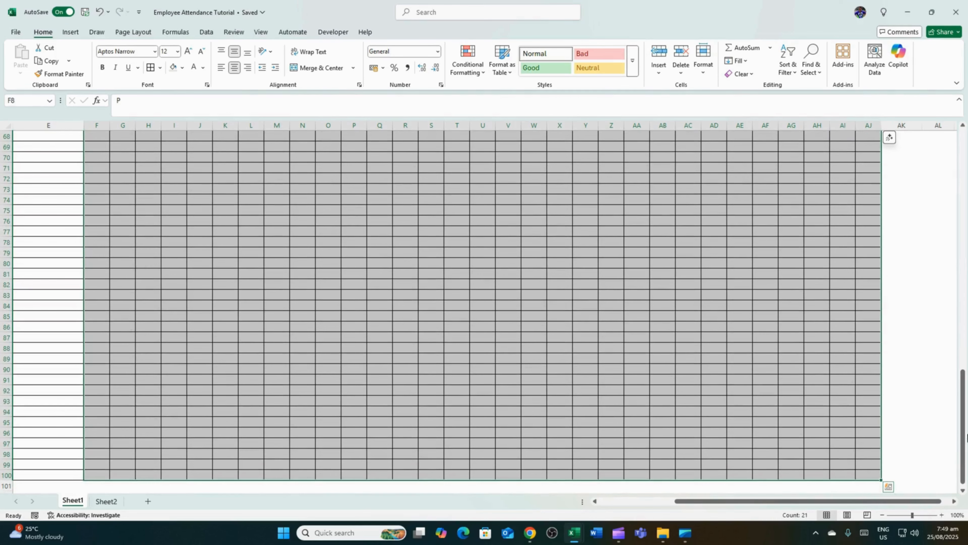
pyautogui.moveTo(963, 424); pyautogui.dragTo(964, 131)
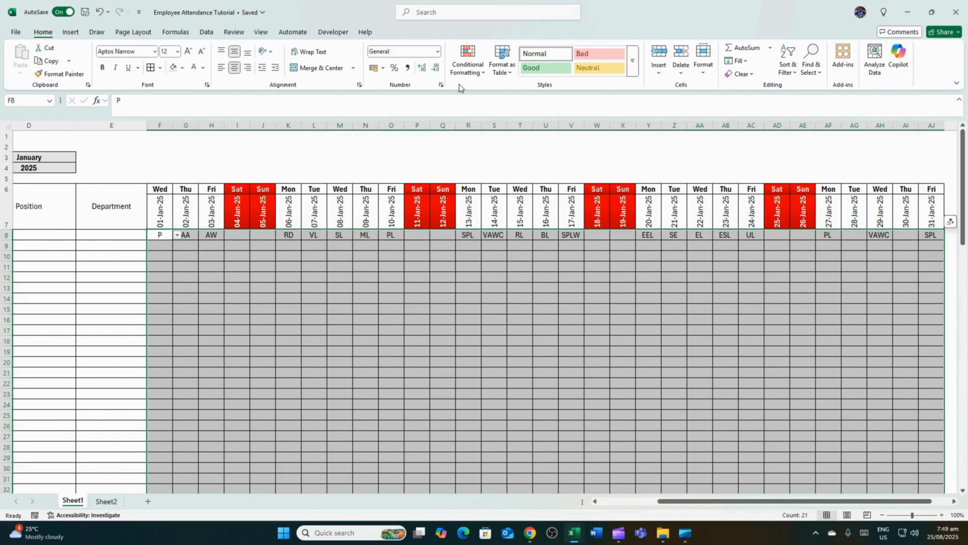
pyautogui.click(468, 61)
pyautogui.moveTo(479, 93)
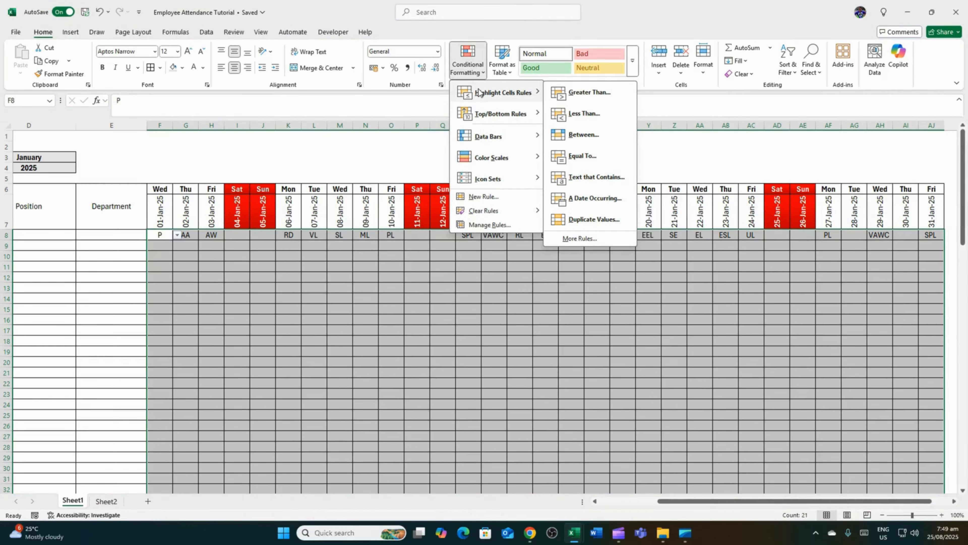
pyautogui.click(570, 158)
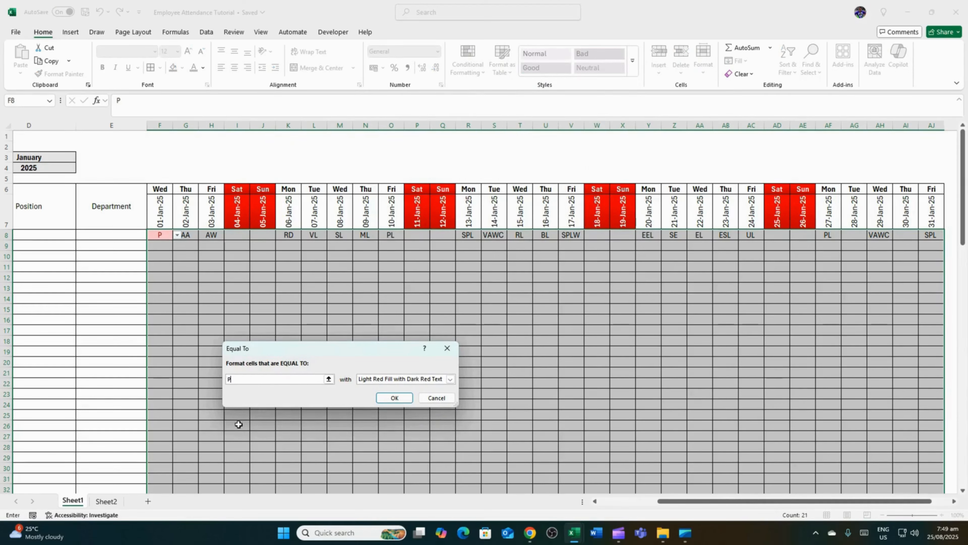
# Choose a custom format for the P rule and set its font to bold white.
pyautogui.click(451, 379)
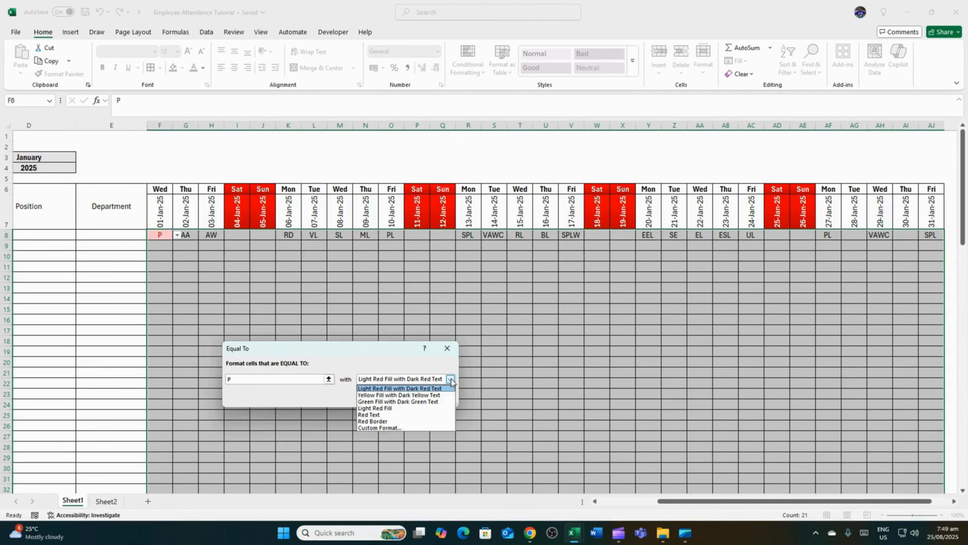
pyautogui.click(424, 428)
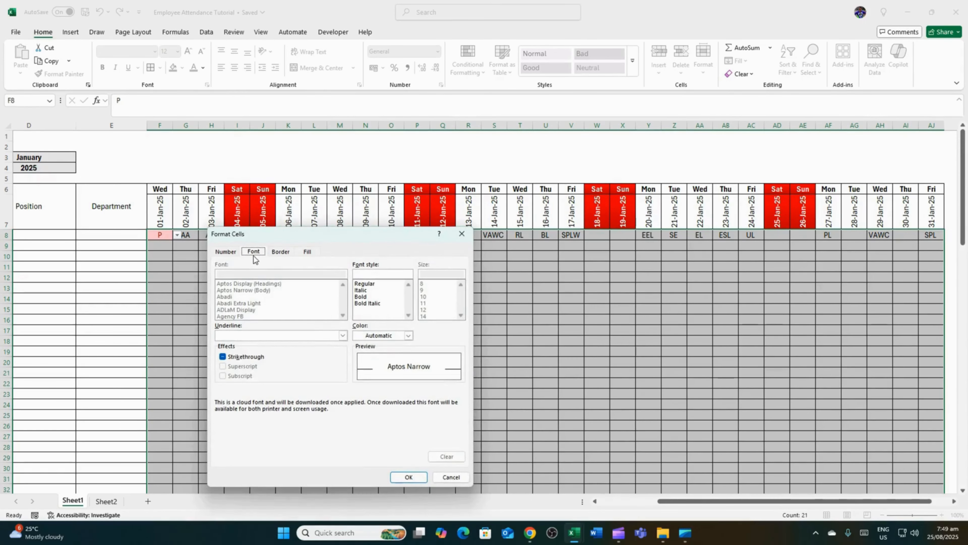
pyautogui.click(362, 297)
pyautogui.click(408, 335)
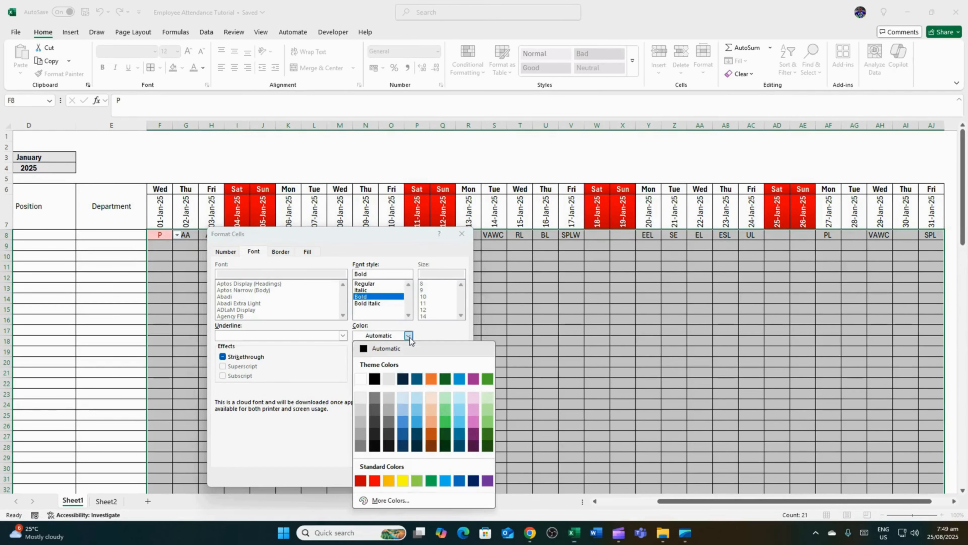
pyautogui.click(360, 378)
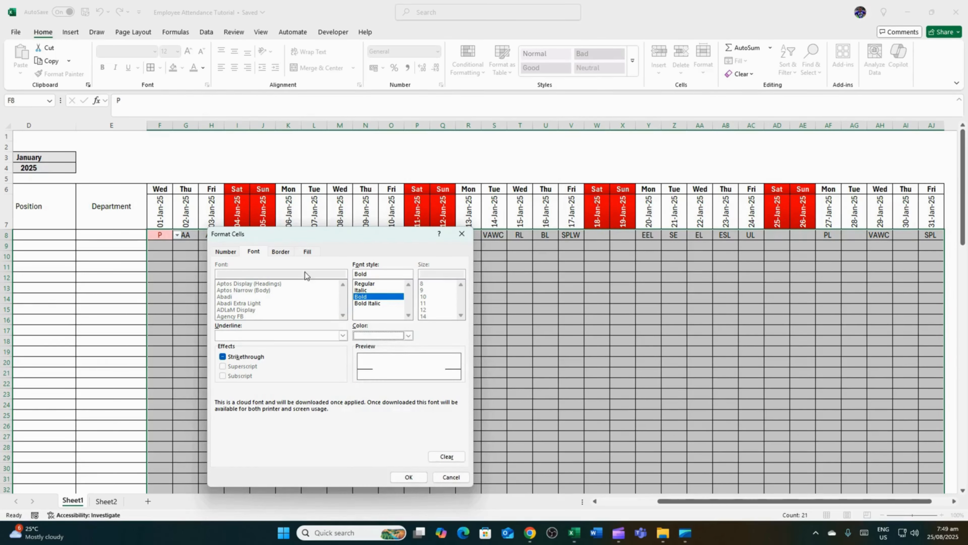
# Set the P rule's fill to a two-color gradient from medium green to dark green.
pyautogui.click(307, 253)
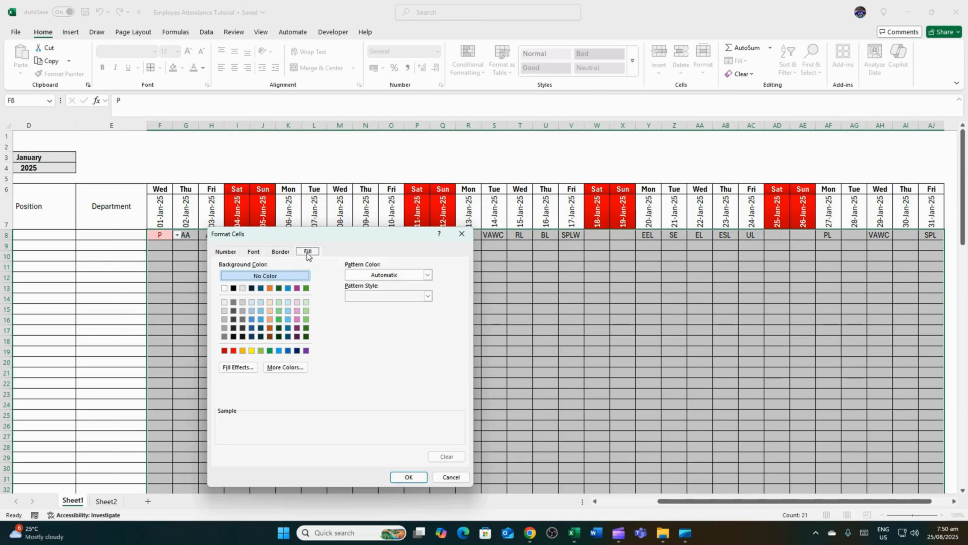
pyautogui.click(240, 368)
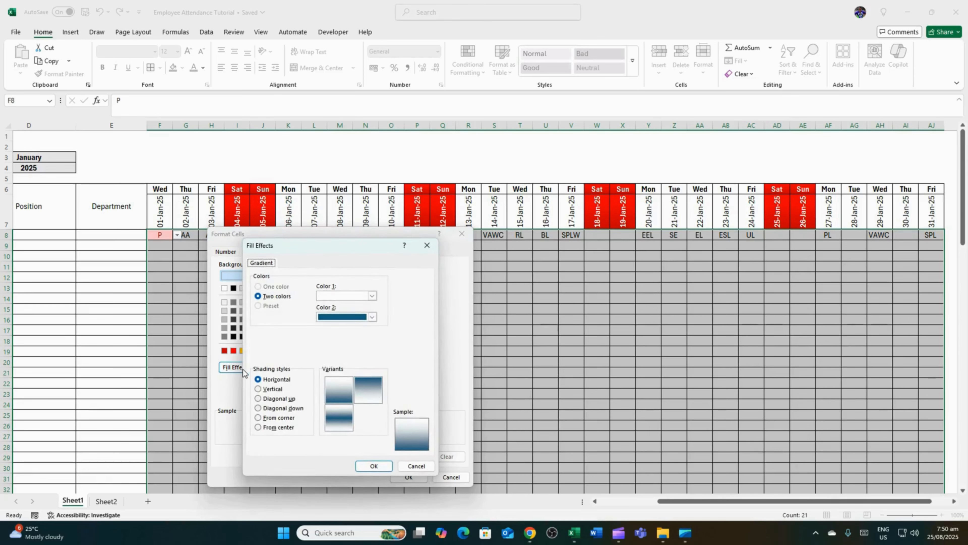
pyautogui.click(372, 295)
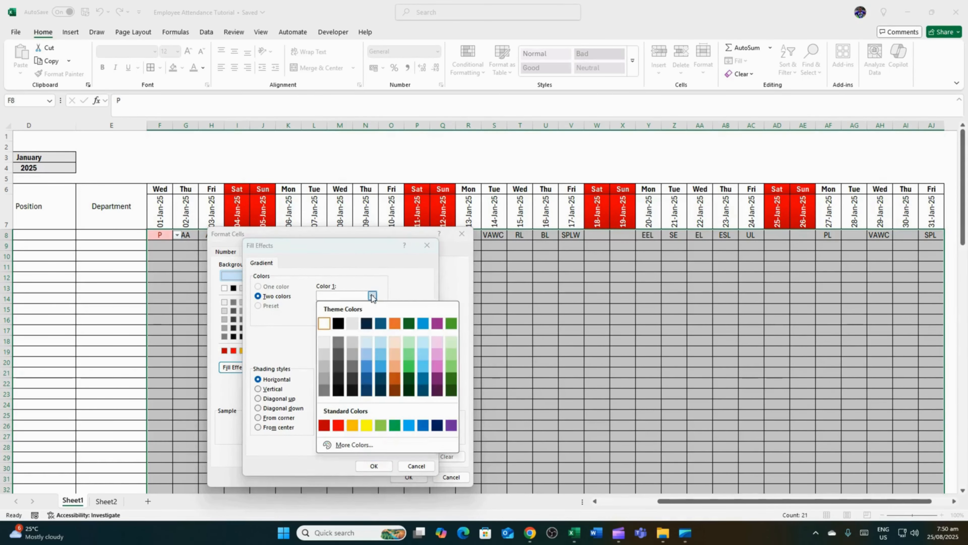
pyautogui.click(410, 367)
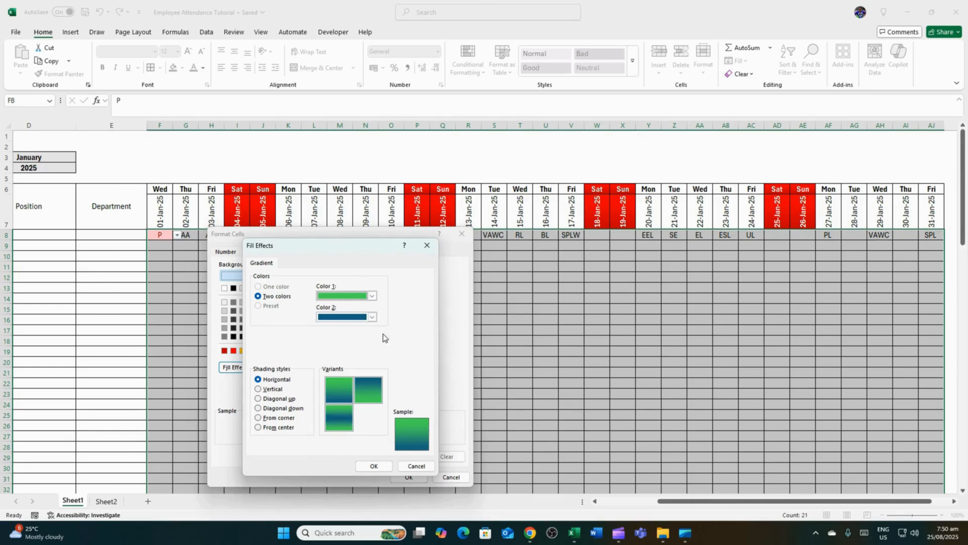
pyautogui.click(373, 317)
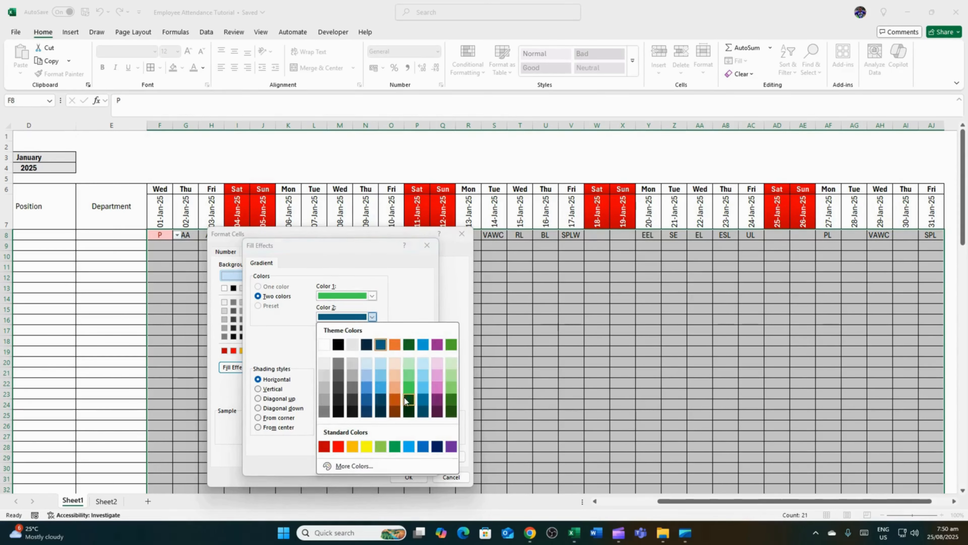
pyautogui.click(404, 398)
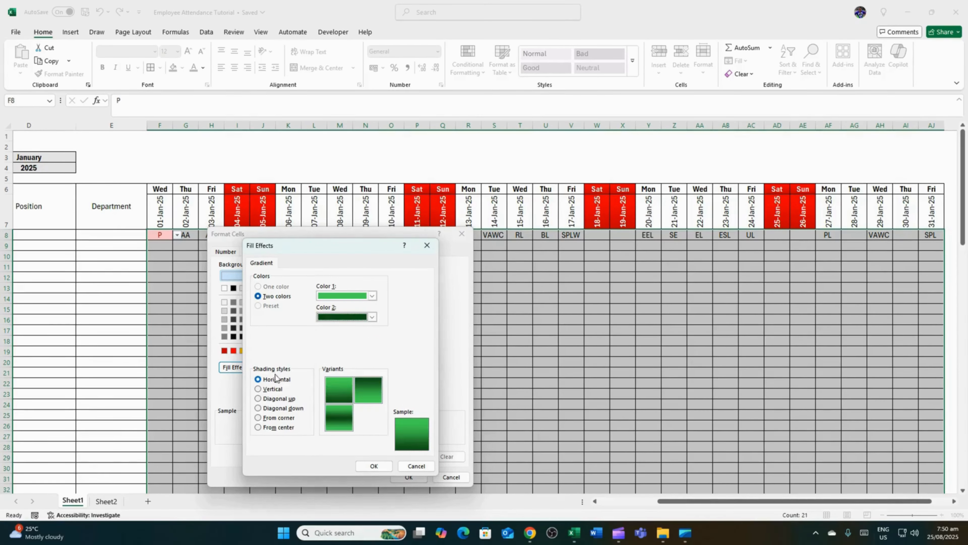
pyautogui.click(276, 399)
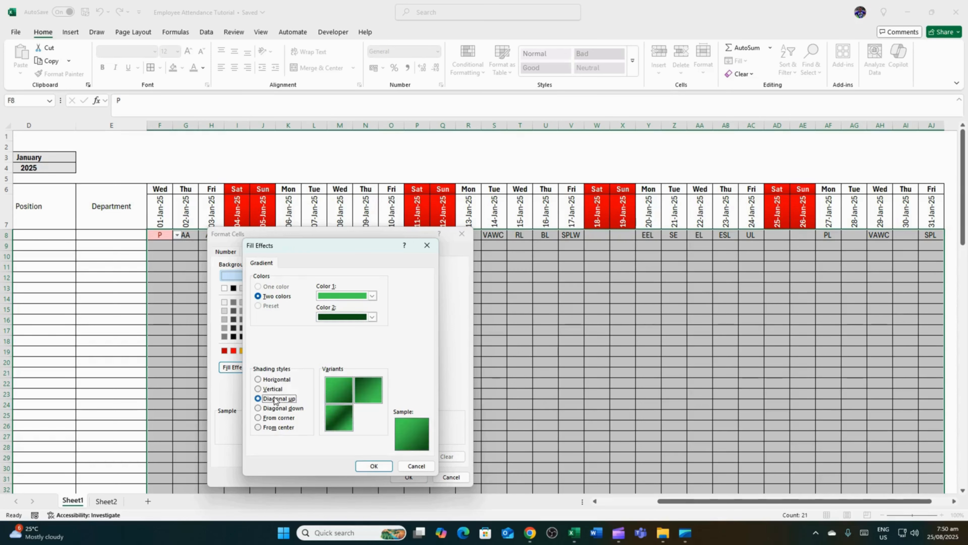
pyautogui.click(274, 390)
pyautogui.click(277, 408)
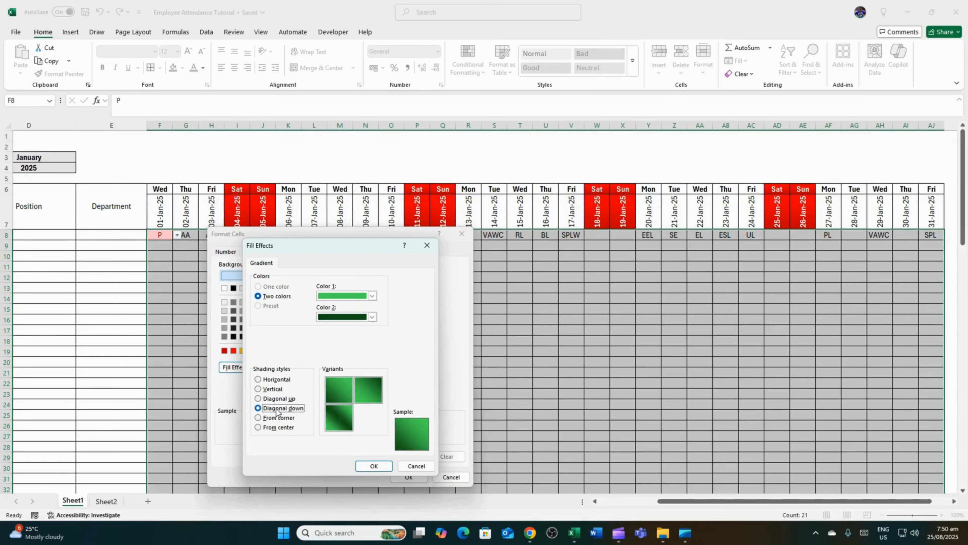
pyautogui.click(277, 380)
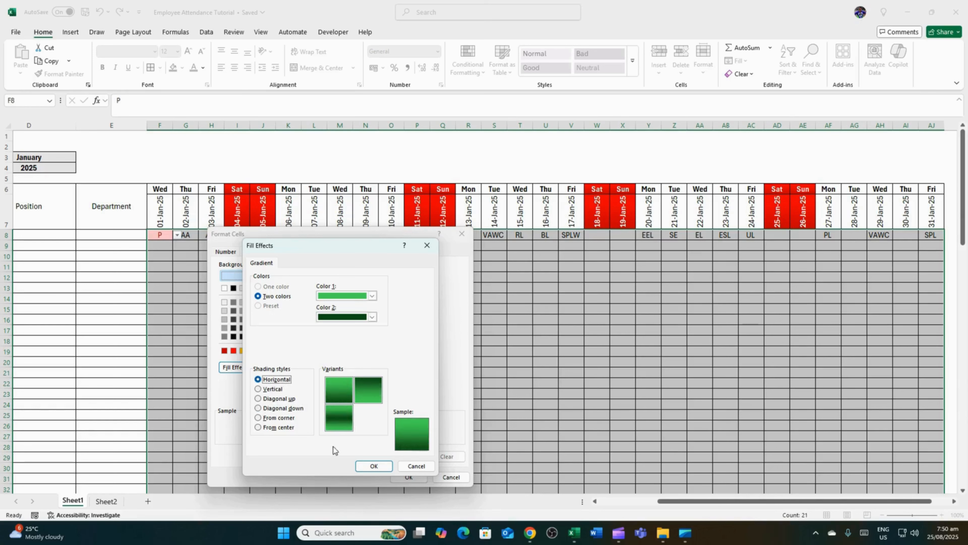
# Accept the horizontal green gradient and finish the Equal To rule for P.
pyautogui.click(373, 466)
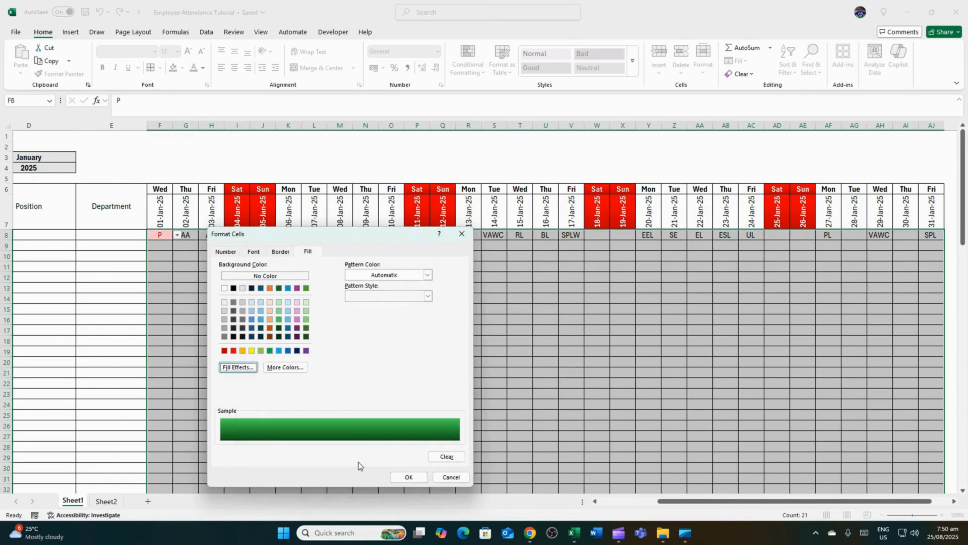
pyautogui.click(408, 477)
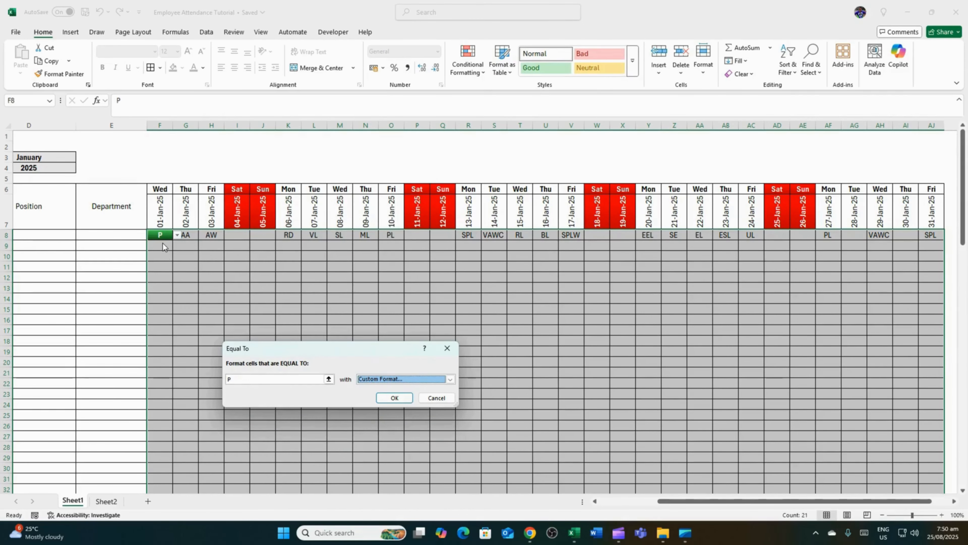
pyautogui.click(395, 398)
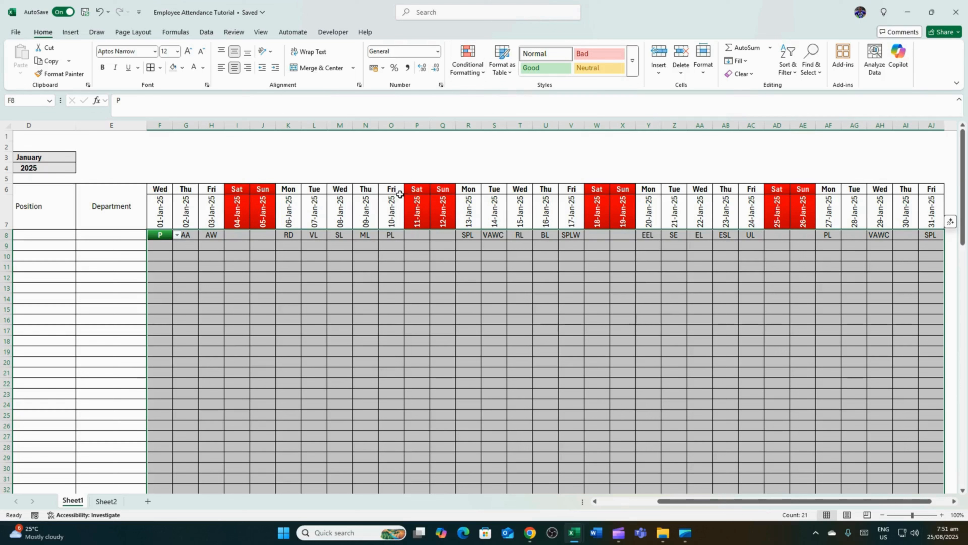
# Open the conditional formatting rules for the current selection and duplicate the P rule.
pyautogui.click(457, 72)
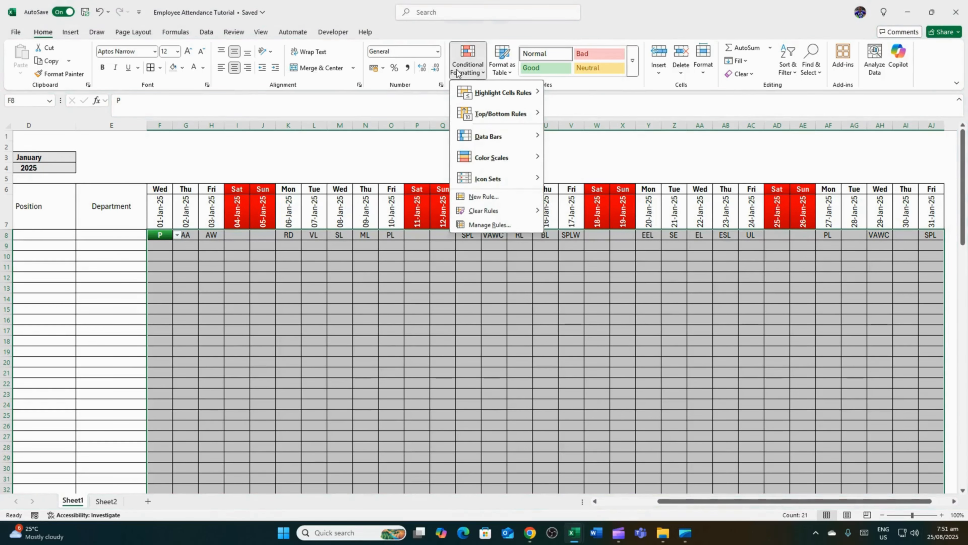
pyautogui.click(480, 225)
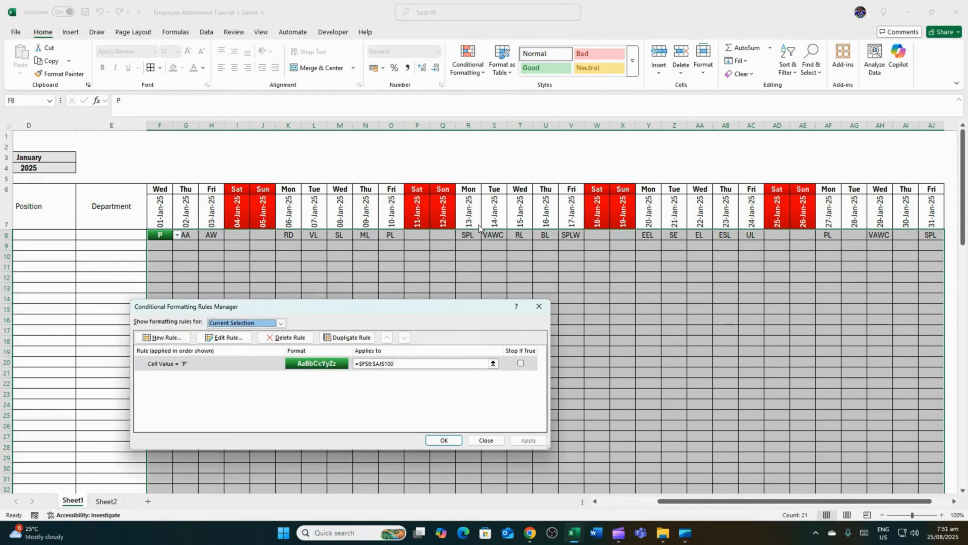
pyautogui.click(202, 365)
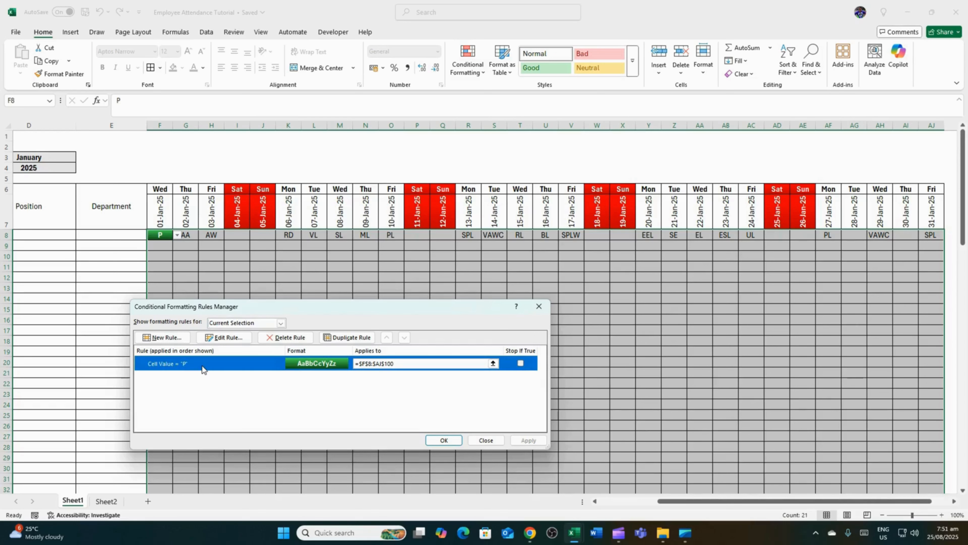
pyautogui.click(345, 337)
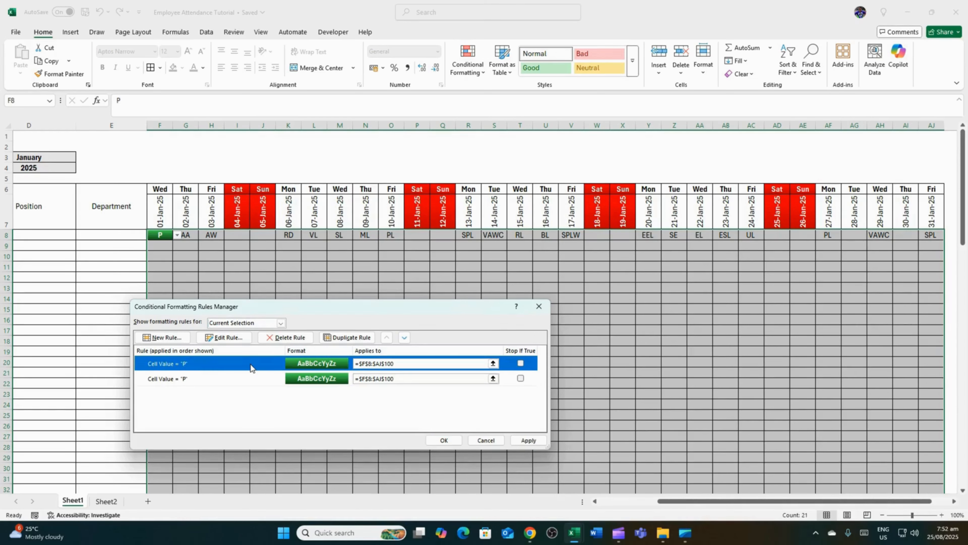
# Edit the lower of the two P rules so it formats cells equal to "AA".
pyautogui.click(235, 379)
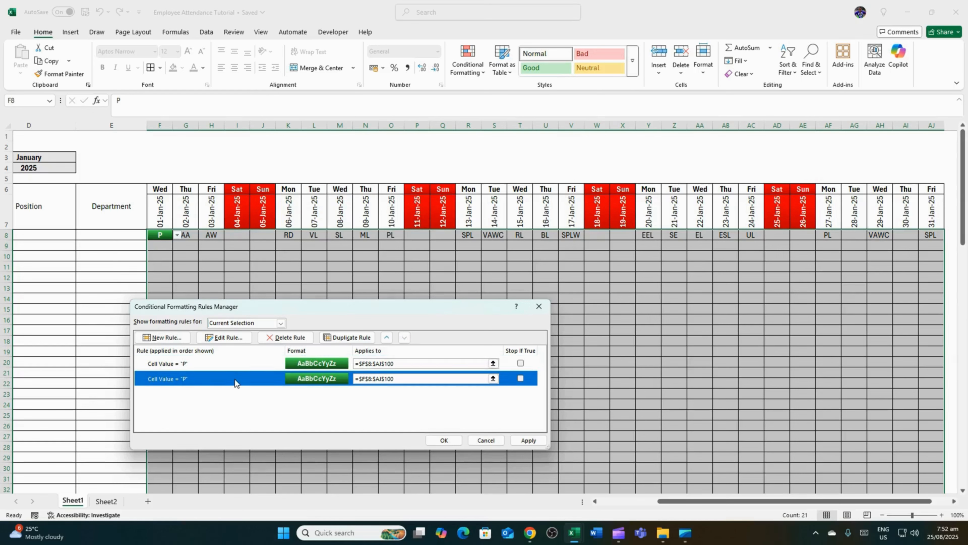
pyautogui.click(229, 337)
pyautogui.doubleClick(341, 412)
pyautogui.write('a')
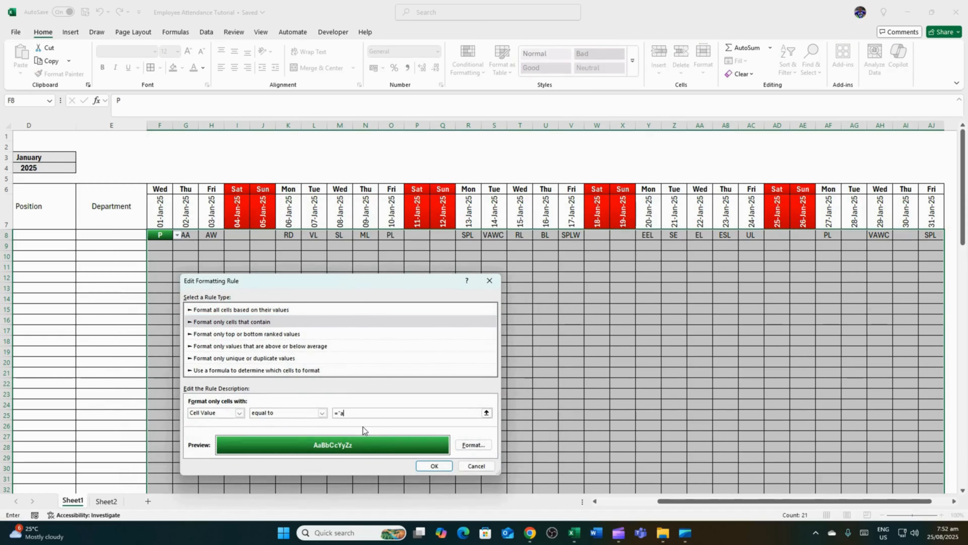
pyautogui.write('AA"')
# Change the AA rule's fill to a two-color horizontal gradient from red to dark red.
pyautogui.click(487, 445)
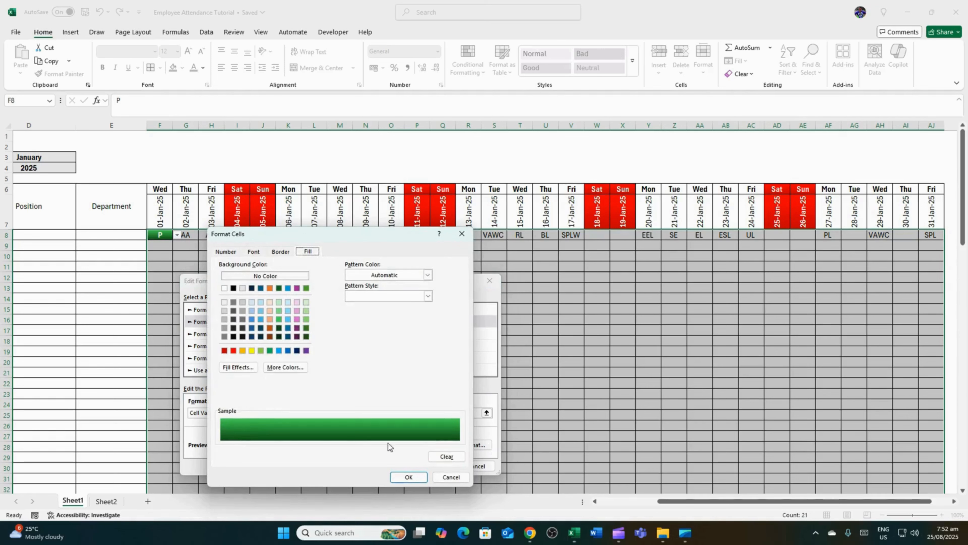
pyautogui.click(238, 367)
pyautogui.click(371, 296)
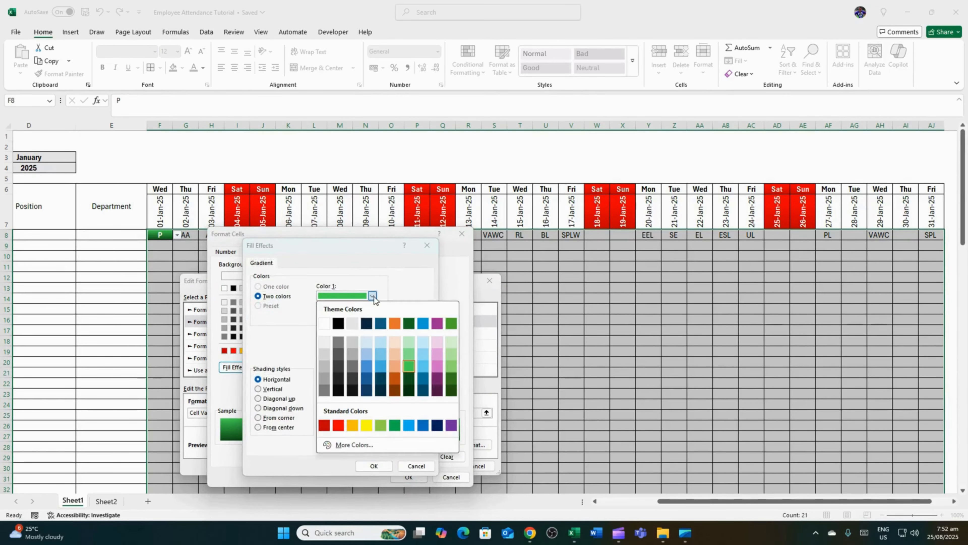
pyautogui.click(345, 422)
pyautogui.click(371, 317)
pyautogui.click(328, 444)
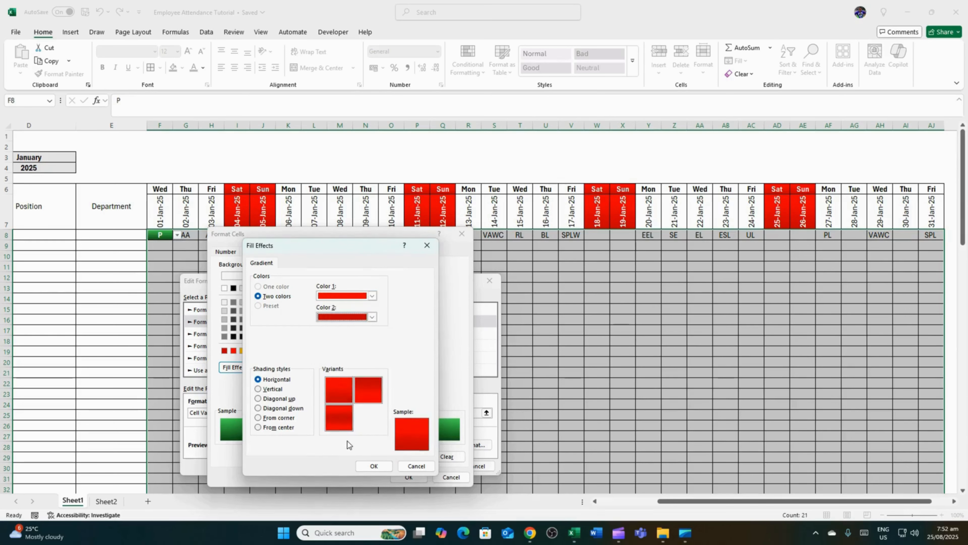
pyautogui.click(381, 467)
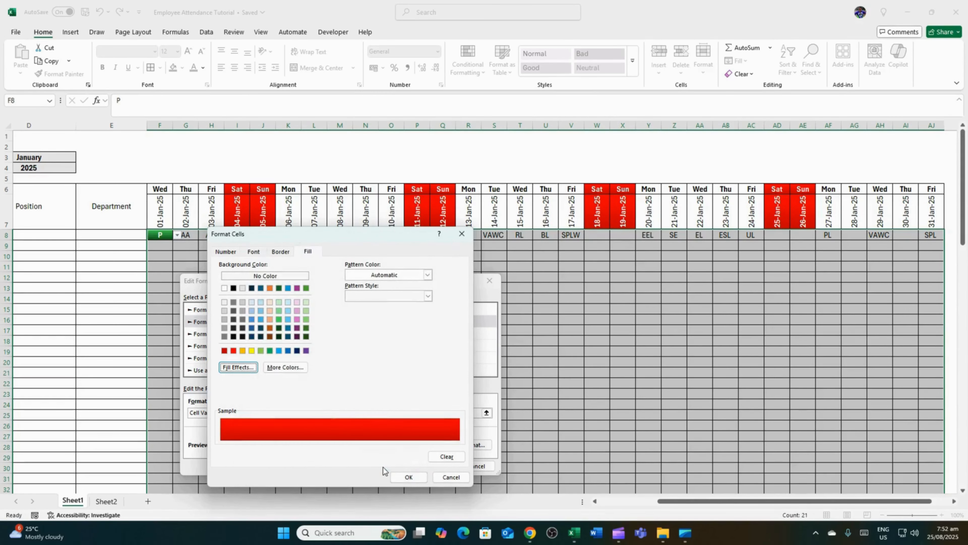
# Check the AA rule's font settings, keep them bold white, and apply the rule to the grid.
pyautogui.click(253, 252)
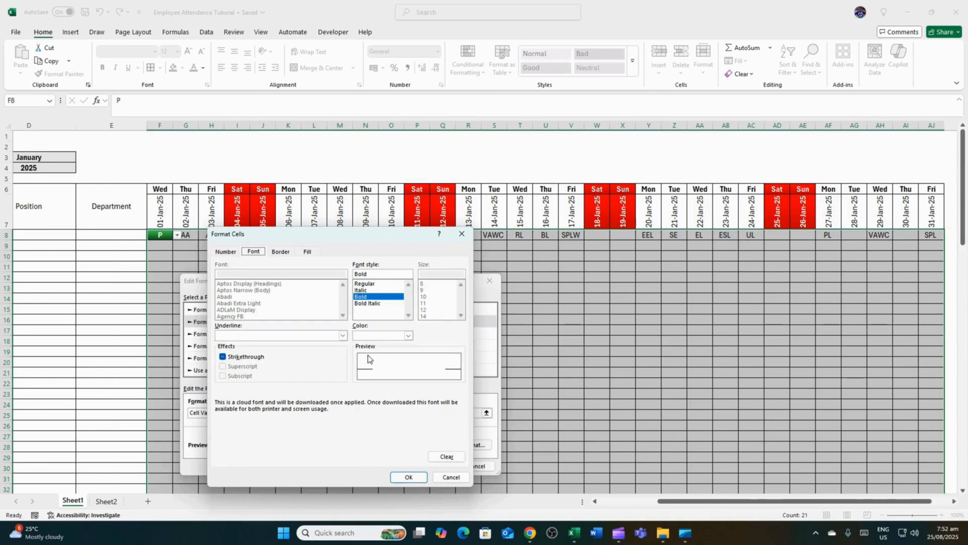
pyautogui.click(400, 477)
pyautogui.click(433, 466)
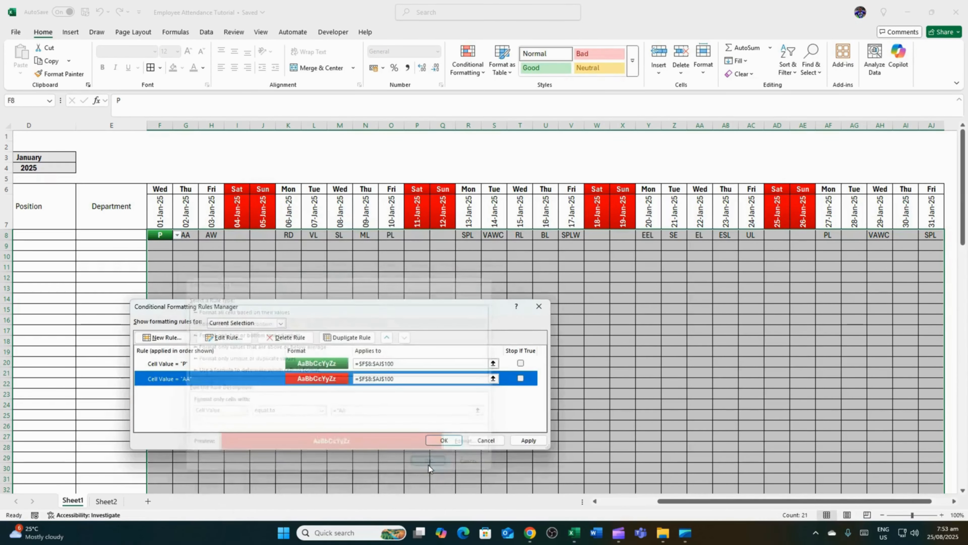
pyautogui.click(528, 441)
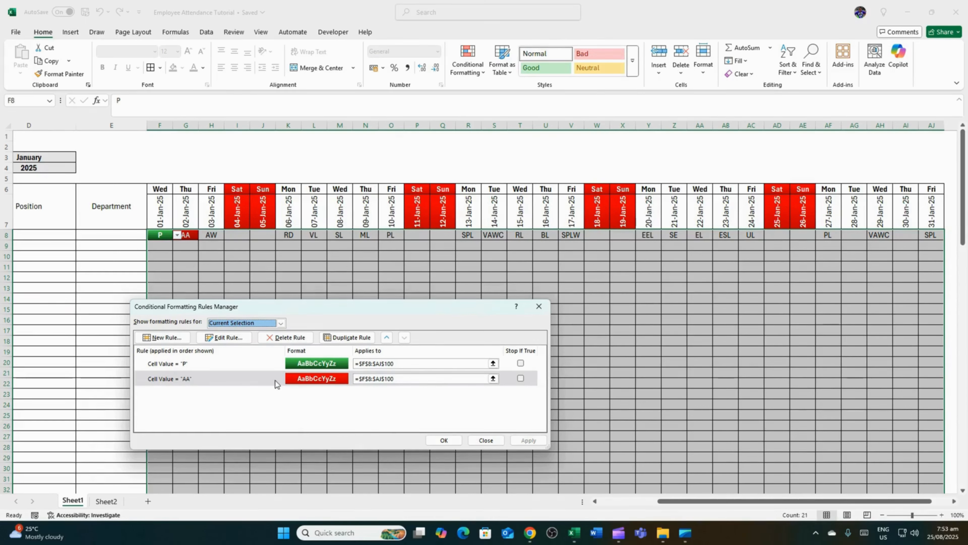
# Duplicate the AA rule, set the copy's compared value to "AW", and apply it to the grid.
pyautogui.click(259, 379)
pyautogui.click(332, 338)
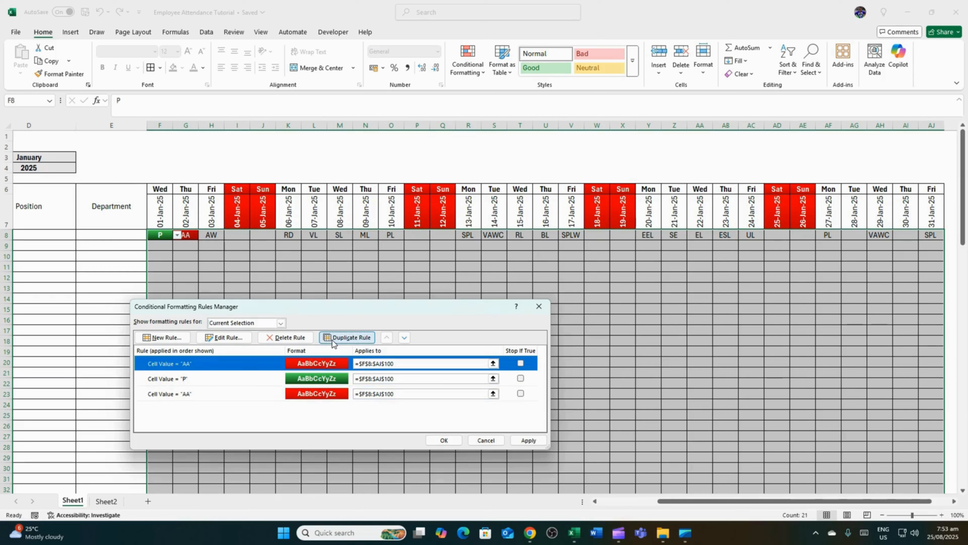
pyautogui.click(232, 339)
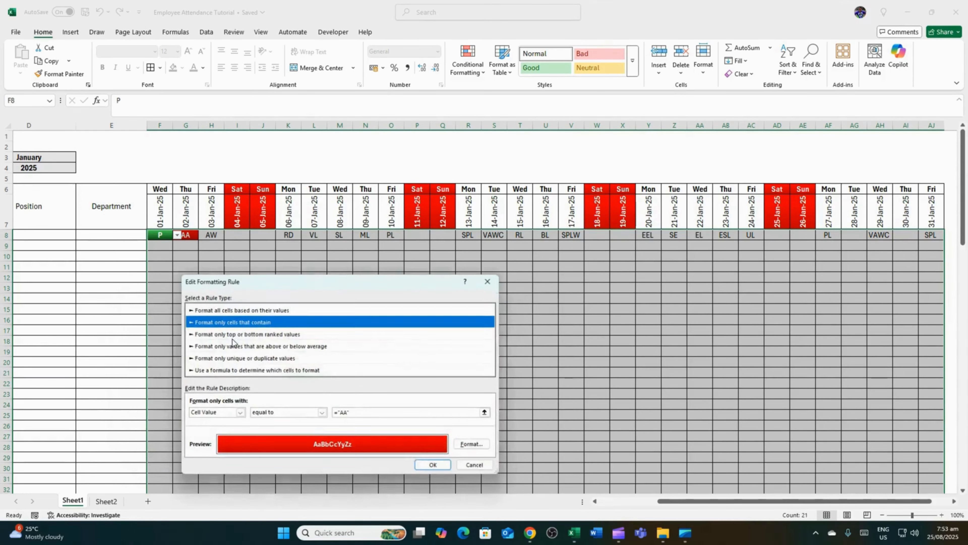
pyautogui.click(355, 415)
pyautogui.press('BackSpace')
pyautogui.press('BackSpace')
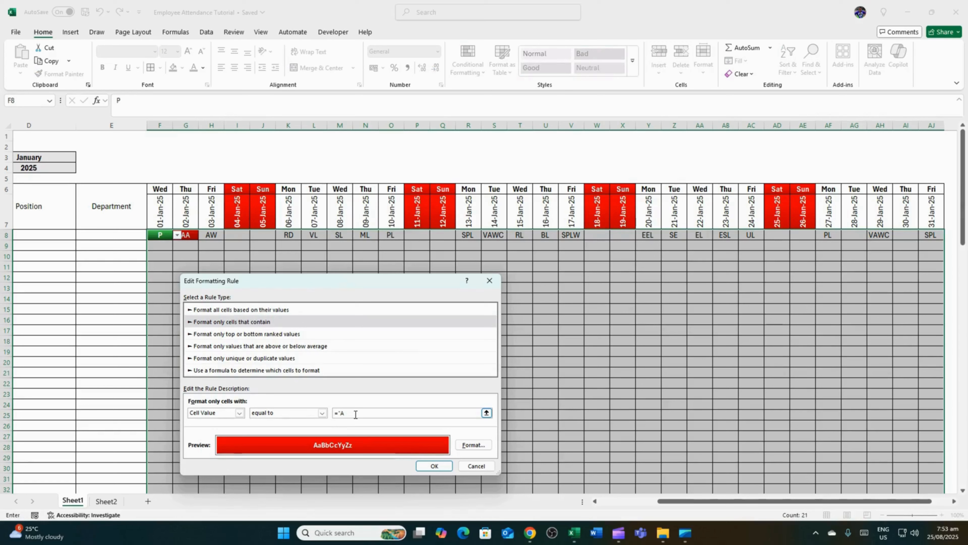
pyautogui.write('W')
pyautogui.click(434, 465)
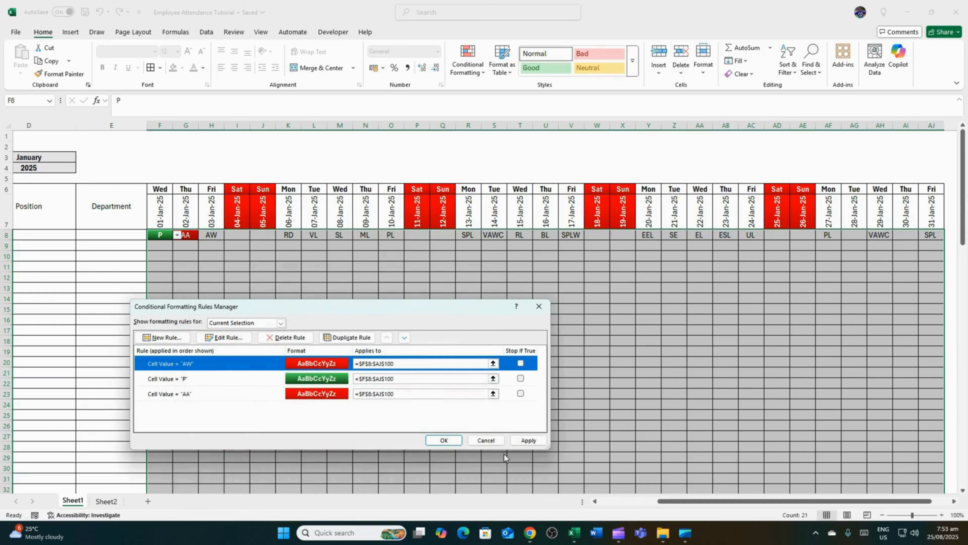
pyautogui.click(528, 441)
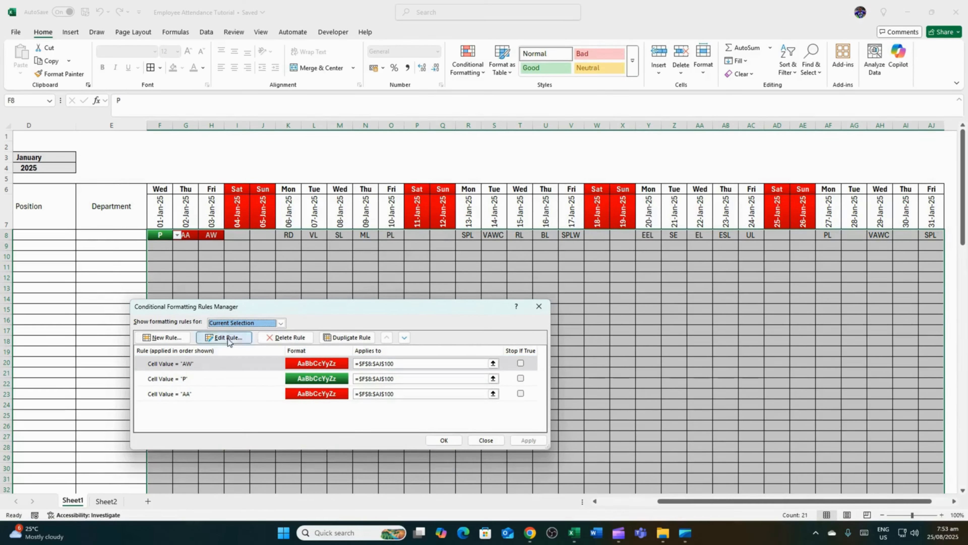
# Duplicate the AW rule and set the copy's compared value to "RD".
pyautogui.click(211, 365)
pyautogui.click(347, 337)
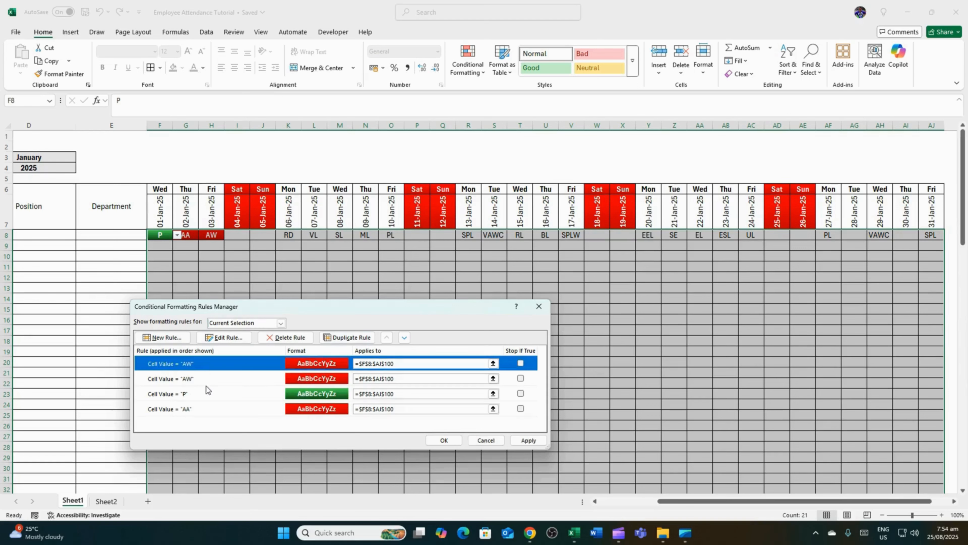
pyautogui.click(221, 338)
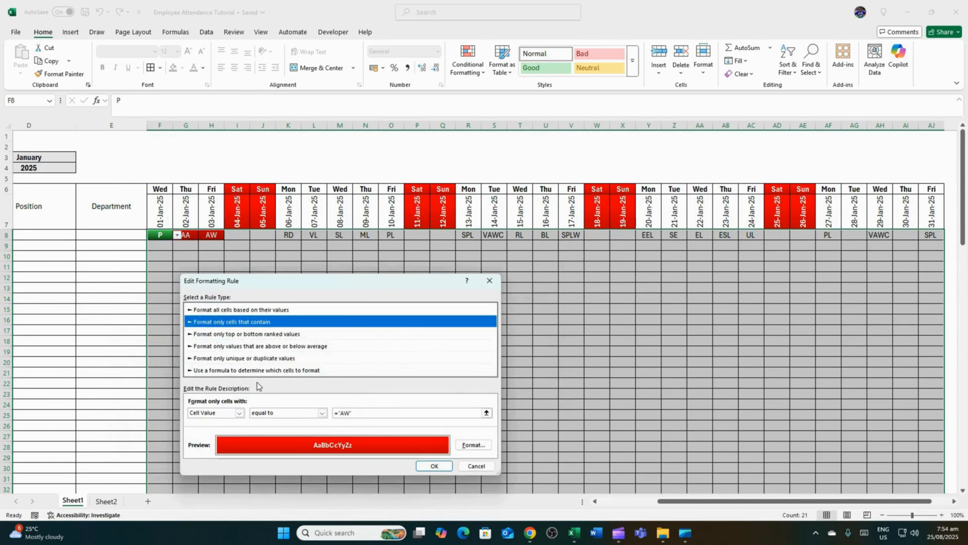
pyautogui.doubleClick(349, 413)
pyautogui.write('RD')
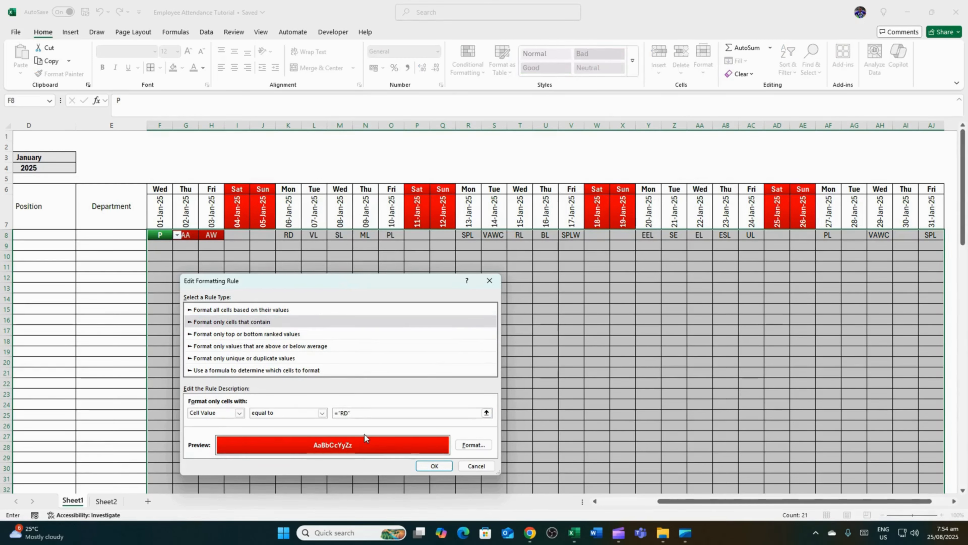
# Change the RD rule's fill to a two-color horizontal gradient from dark orange to a darker orange-brown.
pyautogui.click(474, 444)
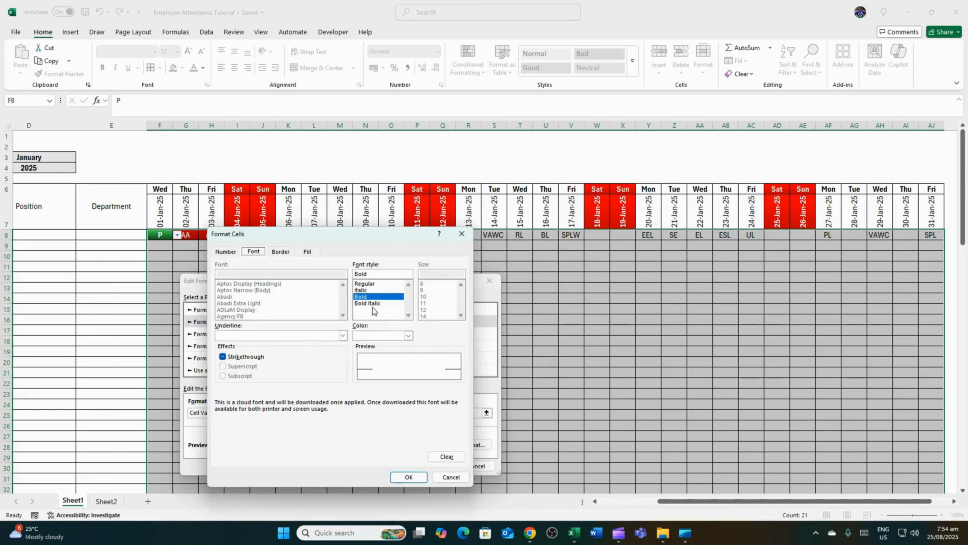
pyautogui.click(302, 252)
pyautogui.click(237, 366)
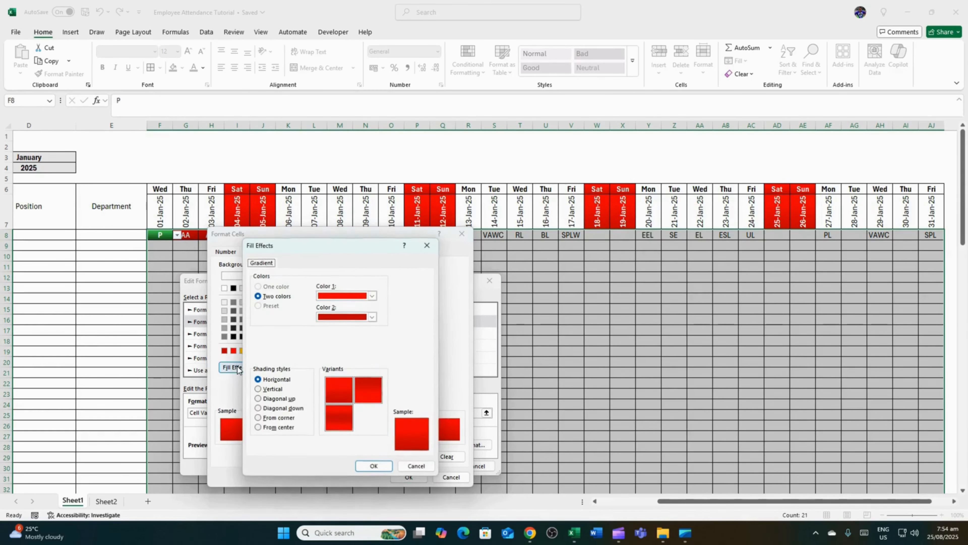
pyautogui.click(372, 296)
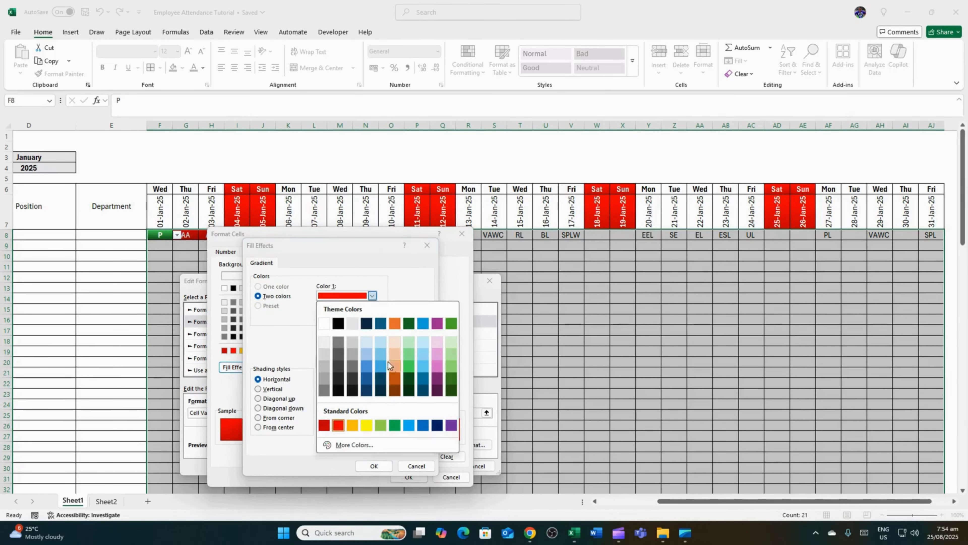
pyautogui.click(388, 362)
pyautogui.click(372, 317)
pyautogui.click(392, 411)
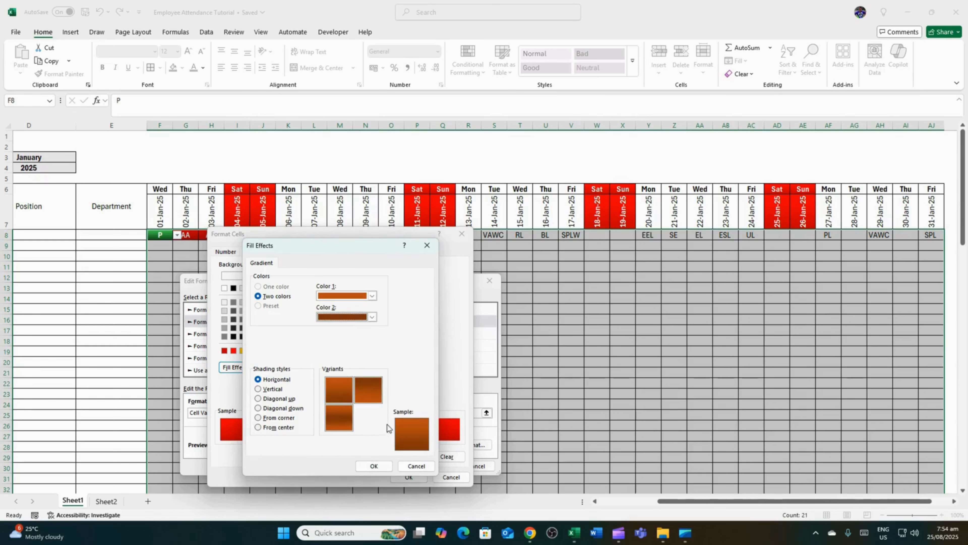
pyautogui.click(372, 466)
pyautogui.click(408, 477)
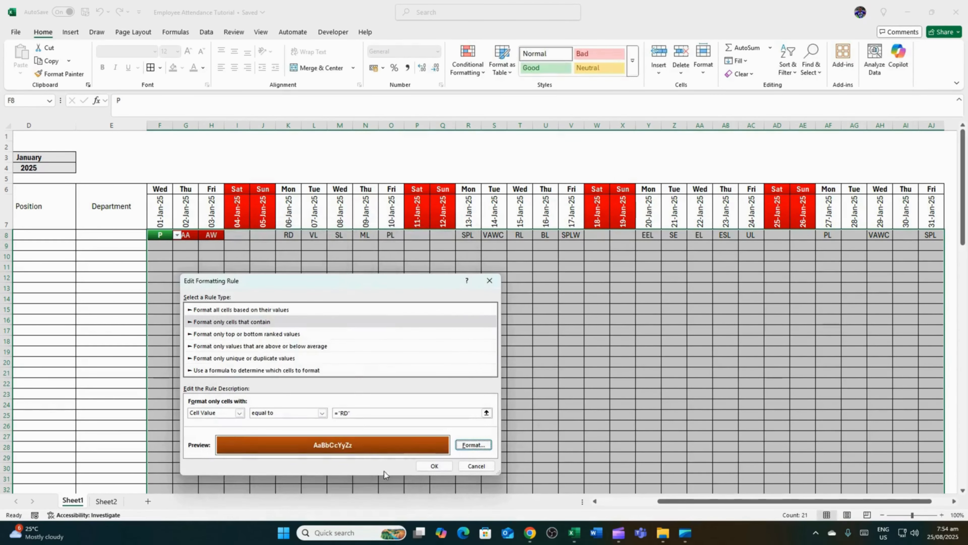
# Accept the edited RD rule, apply it to the attendance grid and close the rules manager.
pyautogui.click(419, 464)
pyautogui.click(534, 442)
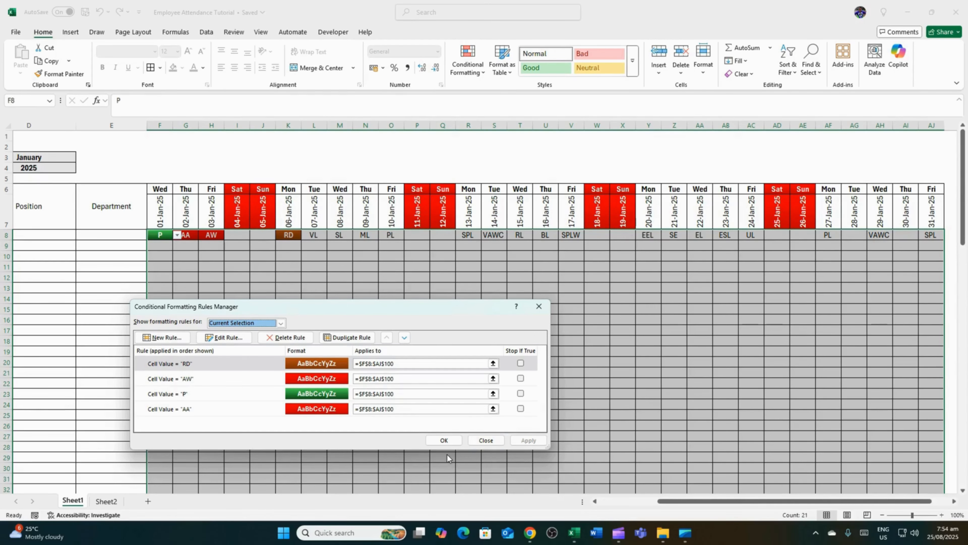
pyautogui.click(442, 441)
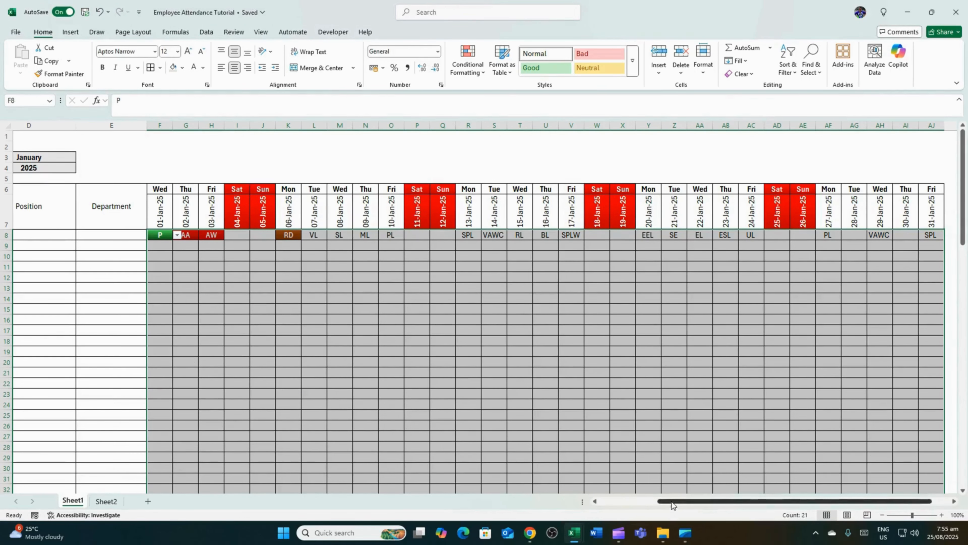
# Create a formula-based conditional formatting rule for the grid using =COUNTIF(Sheet2!$E$4:$E$17,F8) followed by a greater-than comparison.
pyautogui.moveTo(672, 501); pyautogui.dragTo(649, 504)
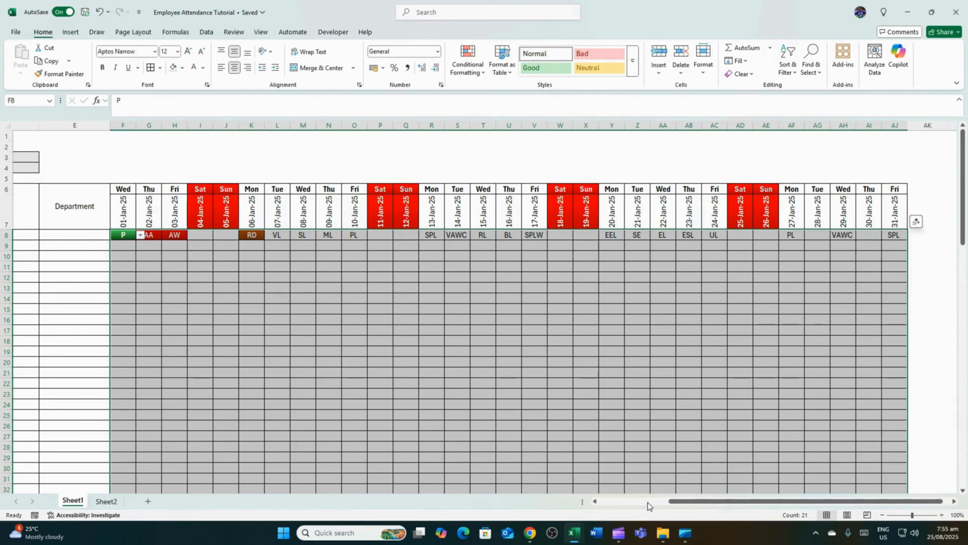
pyautogui.click(467, 69)
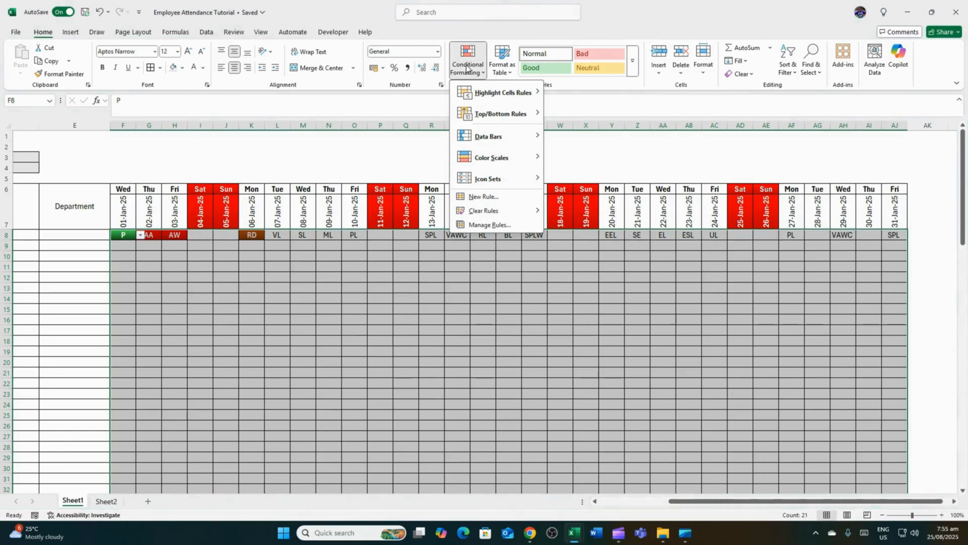
pyautogui.click(477, 197)
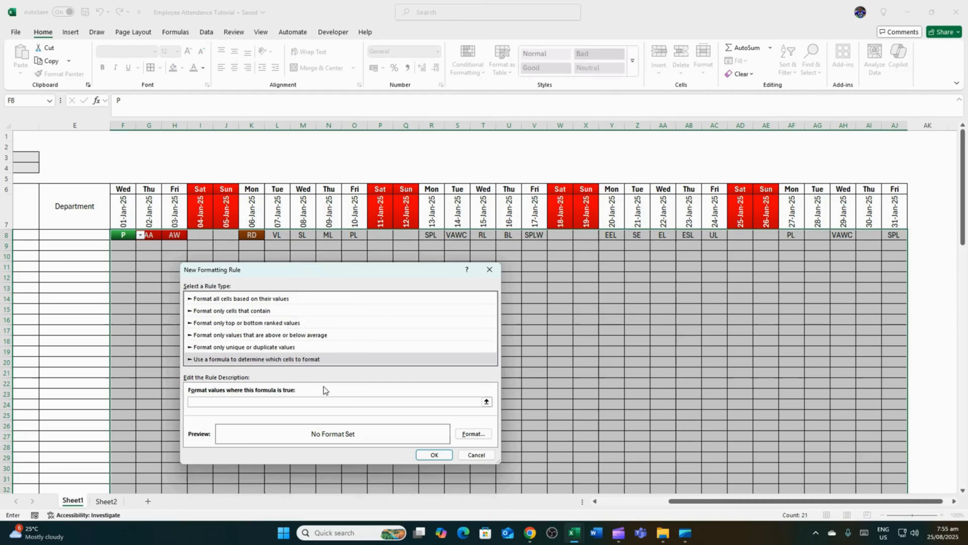
pyautogui.write('=COUNTIF(')
pyautogui.click(109, 503)
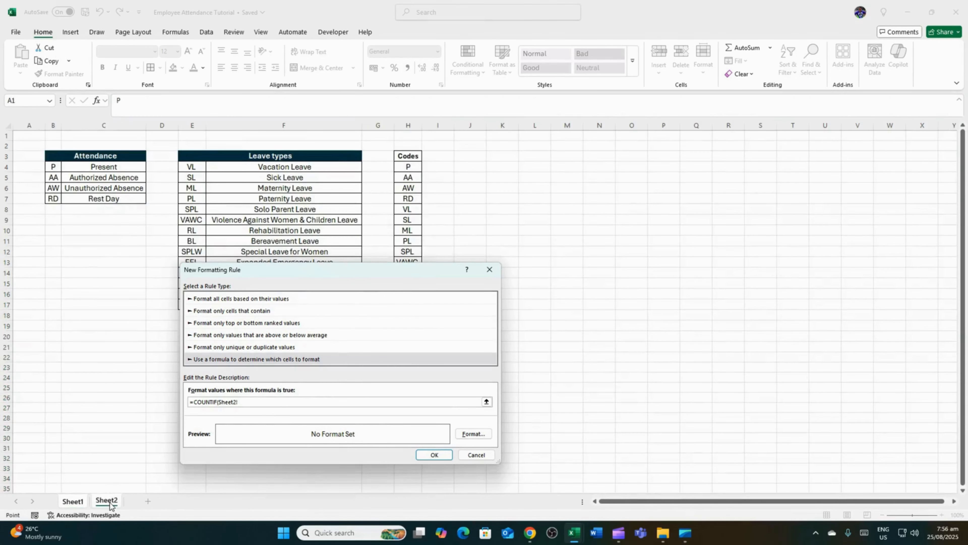
pyautogui.moveTo(300, 275); pyautogui.dragTo(364, 297)
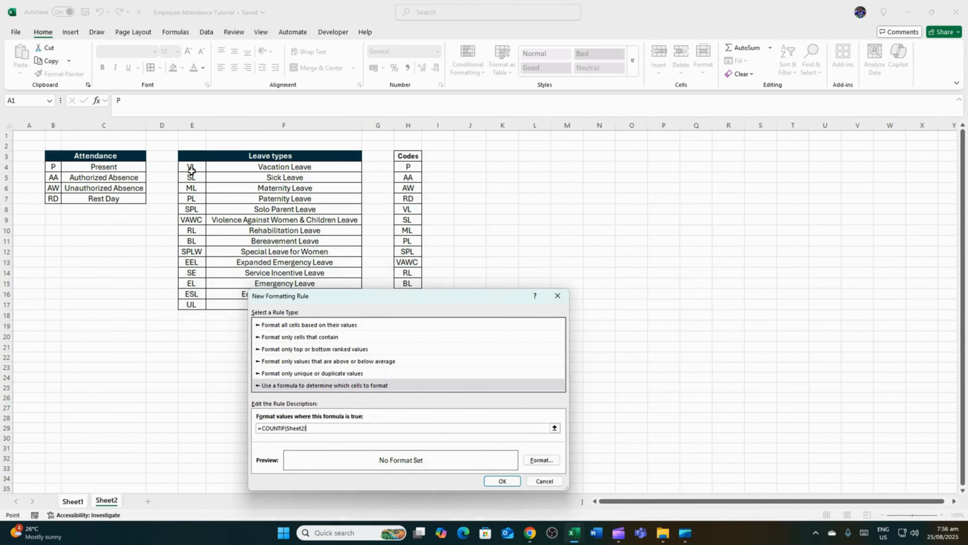
pyautogui.moveTo(191, 167); pyautogui.dragTo(193, 302)
pyautogui.write(',F8)')
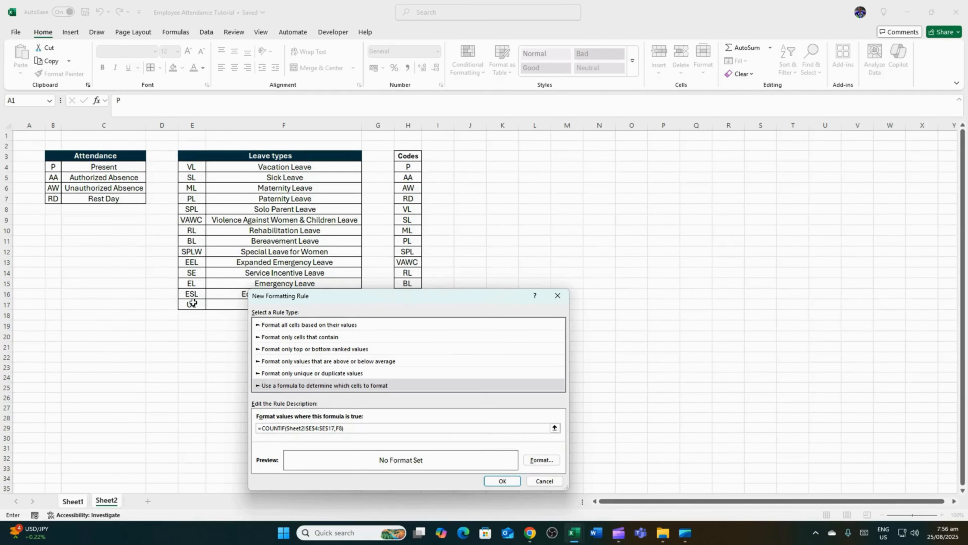
pyautogui.write('>')
# Give the leave-code rule a two-color horizontal gradient fill from medium blue to dark blue.
pyautogui.click(549, 461)
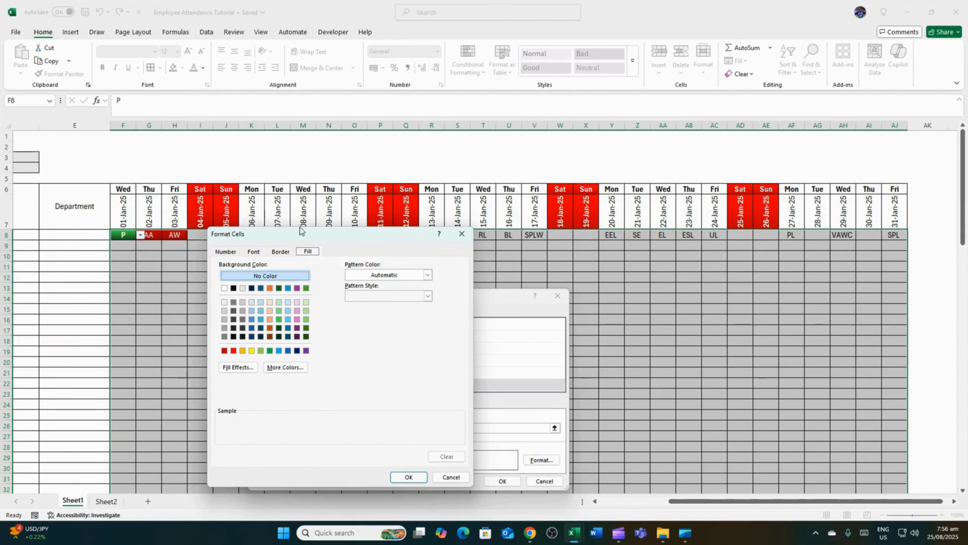
pyautogui.moveTo(313, 235); pyautogui.dragTo(292, 256)
pyautogui.click(218, 391)
pyautogui.click(372, 296)
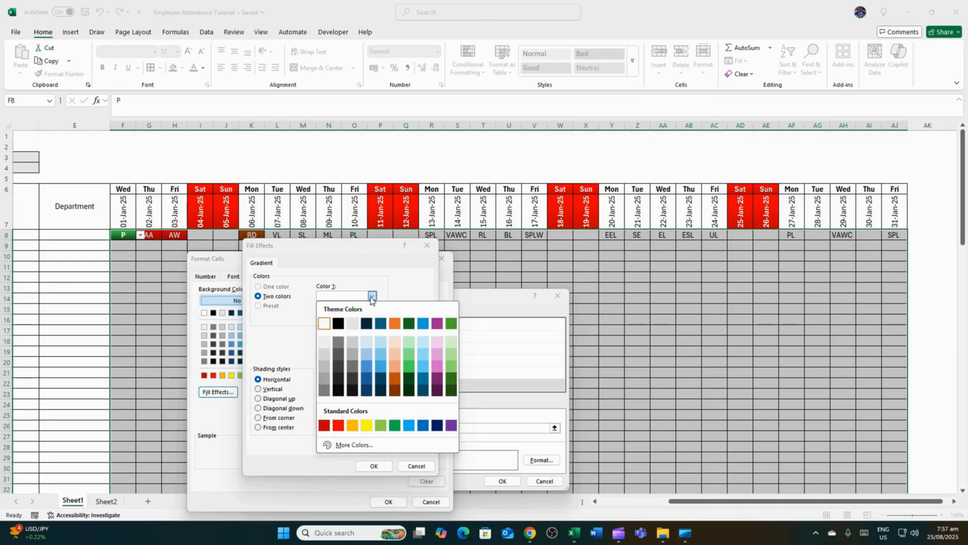
pyautogui.click(366, 366)
pyautogui.click(372, 317)
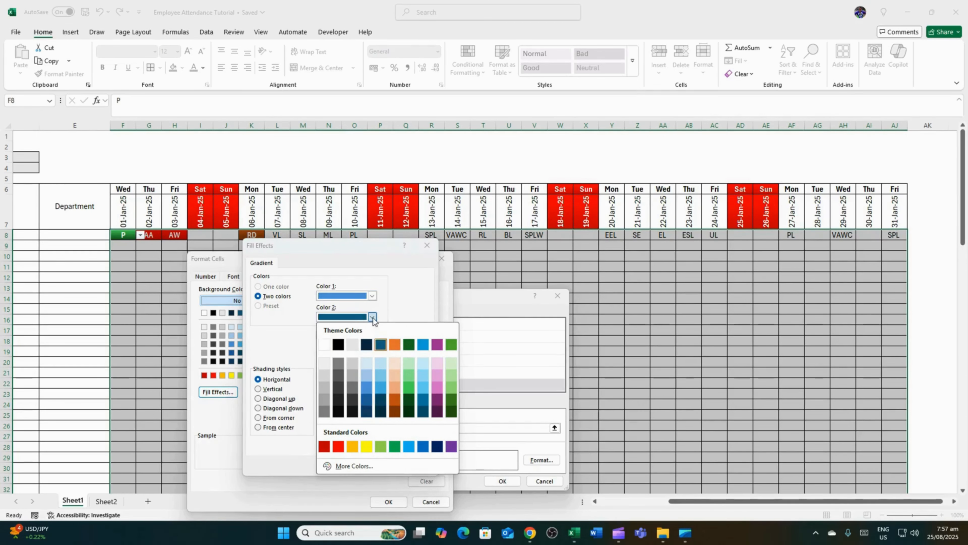
pyautogui.click(365, 400)
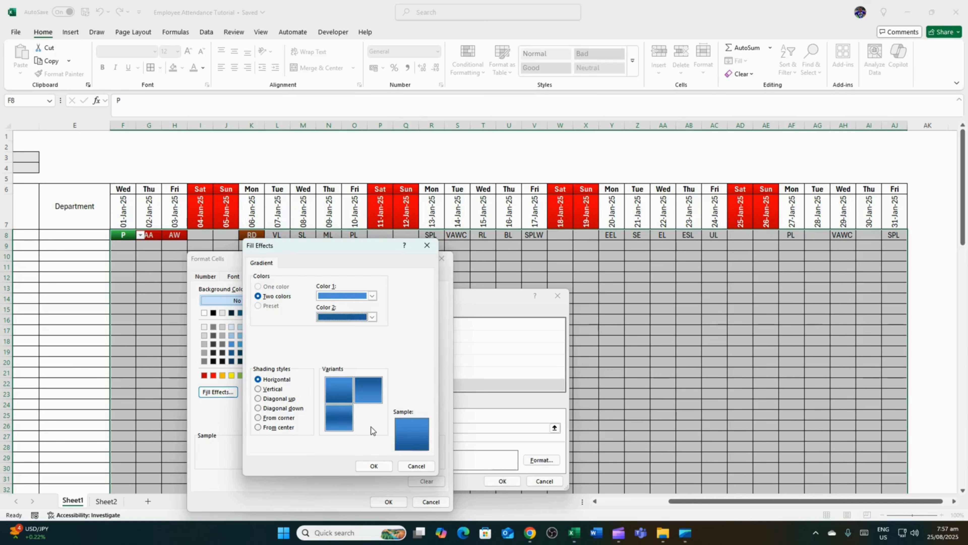
pyautogui.click(373, 465)
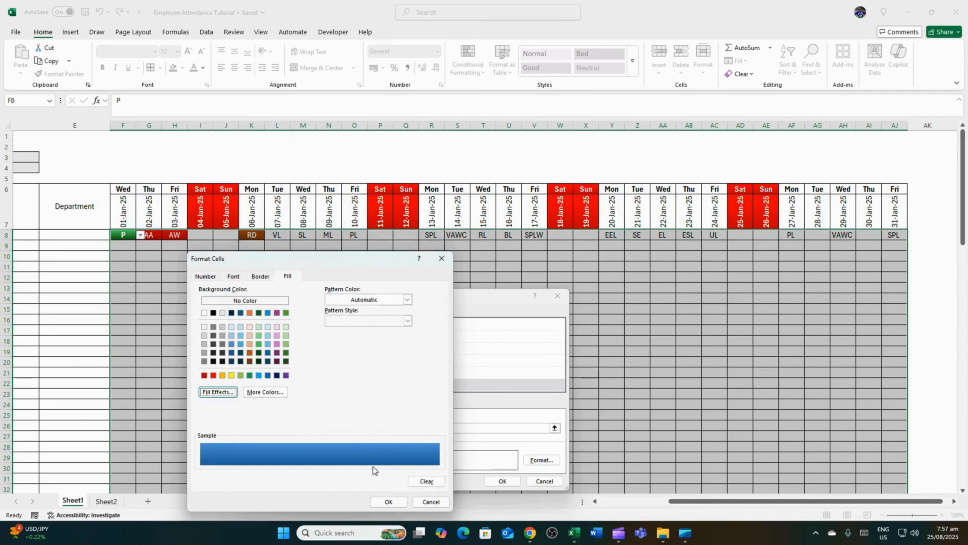
# Set the leave-code rule's font to bold white and apply the new rule to the grid.
pyautogui.click(234, 276)
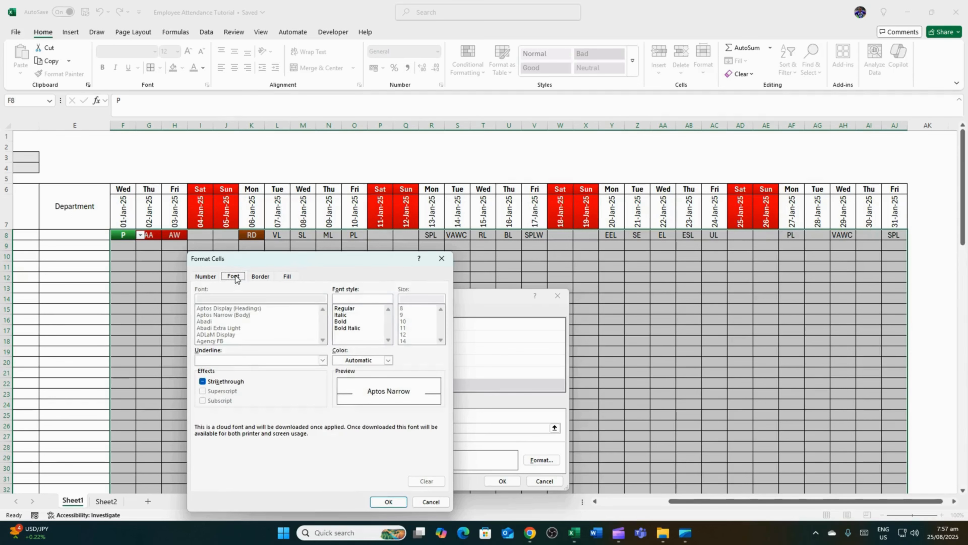
pyautogui.click(346, 322)
pyautogui.click(388, 360)
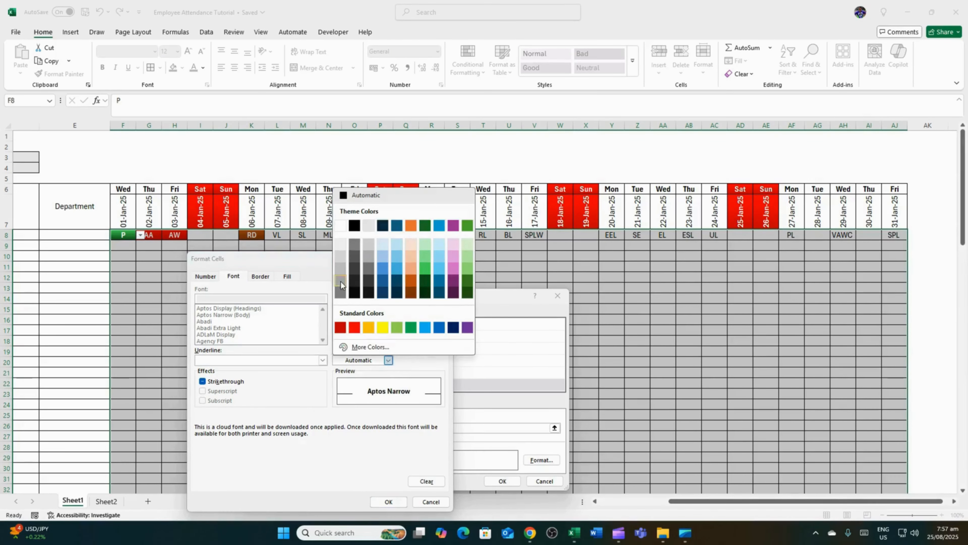
pyautogui.click(341, 226)
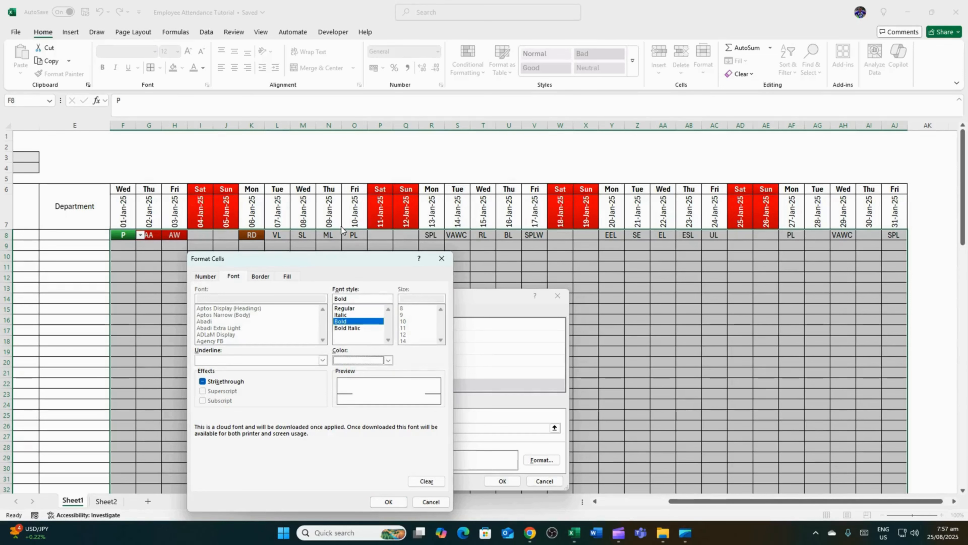
pyautogui.click(389, 502)
pyautogui.click(496, 482)
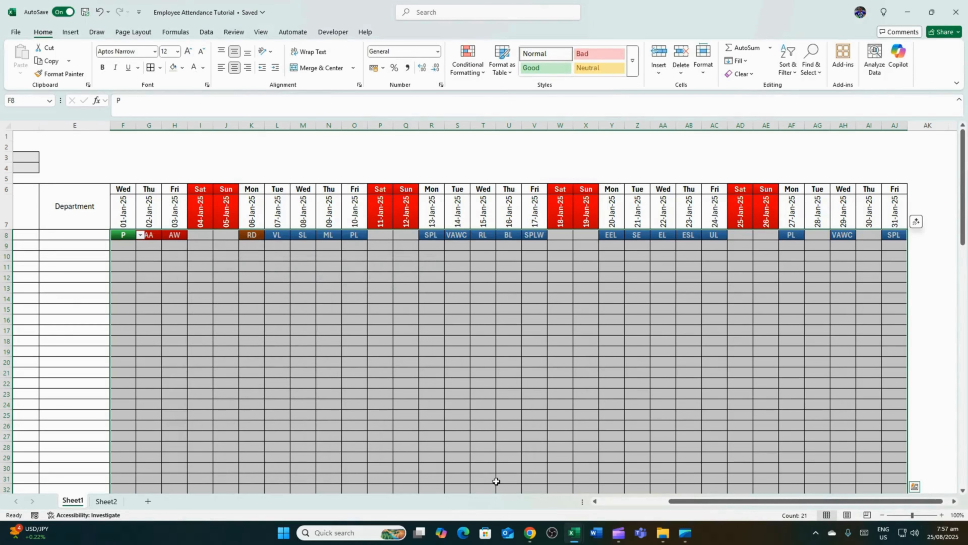
# Test the formatting in row 11 by choosing code P in F11 and RD in G11.
pyautogui.click(344, 308)
pyautogui.click(140, 264)
pyautogui.click(133, 267)
pyautogui.click(141, 267)
pyautogui.click(116, 277)
pyautogui.click(149, 266)
pyautogui.click(167, 266)
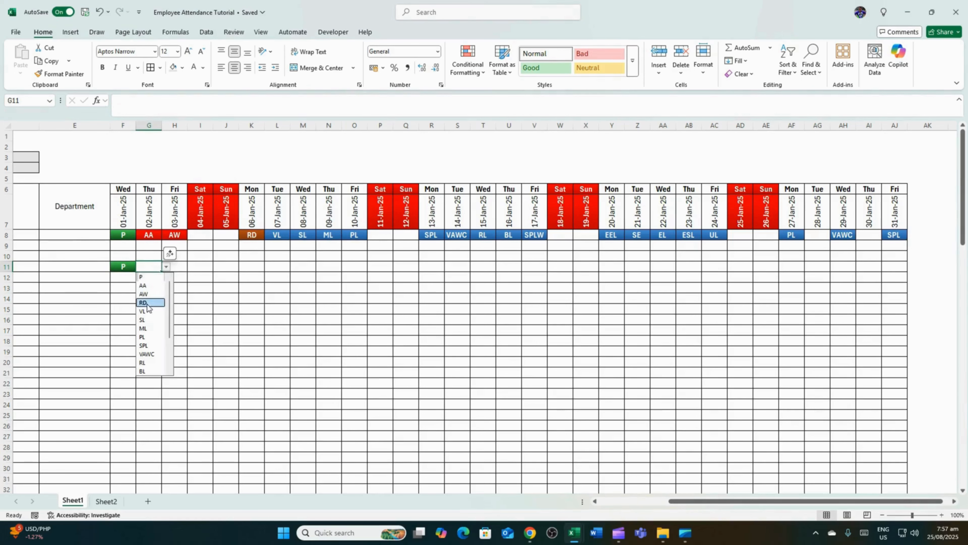
pyautogui.click(147, 303)
# Choose code AA in H11 and SPL in I11 and J11 to test more formatting rules.
pyautogui.click(175, 266)
pyautogui.click(192, 266)
pyautogui.click(170, 285)
pyautogui.click(209, 268)
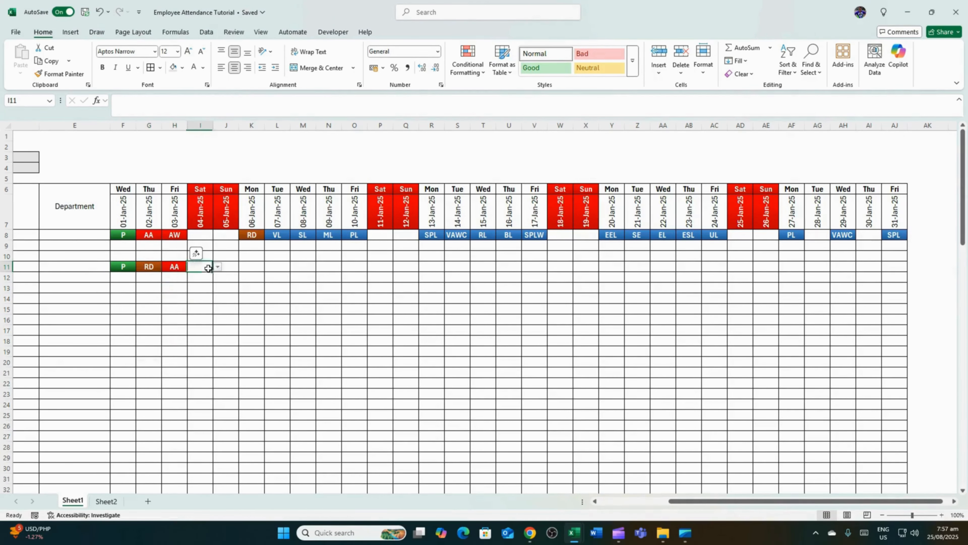
pyautogui.click(218, 266)
pyautogui.click(198, 345)
pyautogui.click(441, 329)
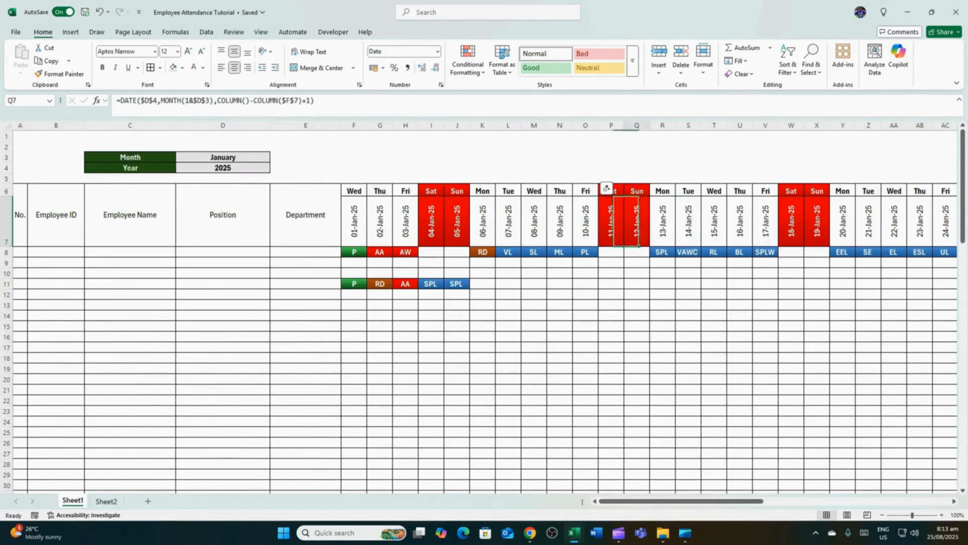
# Examine row 7's headers across the January dates and the Attendance and Leaves summary columns.
pyautogui.press('Right')
pyautogui.press('Right')
pyautogui.press('Right')
pyautogui.press('Right')
pyautogui.press('Right')
pyautogui.press('Right')
pyautogui.press('Right')
pyautogui.press('Right')
pyautogui.press('Right')
pyautogui.press('Right')
pyautogui.press('Right')
pyautogui.press('Right')
pyautogui.press('Right')
pyautogui.press('Right')
pyautogui.press('Right')
pyautogui.press('Right')
pyautogui.press('Right')
pyautogui.press('Right')
pyautogui.press('Right')
pyautogui.press('Right')
pyautogui.press('Right')
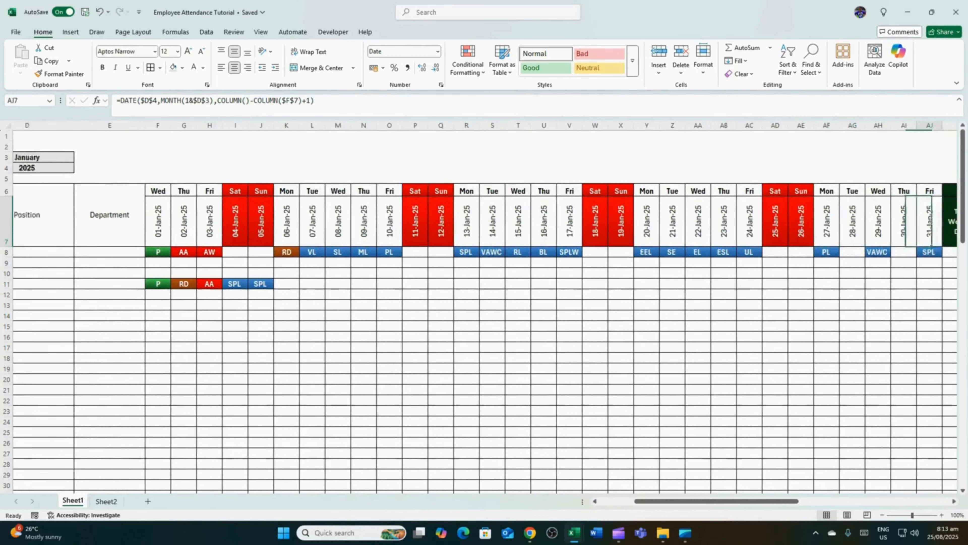
pyautogui.press('Right')
pyautogui.press('Right')
pyautogui.press('Right')
pyautogui.press('Right')
pyautogui.press('Right')
pyautogui.press('Right')
pyautogui.press('Right')
pyautogui.press('Right')
pyautogui.press('Right')
pyautogui.press('Right')
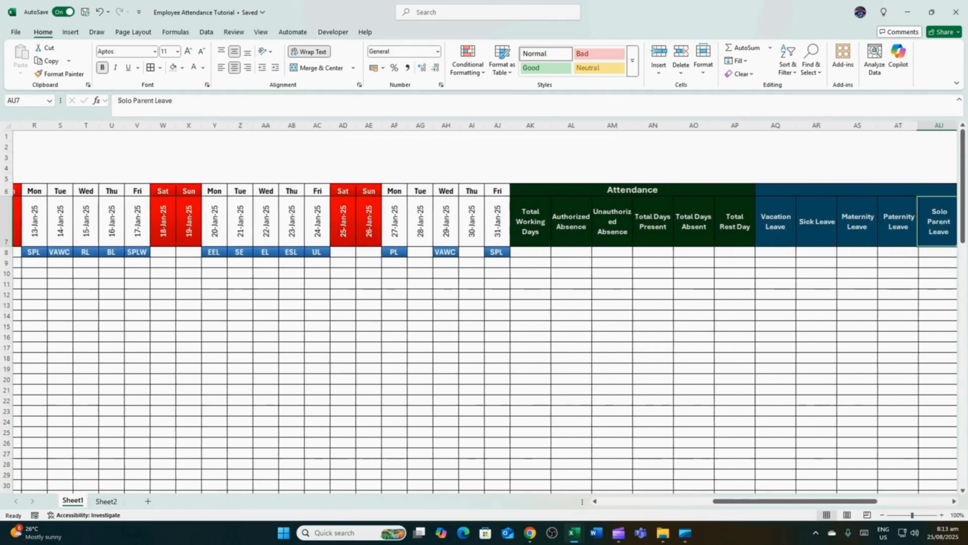
pyautogui.press('Right')
pyautogui.press('Right')
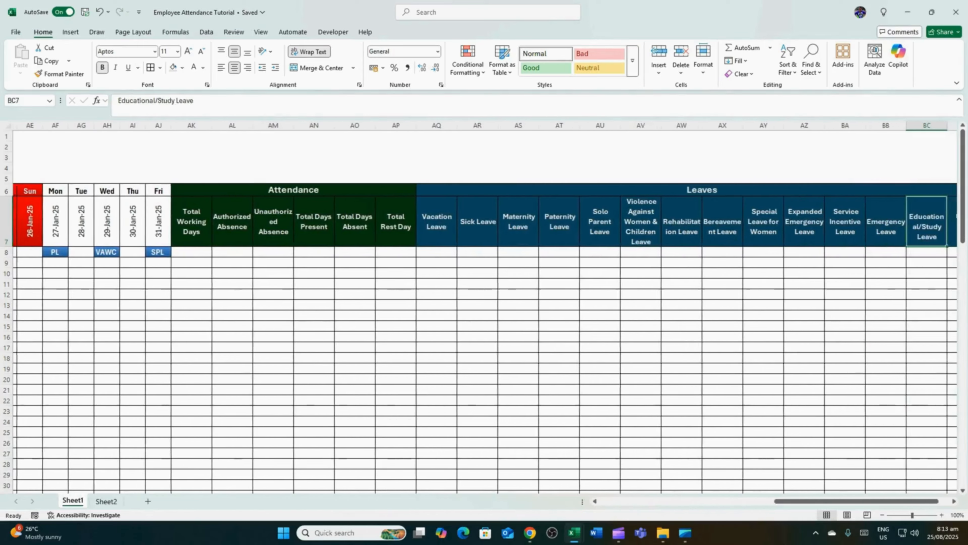
pyautogui.press('Left')
# Enter a COUNTA formula in AK8 under Total Working Days that counts the filled cells from F8 to AJ8.
pyautogui.click(137, 252)
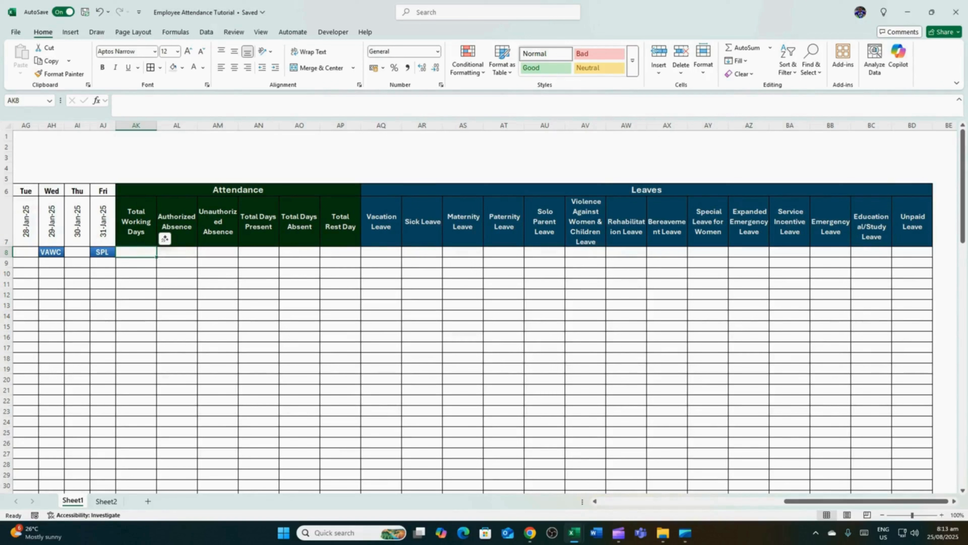
pyautogui.write('=COUNTA')
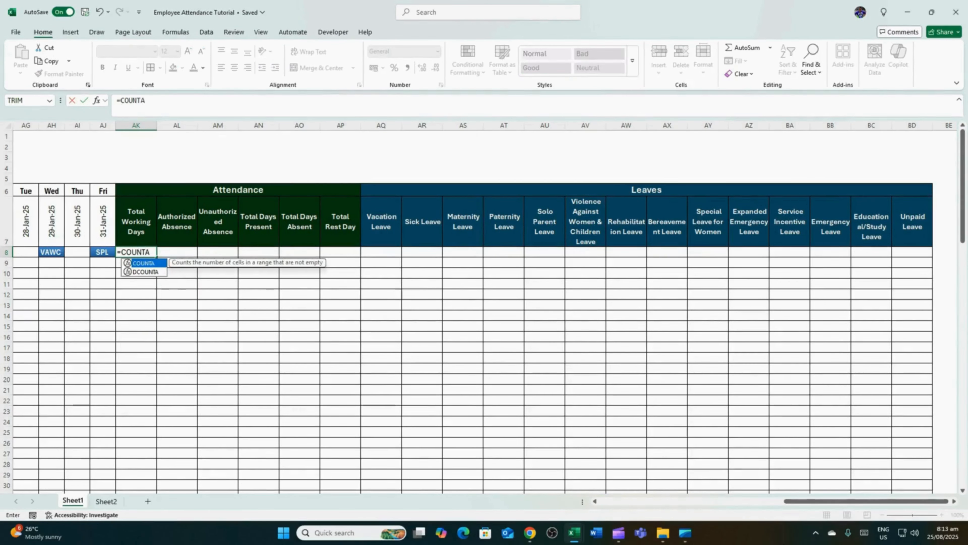
pyautogui.write('(')
pyautogui.moveTo(845, 501); pyautogui.dragTo(661, 501)
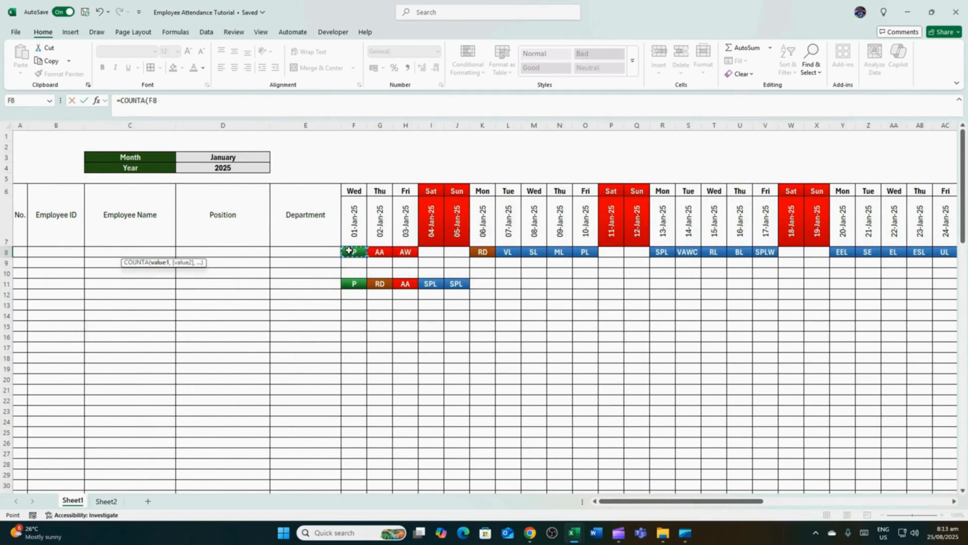
pyautogui.moveTo(348, 250); pyautogui.dragTo(570, 253)
pyautogui.write(')')
pyautogui.press('Return')
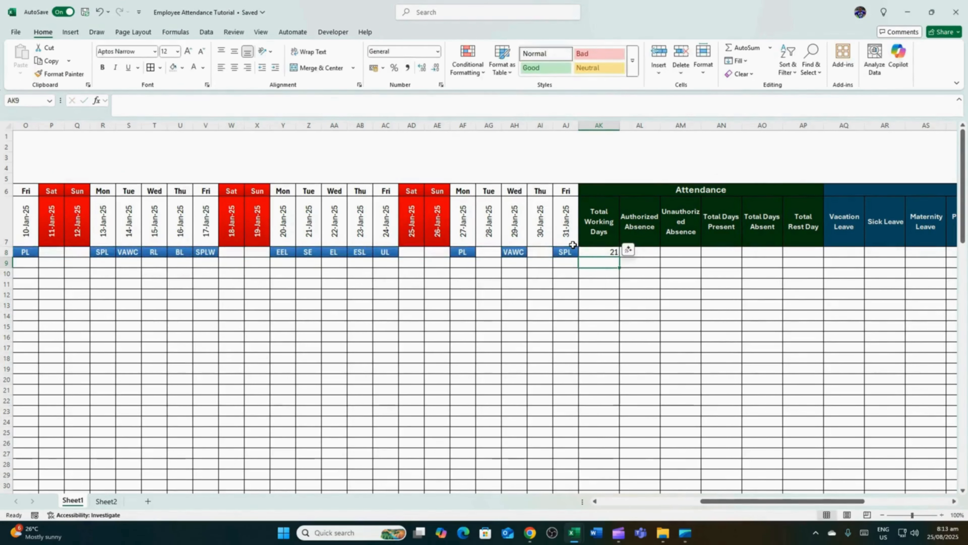
# Enter a COUNTIF formula in AL8 under Authorized Absence that counts code AA across F8:AJ8.
pyautogui.press('Up')
pyautogui.press('Right')
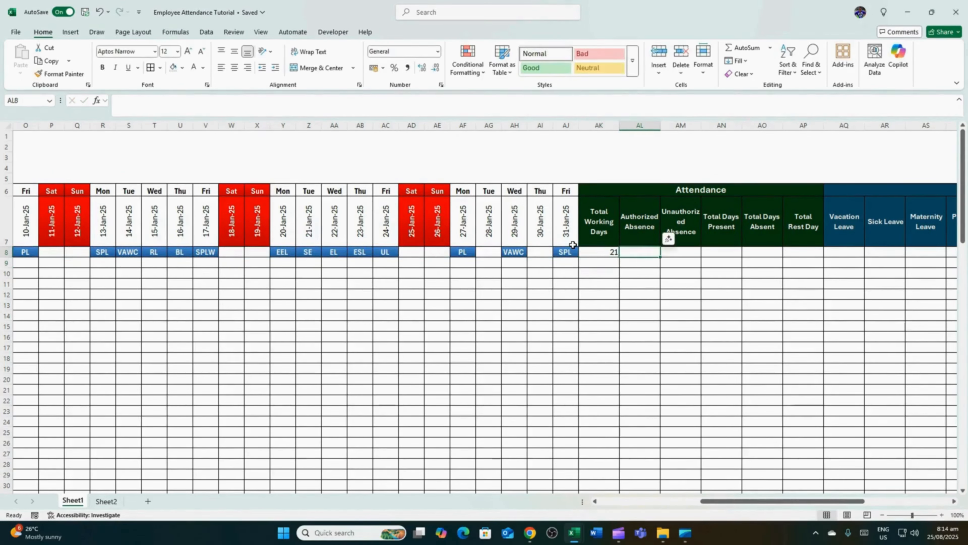
pyautogui.write('=CO')
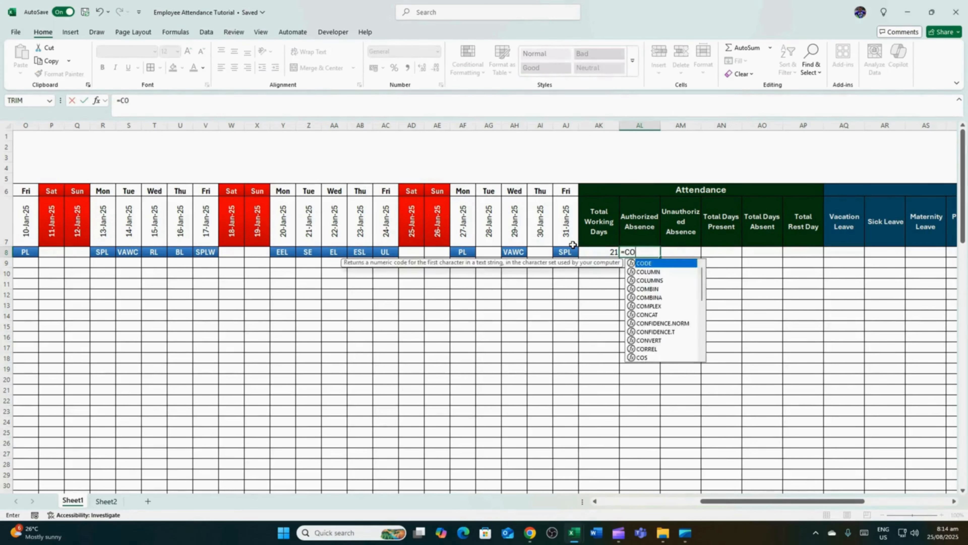
pyautogui.write('UNTIF(')
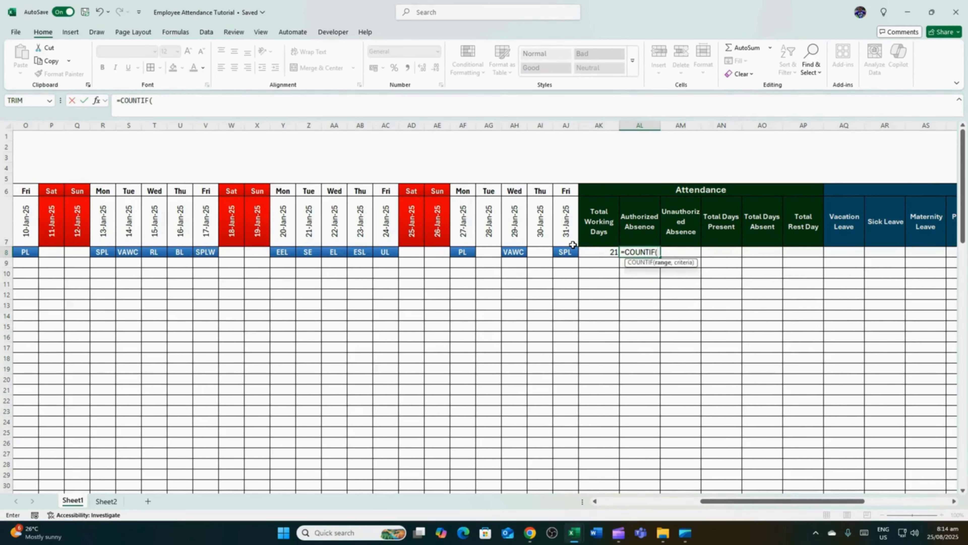
pyautogui.moveTo(716, 502); pyautogui.dragTo(627, 510)
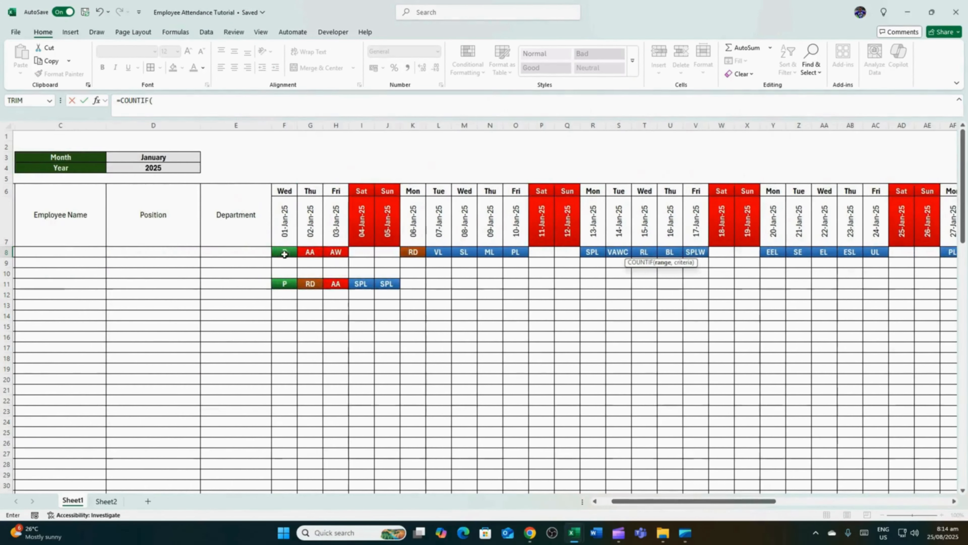
pyautogui.moveTo(284, 253); pyautogui.dragTo(487, 251)
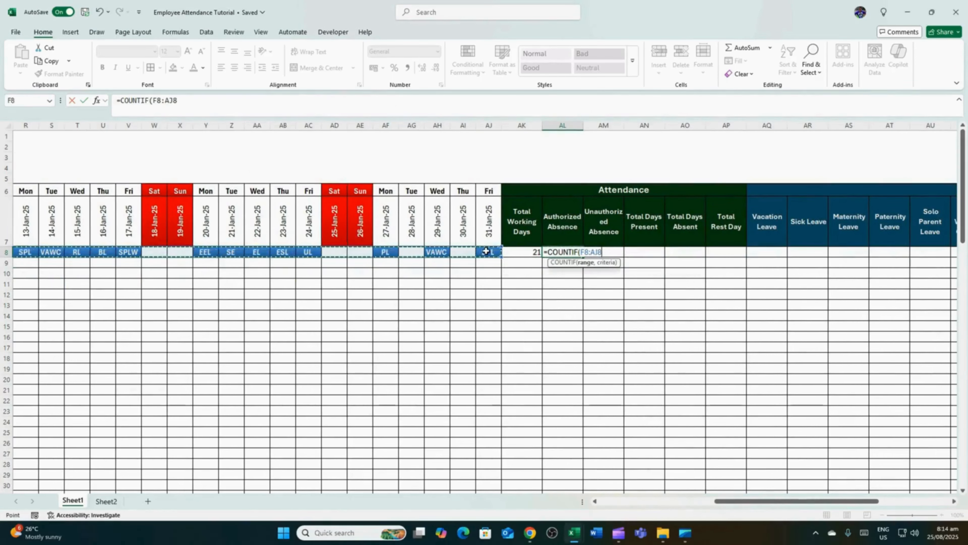
pyautogui.write(',"AA')
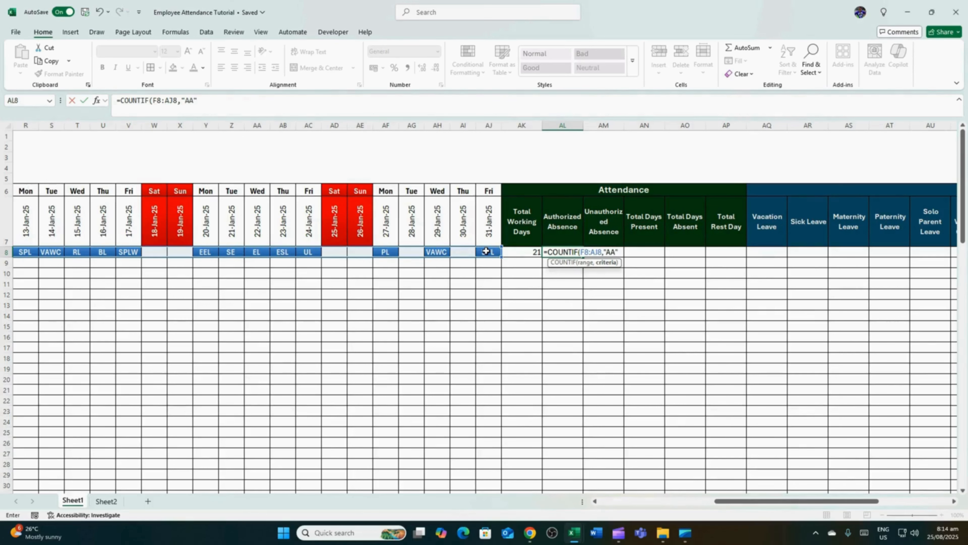
pyautogui.write('")')
pyautogui.press('Return')
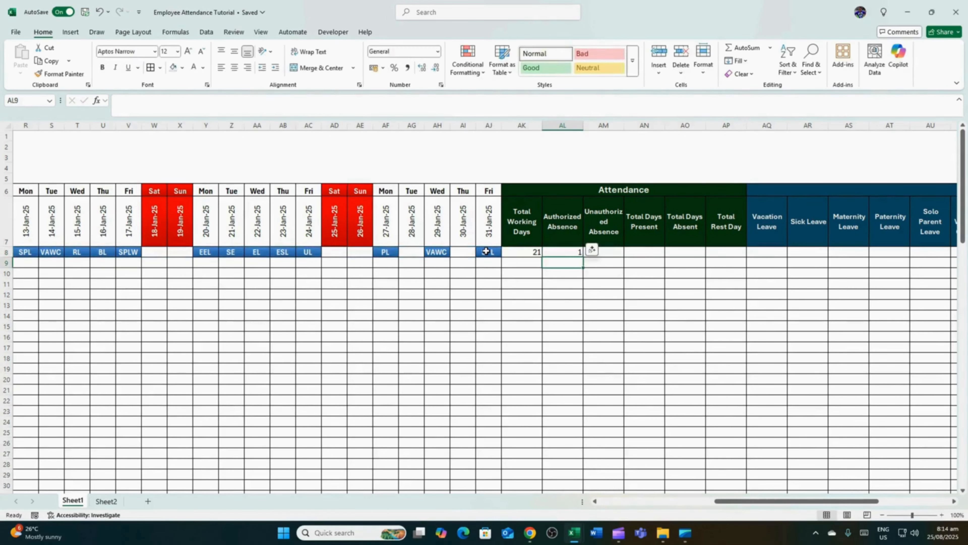
# Choose code AA in I8 on 04-Jan-25 and check the Authorized Absence formula in AL8.
pyautogui.click(564, 251)
pyautogui.hscroll(-5, 499, 401)
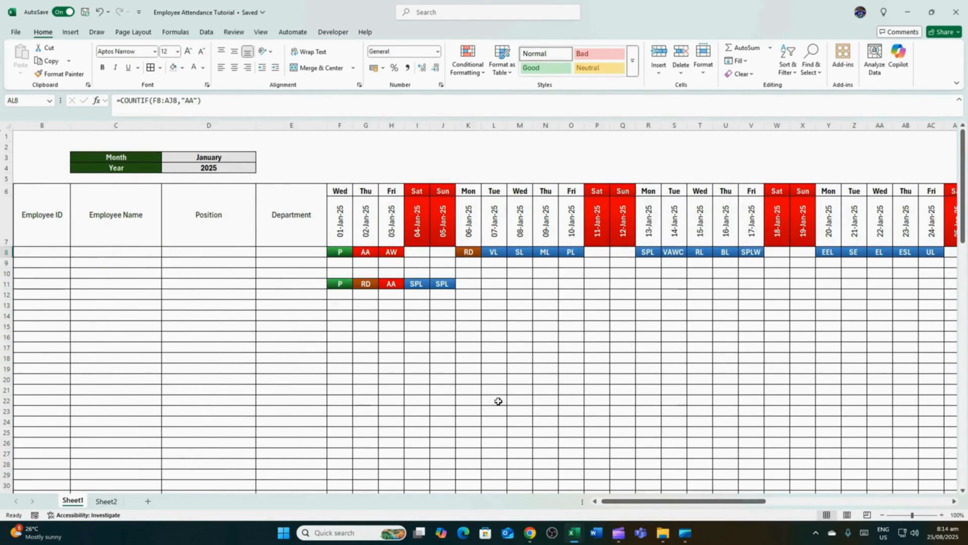
pyautogui.click(363, 251)
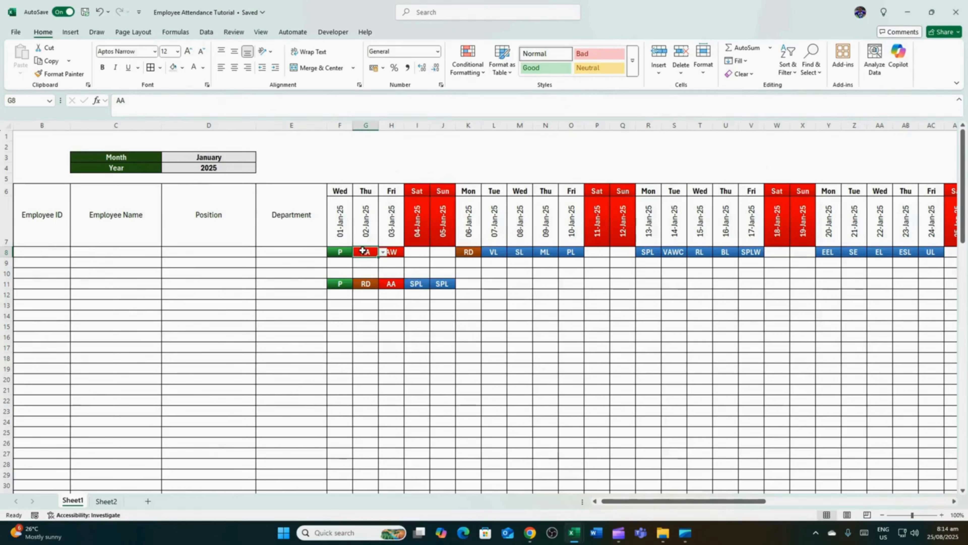
pyautogui.click(425, 252)
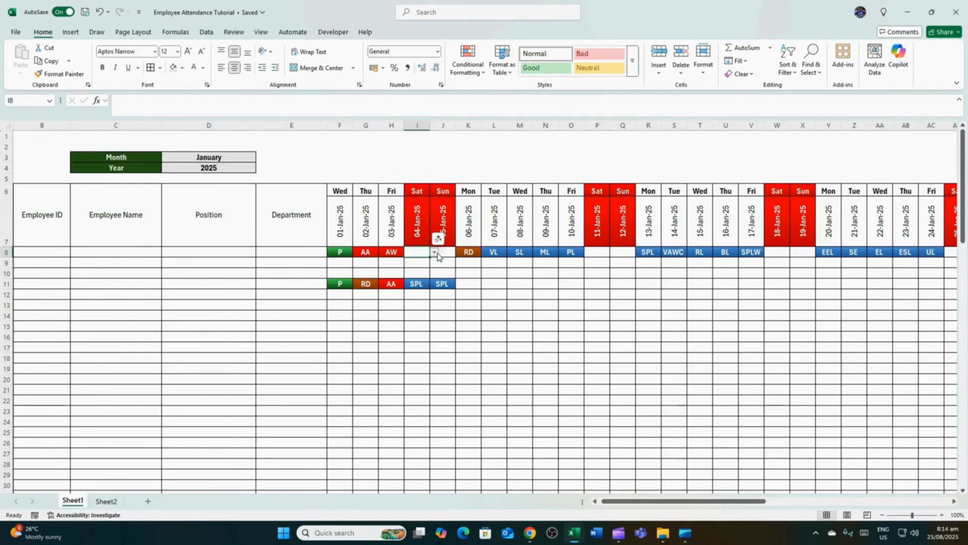
pyautogui.click(434, 252)
pyautogui.click(413, 270)
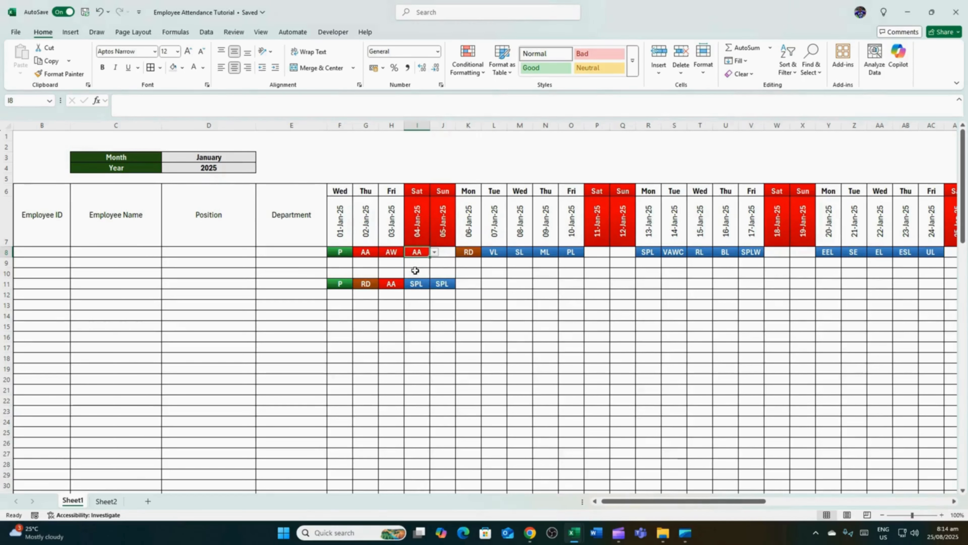
pyautogui.moveTo(690, 501); pyautogui.dragTo(800, 503)
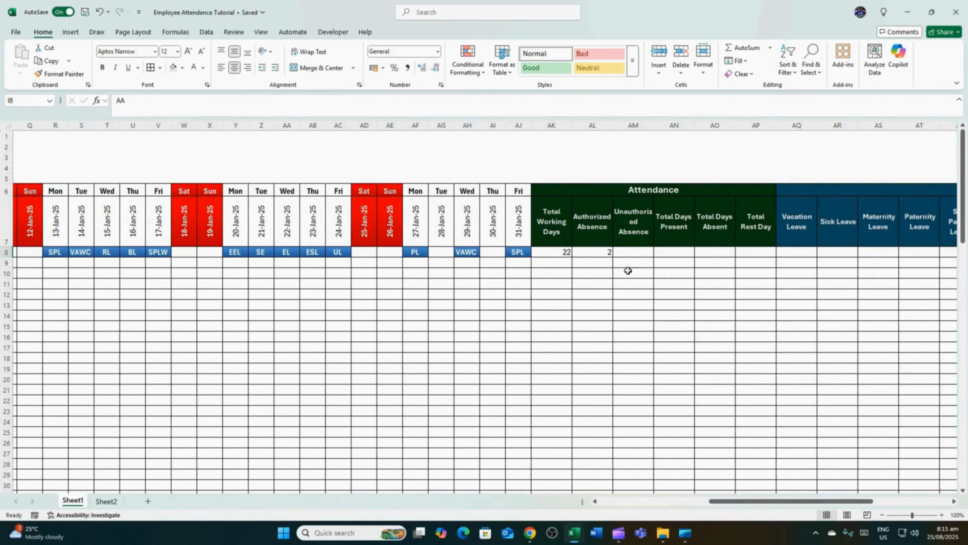
pyautogui.click(604, 252)
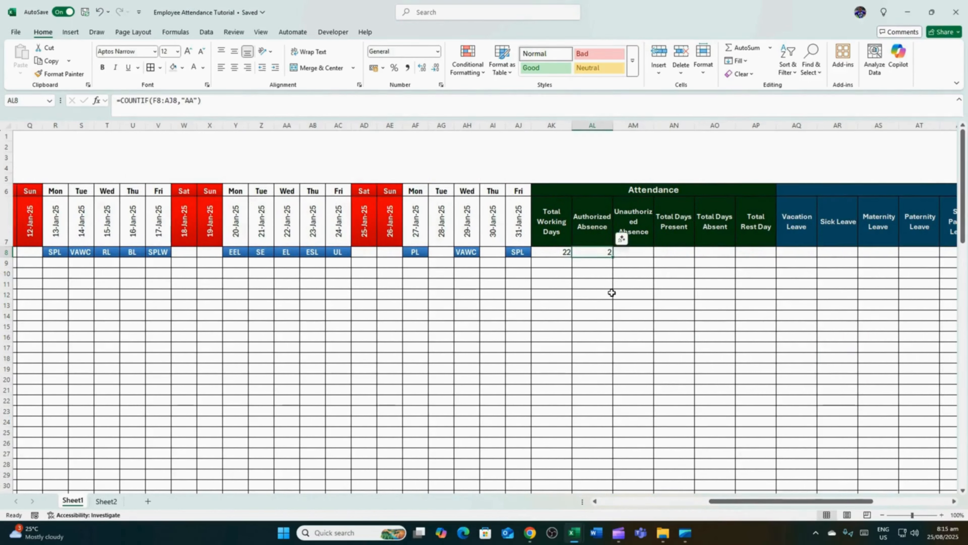
# Copy AL8's COUNTIF formula text into AM8 under Unauthorized Absence and change its criterion to "AW".
pyautogui.click(634, 248)
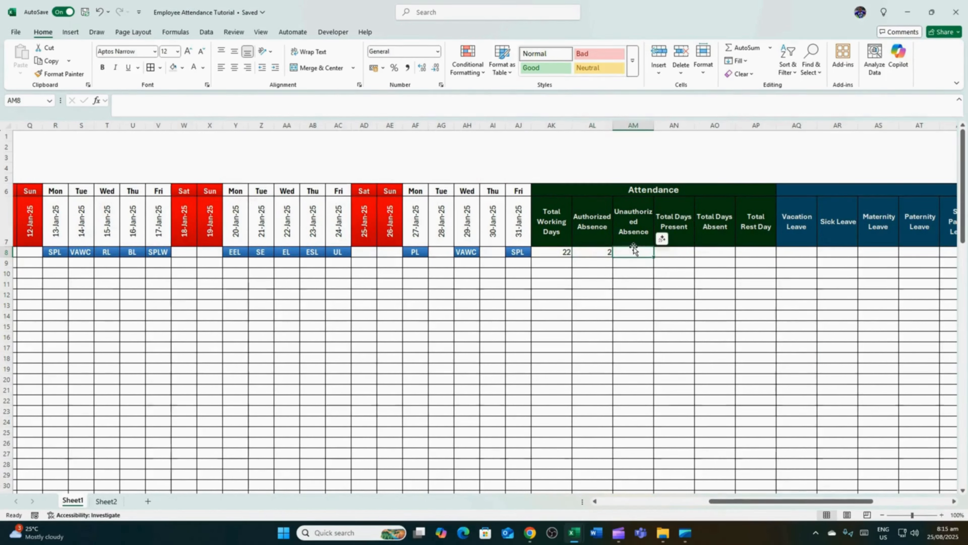
pyautogui.click(598, 252)
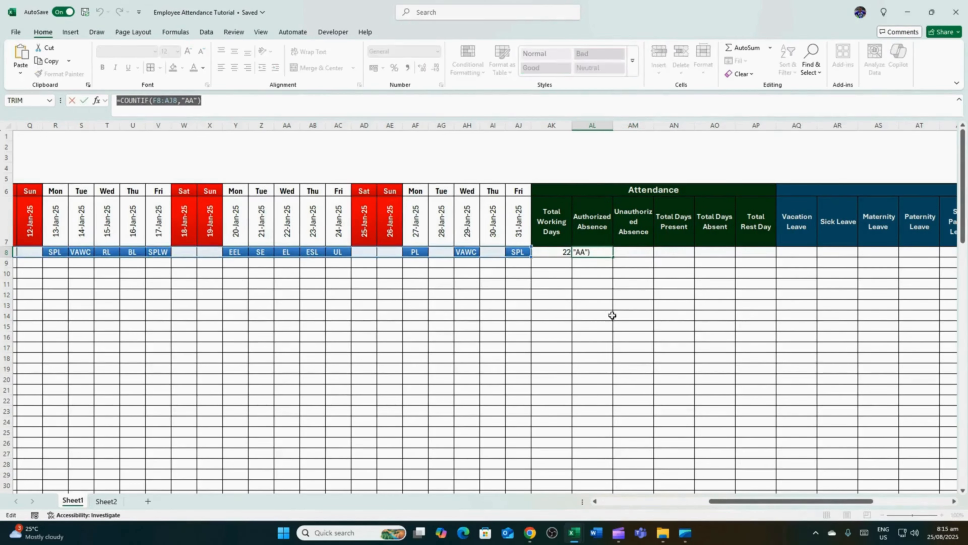
pyautogui.click(622, 251)
pyautogui.hotkey('ctrl', 'v')
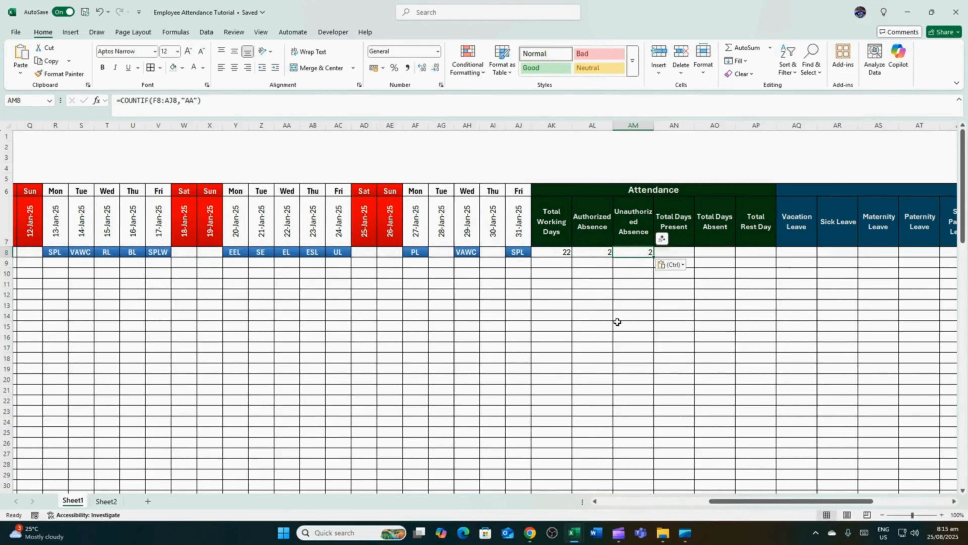
pyautogui.click(189, 100)
pyautogui.press('BackSpace')
pyautogui.write('W')
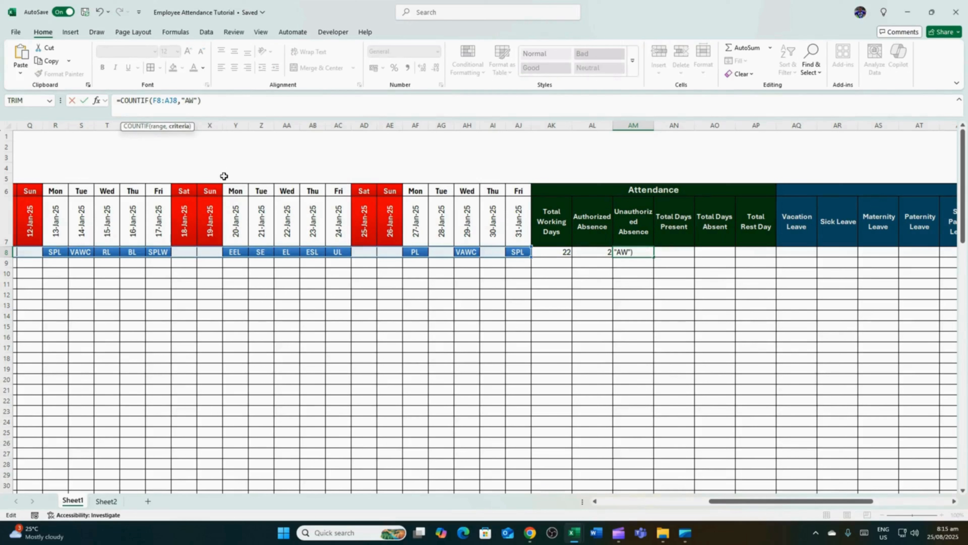
pyautogui.press('Return')
# Choose code AW in J8 on 05-Jan-25 and check the Unauthorized Absence formula in AM8.
pyautogui.hscroll(-5, 224, 176)
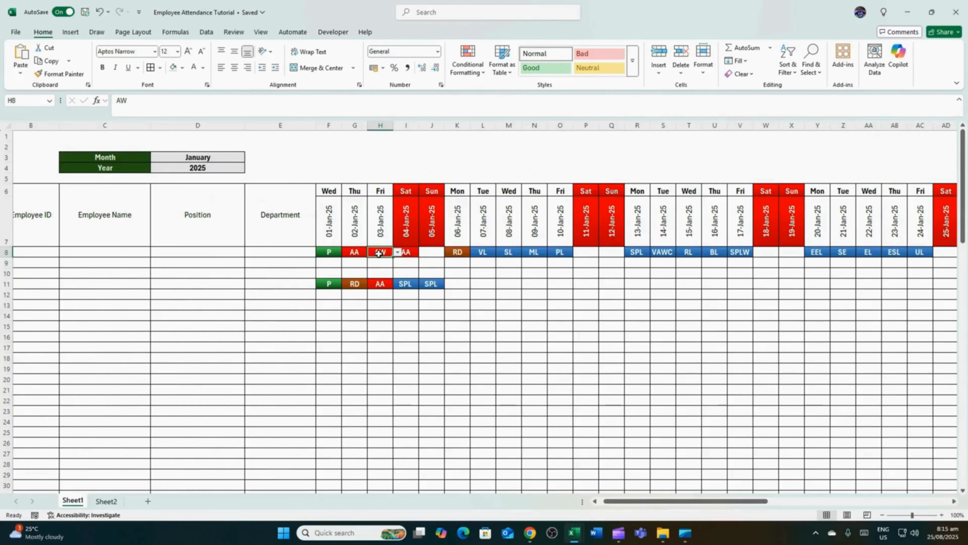
pyautogui.click(439, 252)
pyautogui.click(449, 252)
pyautogui.click(433, 282)
pyautogui.moveTo(663, 501); pyautogui.dragTo(795, 510)
pyautogui.click(503, 253)
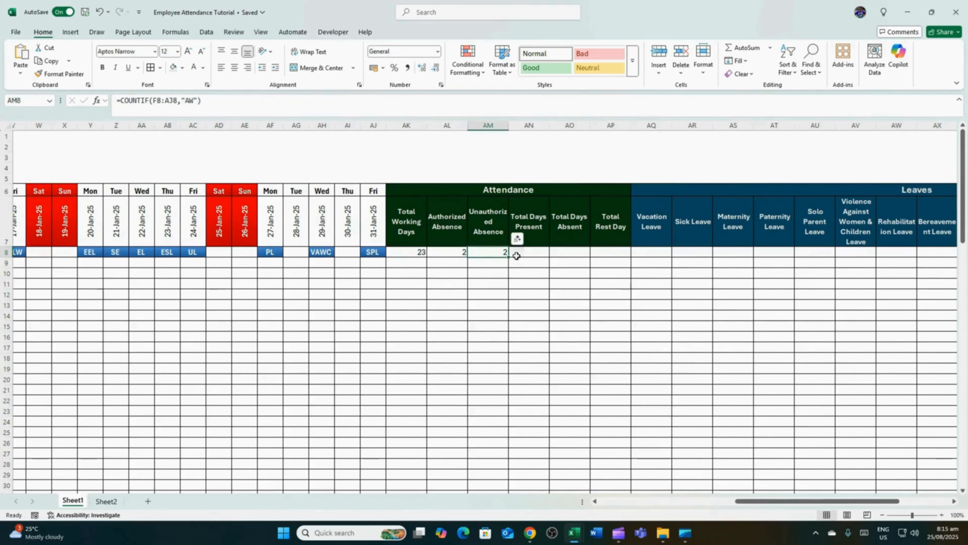
# Copy AM8's COUNTIF formula text into AN8 under Total Days Present and adapt its criterion to the present code.
pyautogui.click(529, 253)
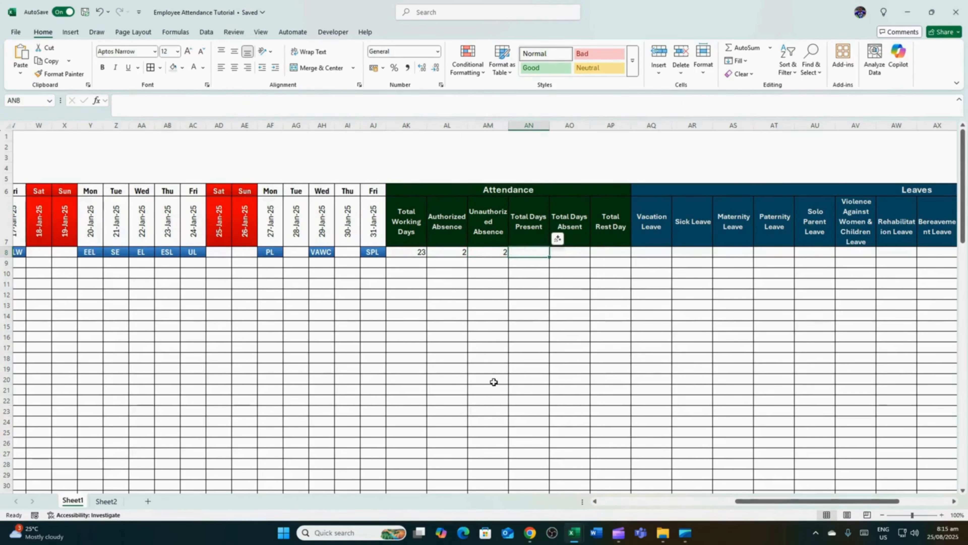
pyautogui.click(491, 257)
pyautogui.doubleClick(490, 256)
pyautogui.press('Escape')
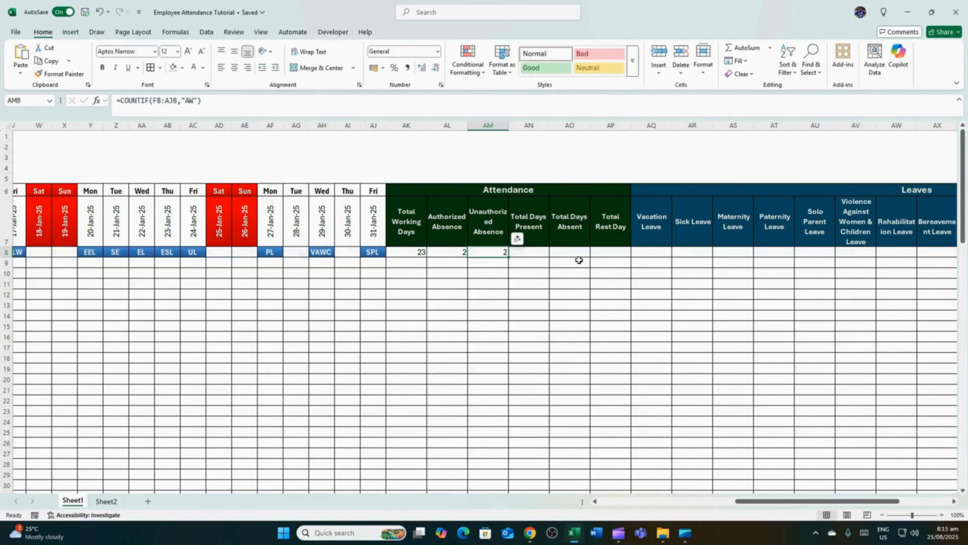
pyautogui.press('Right')
pyautogui.write('=COUNTIF(F8:AJ8,"AW")')
pyautogui.press('F2')
pyautogui.press('Left')
pyautogui.press('Left')
pyautogui.press('BackSpace')
pyautogui.press('BackSpace')
pyautogui.press('Return')
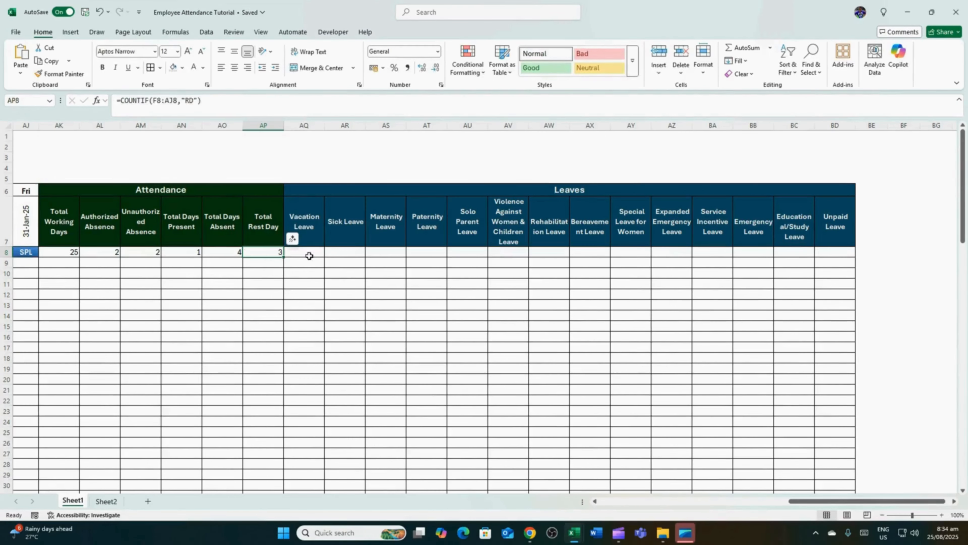
# Paste the formula =COUNTIF(F8:AJ8,"RD") into every Leaves column of row 8, from AQ8 to BD8.
pyautogui.click(306, 252)
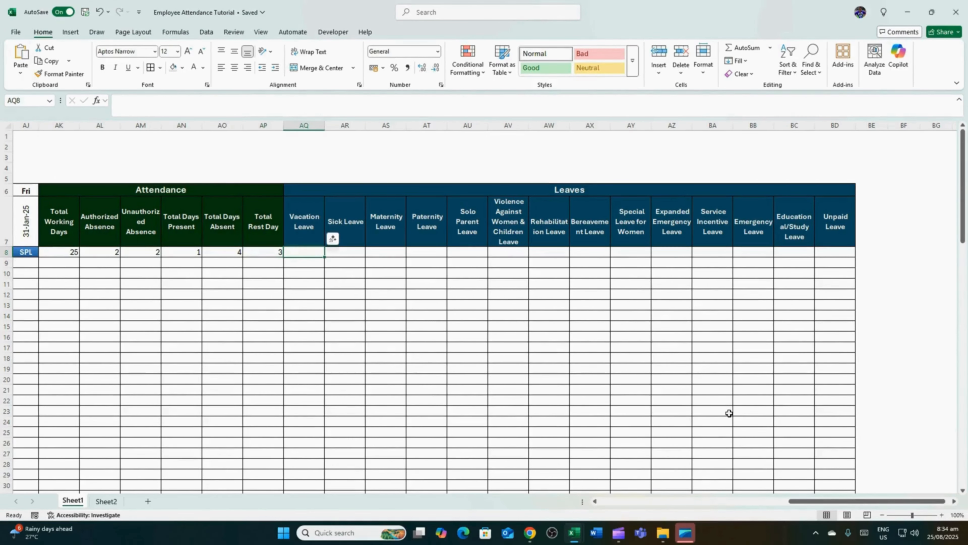
pyautogui.write('=COUNTIF(F8:AJ8,"RD")')
pyautogui.press('ctrl')
pyautogui.press('Escape')
pyautogui.press('Right')
pyautogui.hotkey('ctrl', 'v')
pyautogui.press('Right')
pyautogui.hotkey('ctrl', 'v')
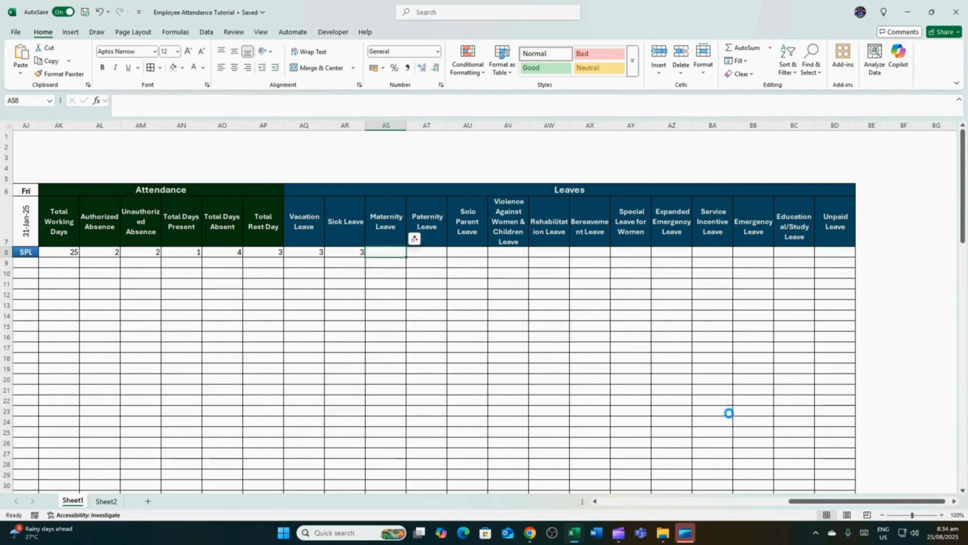
pyautogui.press('Right')
pyautogui.hotkey('ctrl', 'v')
pyautogui.press('Right')
pyautogui.hotkey('ctrl', 'v')
pyautogui.press('Right')
pyautogui.hotkey('ctrl', 'v')
pyautogui.press('Right')
pyautogui.hotkey('ctrl', 'v')
pyautogui.press('Right')
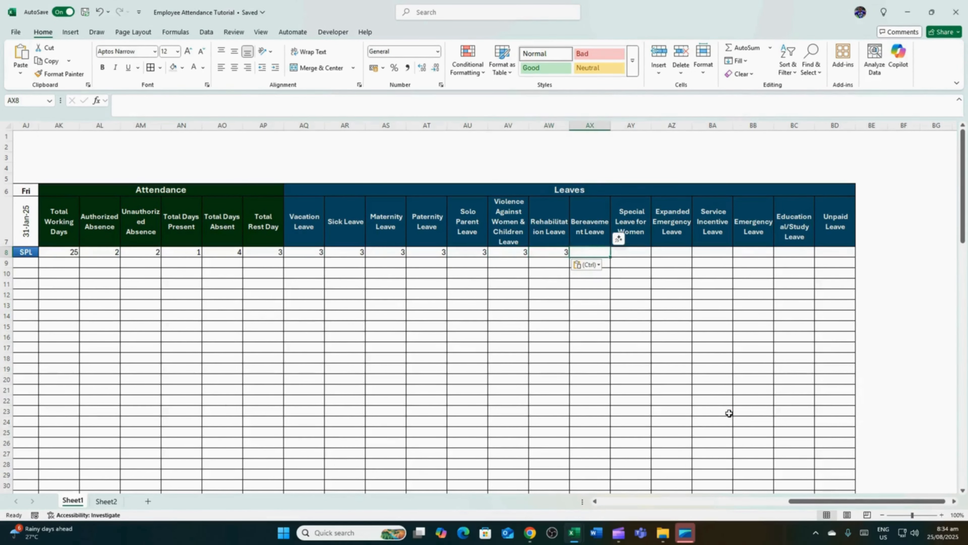
pyautogui.hotkey('ctrl', 'v')
pyautogui.press('Right')
pyautogui.hotkey('ctrl', 'v')
pyautogui.press('Right')
pyautogui.hotkey('ctrl', 'v')
pyautogui.press('Right')
pyautogui.hotkey('ctrl', 'v')
pyautogui.press('Right')
pyautogui.hotkey('ctrl', 'v')
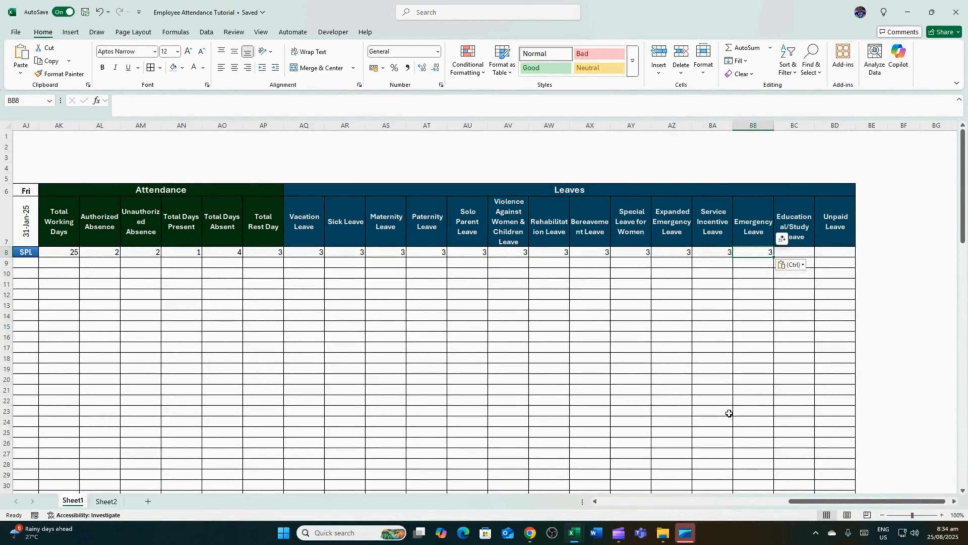
pyautogui.press('Right')
pyautogui.hotkey('ctrl', 'v')
pyautogui.press('Right')
pyautogui.hotkey('ctrl', 'v')
# Change the COUNTIF criterion in AQ8 under Vacation Leave to "VL".
pyautogui.press('Left')
pyautogui.press('Left')
pyautogui.press('Left')
pyautogui.press('Left')
pyautogui.press('Left')
pyautogui.press('Left')
pyautogui.press('Left')
pyautogui.press('Left')
pyautogui.press('Left')
pyautogui.press('Left')
pyautogui.press('Left')
pyautogui.press('Left')
pyautogui.press('Left')
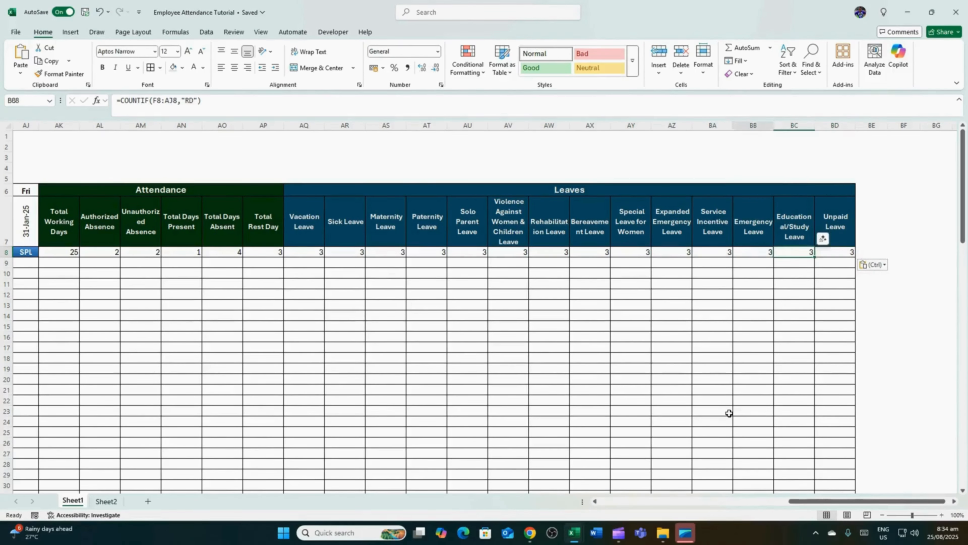
pyautogui.click(194, 101)
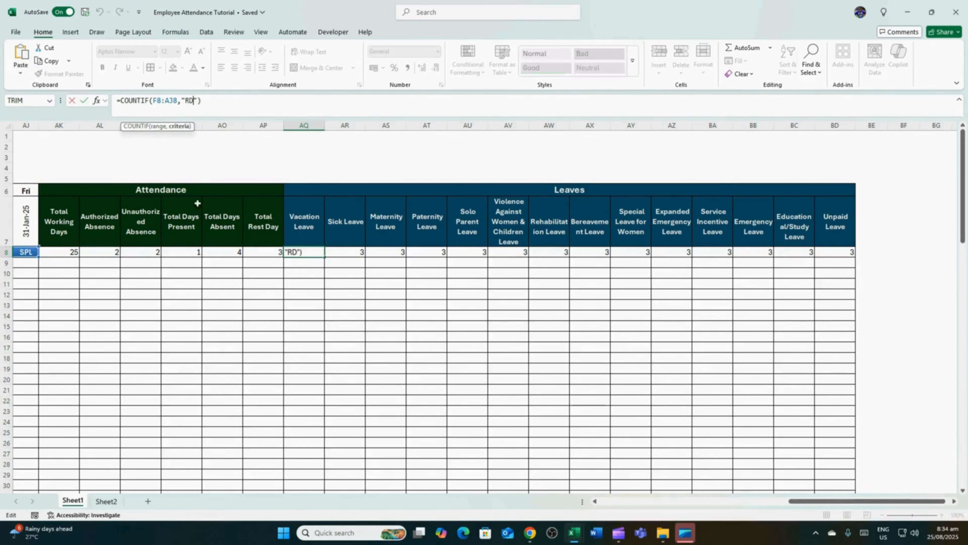
pyautogui.write('VL')
pyautogui.press('Tab')
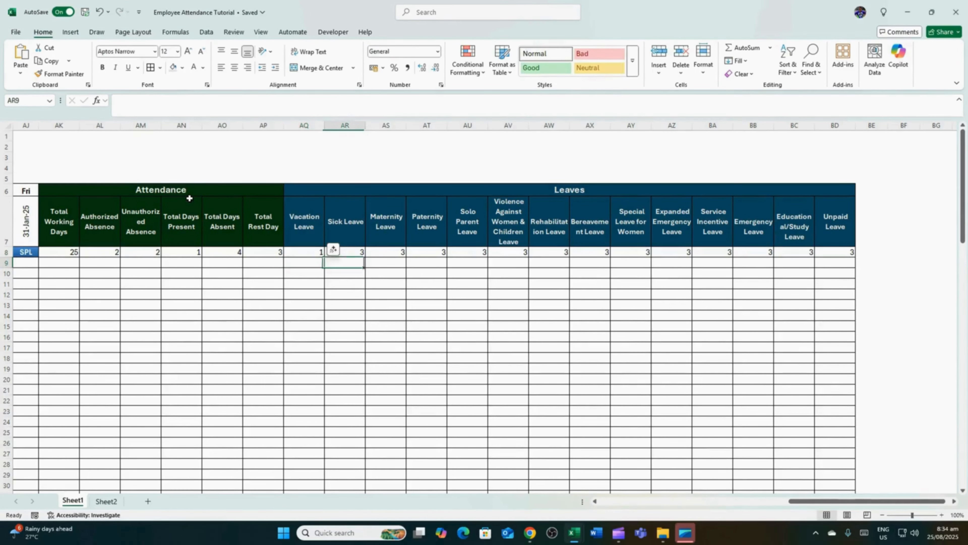
# Change the COUNTIF criteria to "SL" in AR8 under Sick Leave and "ML" in AS8 under Maternity Leave.
pyautogui.click(194, 101)
pyautogui.press('BackSpace')
pyautogui.press('BackSpace')
pyautogui.write('SL')
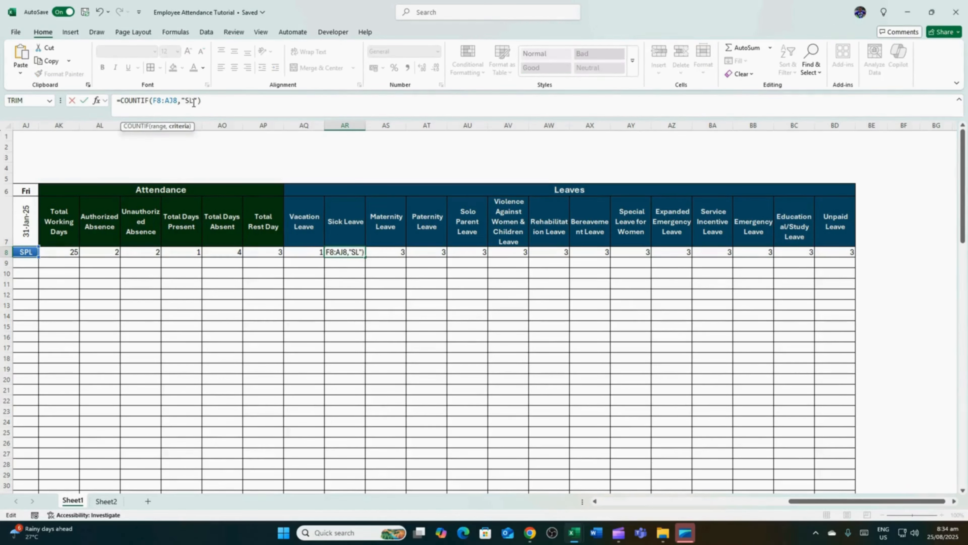
pyautogui.press('Tab')
pyautogui.click(193, 101)
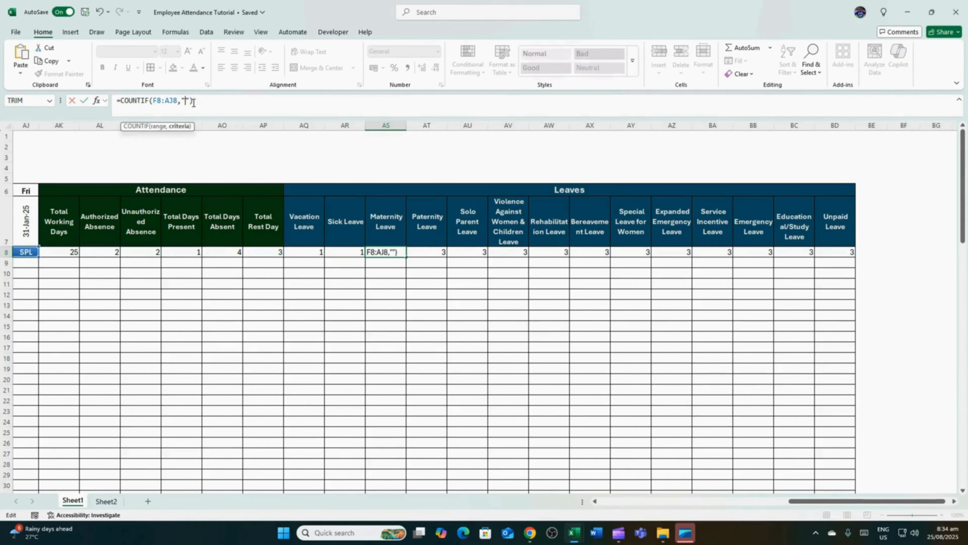
pyautogui.write('ML')
pyautogui.press('Tab')
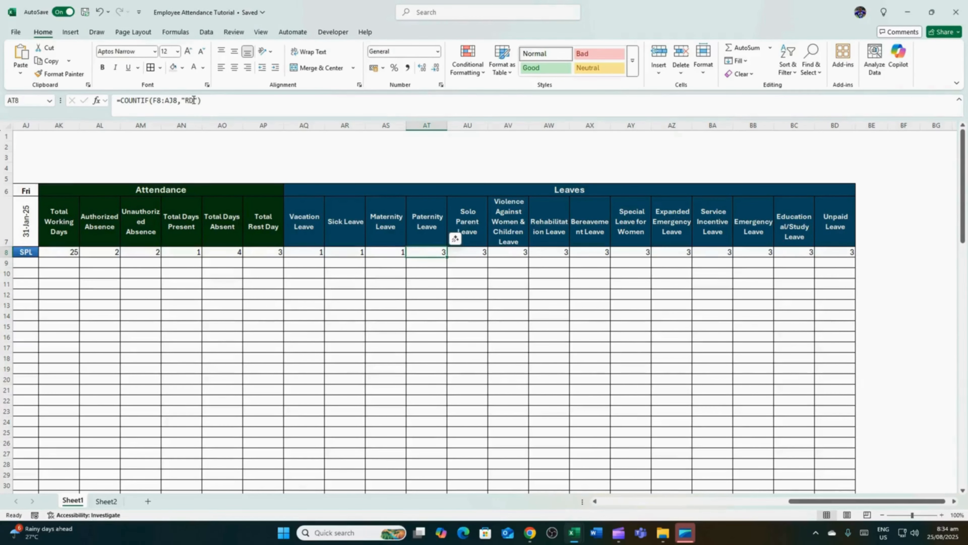
# Change the COUNTIF criteria to "PL" in AT8 under Paternity Leave and "SPL" in AU8 under Solo Parent Leave.
pyautogui.click(193, 99)
pyautogui.press('BackSpace')
pyautogui.write('PL')
pyautogui.press('Tab')
pyautogui.click(194, 101)
pyautogui.press('BackSpace')
pyautogui.press('BackSpace')
pyautogui.write('SPL')
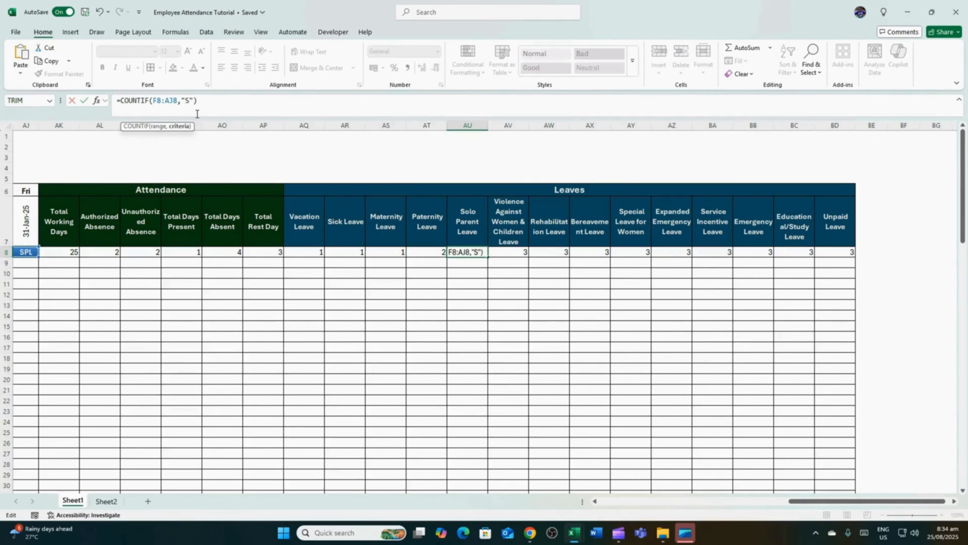
pyautogui.press('Return')
# Replace the RD criterion in BD8's COUNTIF formula with the code for Unpaid Leave.
pyautogui.click(509, 251)
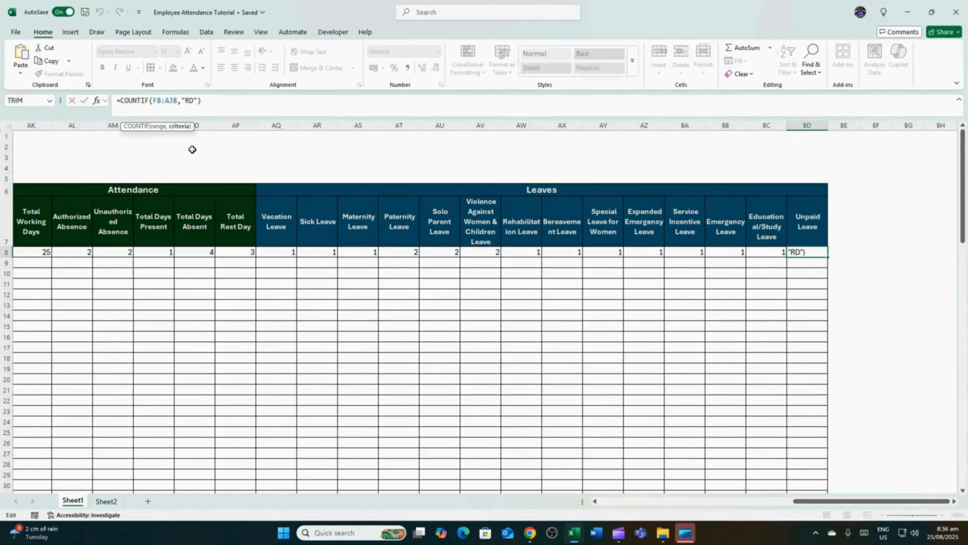
pyautogui.press('BackSpace')
pyautogui.press('BackSpace')
pyautogui.press('Return')
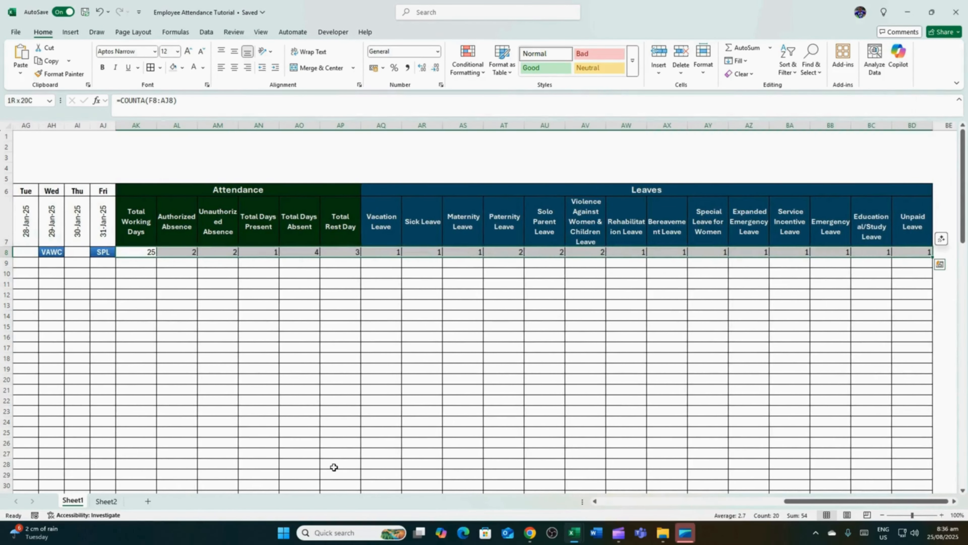
# Copy the attendance and leave formulas from AK8:BD8 down through row 100.
pyautogui.hotkey('ctrl', 'c')
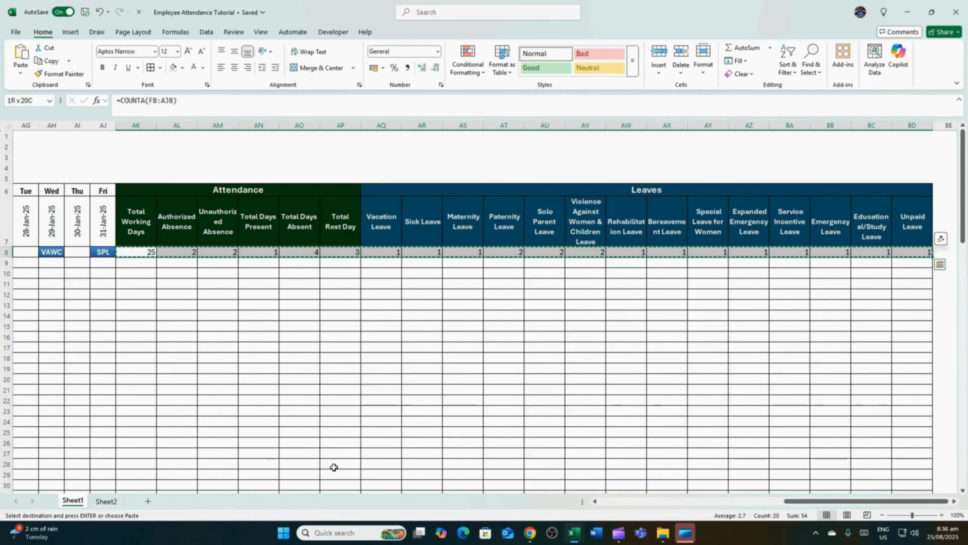
pyautogui.hotkey('shift', 'Down')
pyautogui.hotkey('shift', 'Down')
pyautogui.hotkey('shift', 'Down')
pyautogui.hotkey('shift', 'Down')
pyautogui.hotkey('shift', 'Down')
pyautogui.hotkey('shift', 'Down')
pyautogui.hotkey('shift', 'Down')
pyautogui.hotkey('shift', 'Down')
pyautogui.hotkey('shift', 'Down')
pyautogui.hotkey('shift', 'Down')
pyautogui.hotkey('shift', 'Down')
pyautogui.hotkey('shift', 'Down')
pyautogui.hotkey('shift', 'Down')
pyautogui.hotkey('shift', 'Down')
pyautogui.hotkey('shift', 'Down')
pyautogui.hotkey('shift', 'Down')
pyautogui.hotkey('shift', 'Down')
pyautogui.hotkey('shift', 'Down')
pyautogui.hotkey('shift', 'Down')
pyautogui.hotkey('shift', 'Down')
pyautogui.hotkey('shift', 'Down')
pyautogui.hotkey('shift', 'Down')
pyautogui.hotkey('shift', 'Down')
pyautogui.hotkey('shift', 'Down')
pyautogui.hotkey('shift', 'Down')
pyautogui.hotkey('shift', 'Down')
pyautogui.hotkey('shift', 'Down')
pyautogui.hotkey('shift', 'Down')
pyautogui.hotkey('shift', 'Down')
pyautogui.hotkey('shift', 'Down')
pyautogui.hotkey('shift', 'Down')
pyautogui.hotkey('shift', 'Down')
pyautogui.hotkey('shift', 'Down')
pyautogui.hotkey('shift', 'Down')
pyautogui.hotkey('shift', 'Down')
pyautogui.hotkey('shift', 'Down')
pyautogui.hotkey('shift', 'Down')
pyautogui.hotkey('shift', 'Down')
pyautogui.hotkey('shift', 'Down')
pyautogui.hotkey('shift', 'Down')
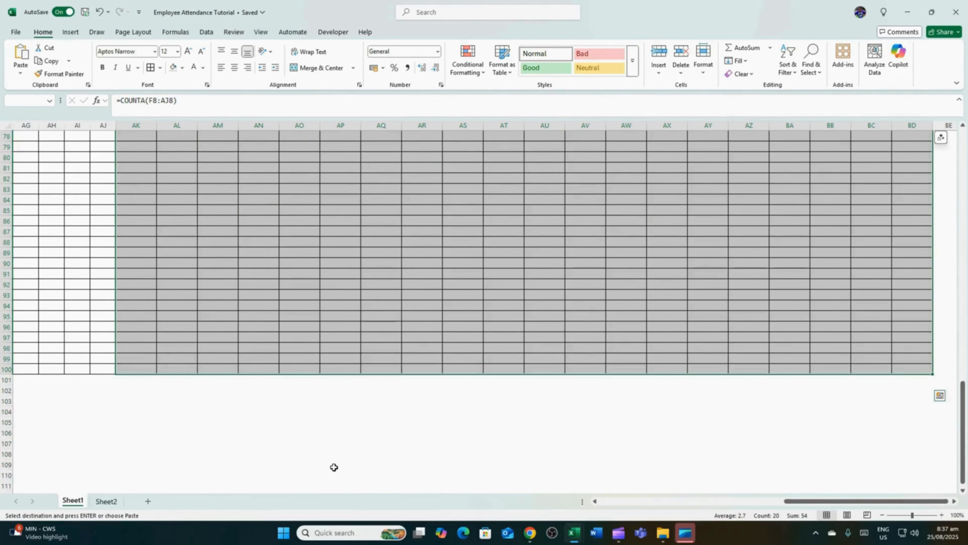
pyautogui.hotkey('ctrl', 'v')
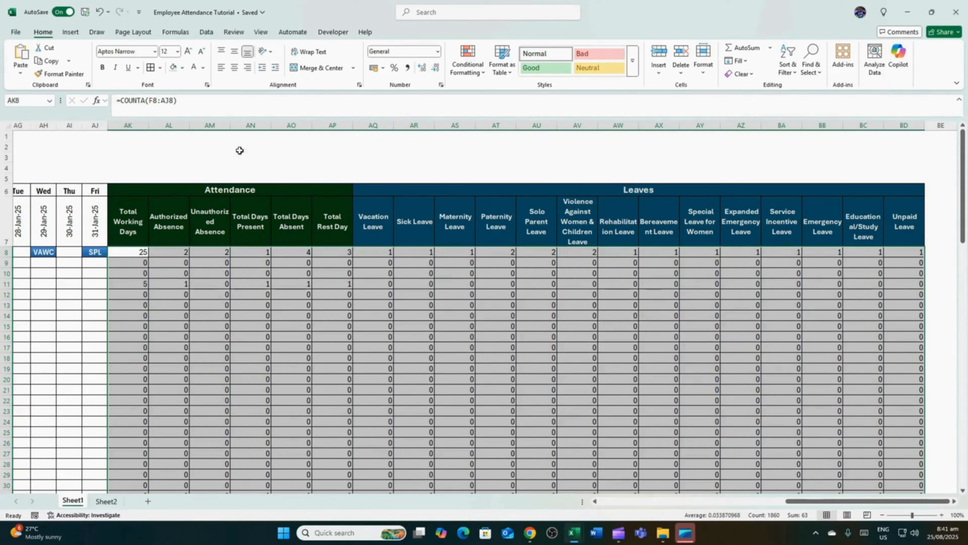
# Center the totals in AK8:BD100 horizontally and look over the filled rows.
pyautogui.click(235, 71)
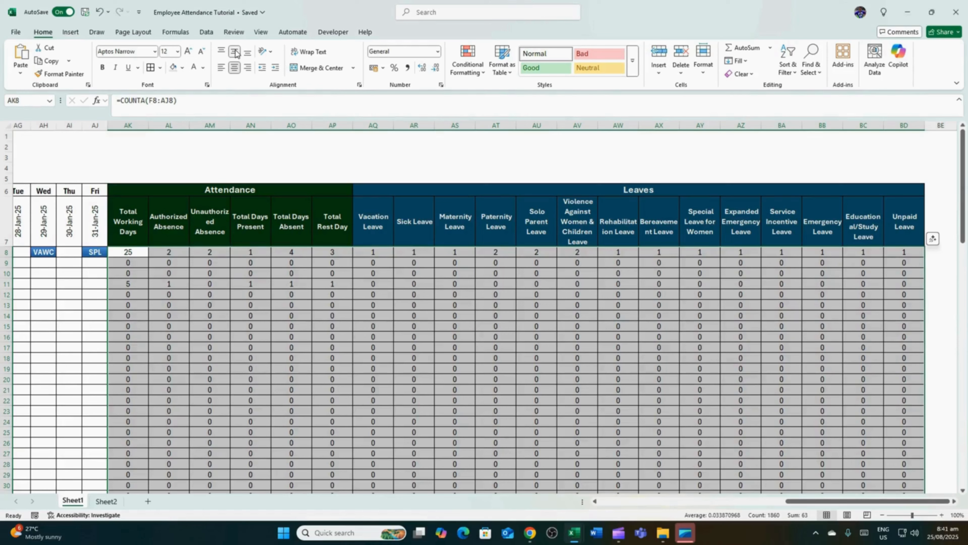
pyautogui.scroll(-3, 483, 363)
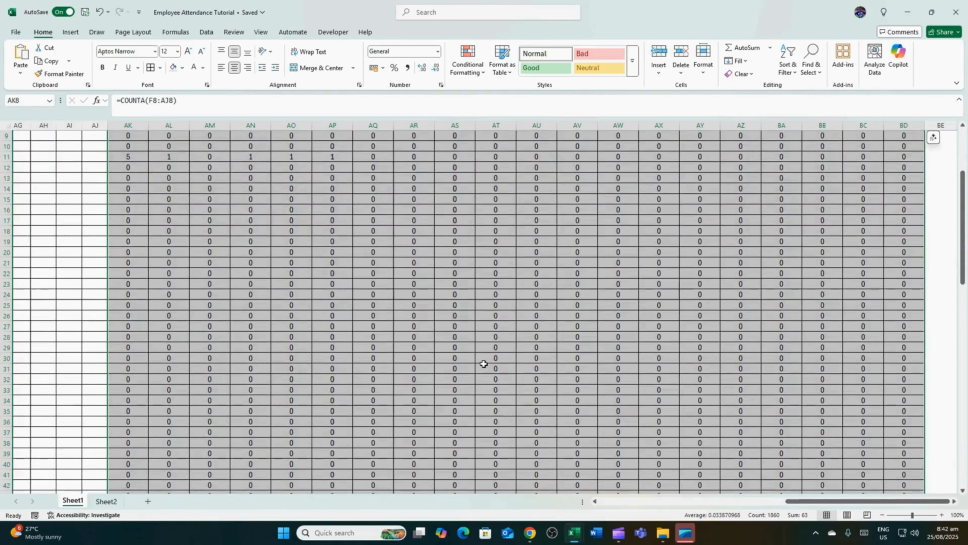
pyautogui.scroll(3, 485, 363)
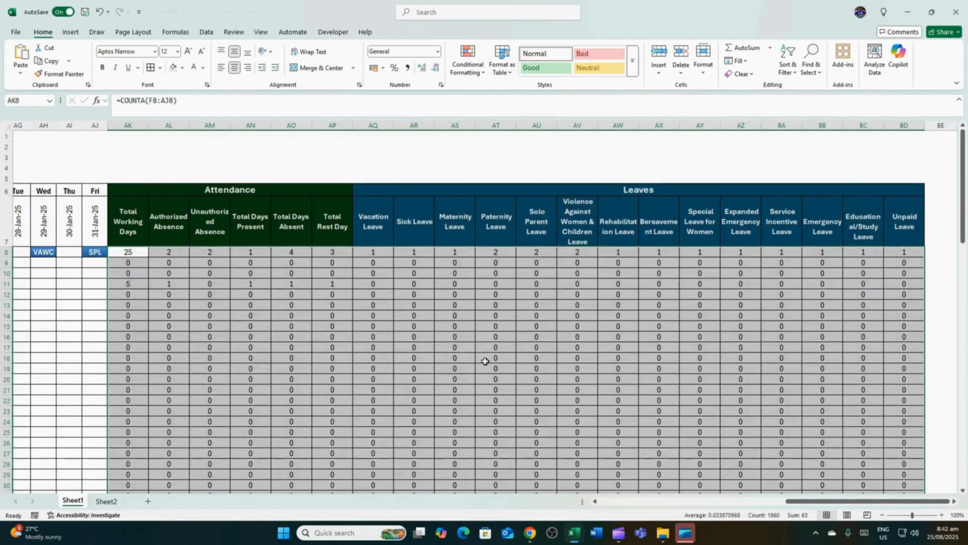
# Apply the custom number format 0;-0;;@ to the totals in AK8:BD100 to hide zeros.
pyautogui.rightClick(336, 273)
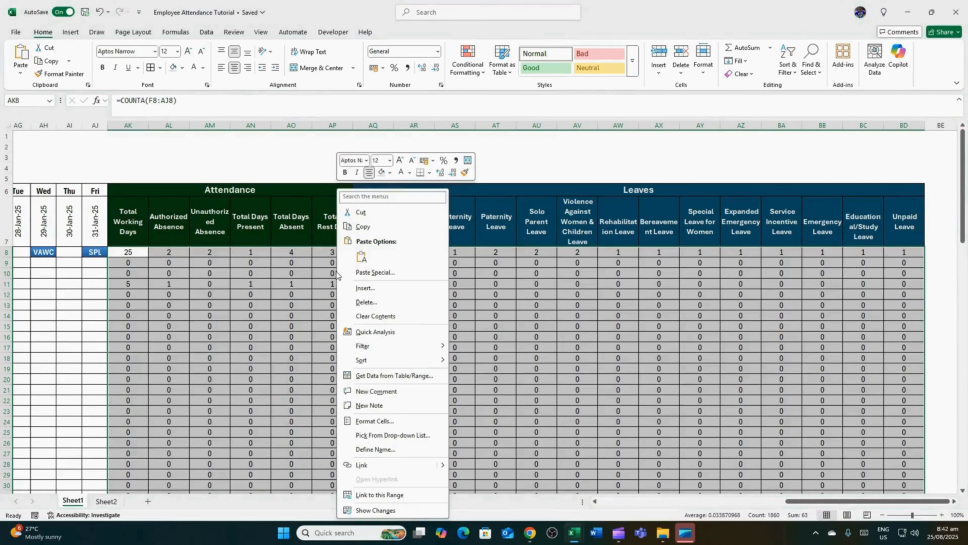
pyautogui.click(400, 422)
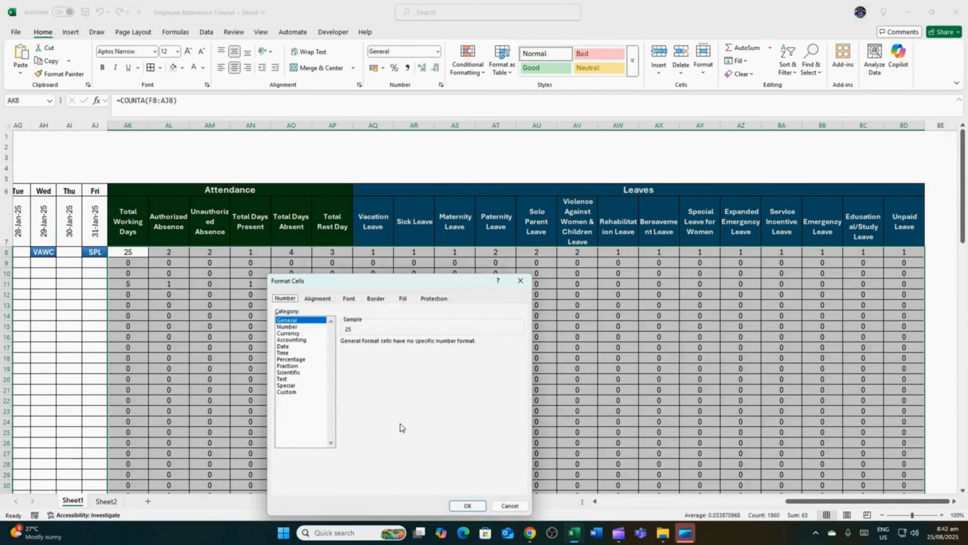
pyautogui.click(291, 393)
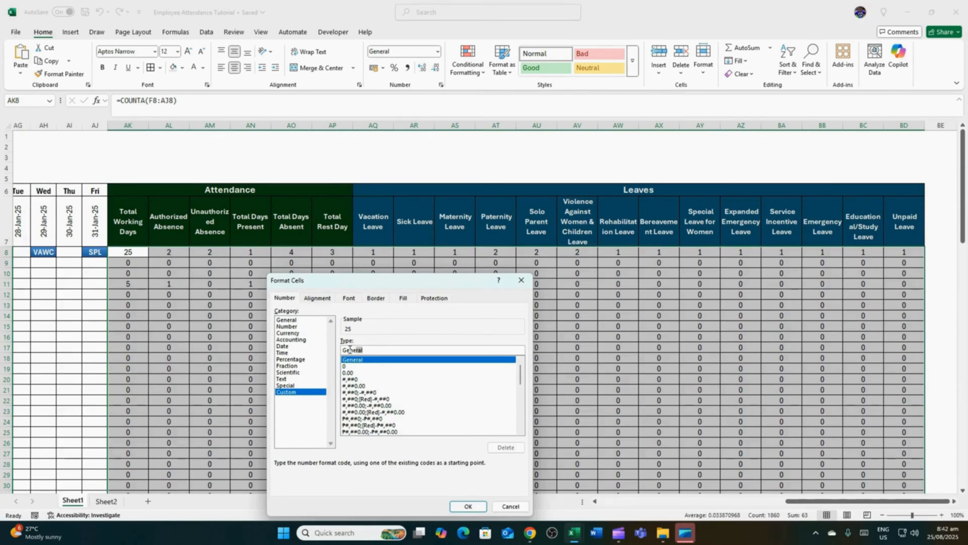
pyautogui.write('0;-0;;@')
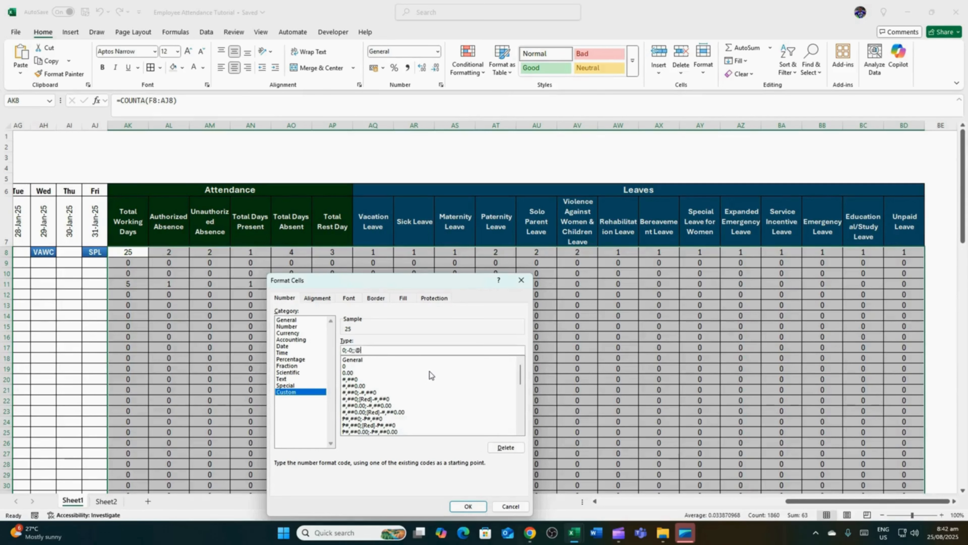
pyautogui.click(469, 507)
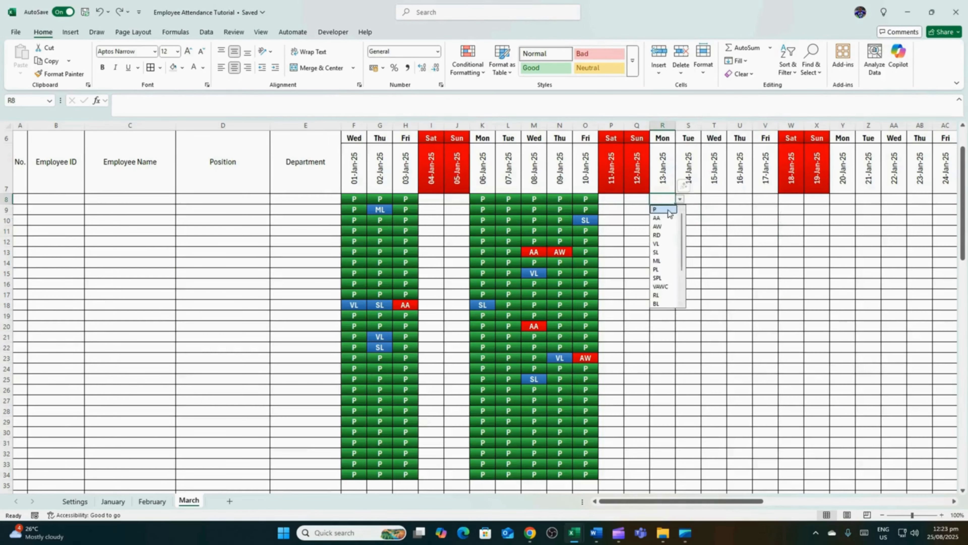
# On the March sheet, choose code P for R8 and R9 in the 13-Jan-25 column.
pyautogui.click(663, 209)
pyautogui.click(663, 209)
pyautogui.click(680, 210)
pyautogui.click(664, 220)
# Choose code AA for R10 and R11 in the 13-Jan-25 column.
pyautogui.click(664, 220)
pyautogui.click(680, 220)
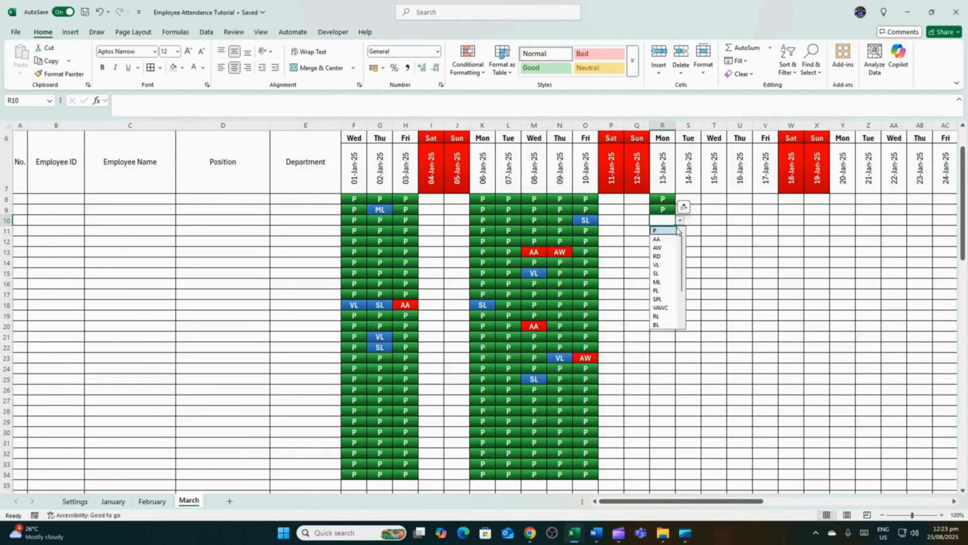
pyautogui.click(656, 239)
pyautogui.click(664, 231)
pyautogui.click(680, 231)
pyautogui.click(656, 249)
# Choose code RD for R12 and code VL for R13 and R14 in the 13-Jan-25 column.
pyautogui.click(664, 241)
pyautogui.click(680, 241)
pyautogui.click(657, 278)
pyautogui.click(664, 252)
pyautogui.click(680, 252)
pyautogui.click(657, 296)
pyautogui.click(664, 262)
pyautogui.click(680, 262)
pyautogui.click(660, 307)
# Choose code P for R15, R16 and R17 in the 13-Jan-25 column.
pyautogui.click(663, 273)
pyautogui.click(680, 273)
pyautogui.click(664, 283)
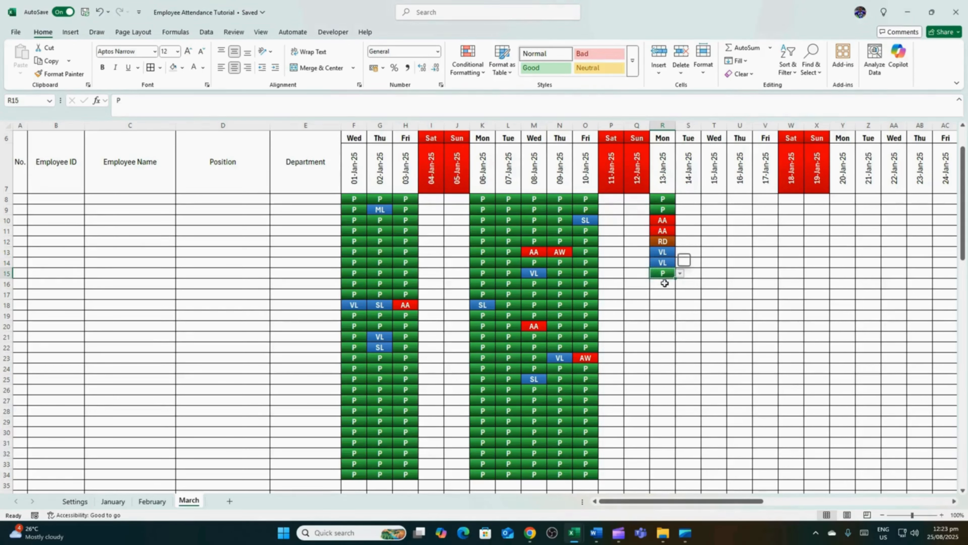
pyautogui.click(680, 283)
pyautogui.click(658, 294)
pyautogui.click(665, 294)
pyautogui.click(680, 294)
pyautogui.click(657, 305)
# Choose code SL for R18 and open the attendance code list in R19.
pyautogui.click(664, 305)
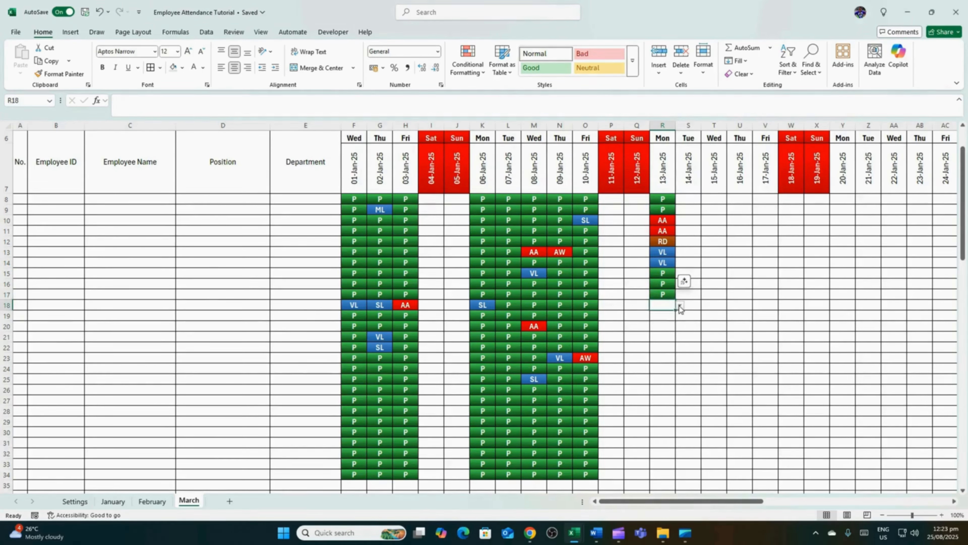
pyautogui.click(680, 306)
pyautogui.click(657, 358)
pyautogui.click(662, 316)
pyautogui.click(680, 315)
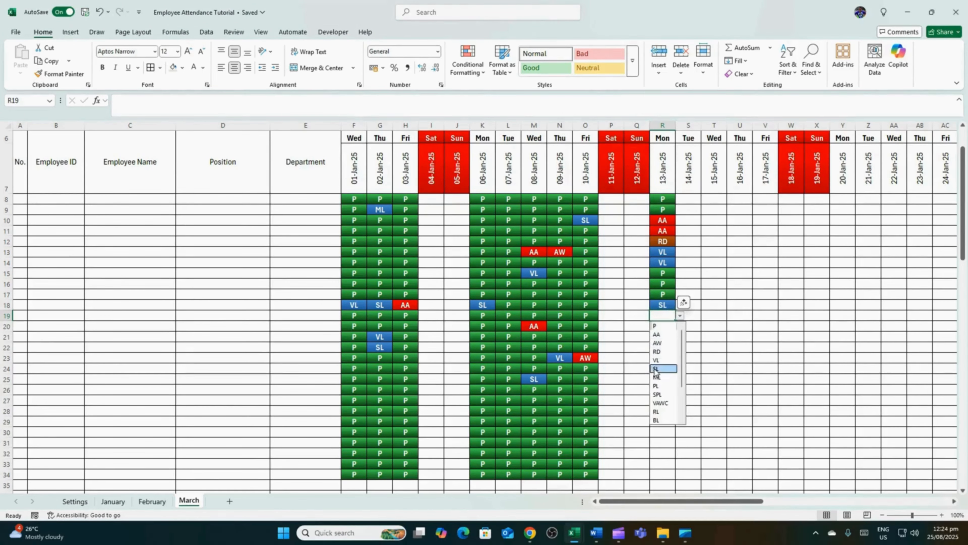